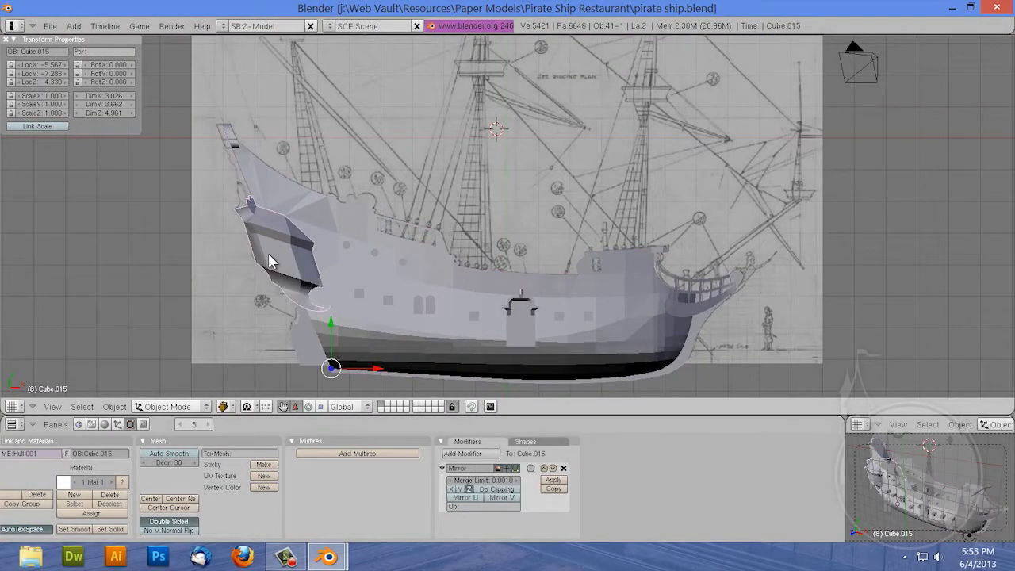
Step: Frame the bow piece and orbit to a closer angled view of it
key(KP_Decimal)
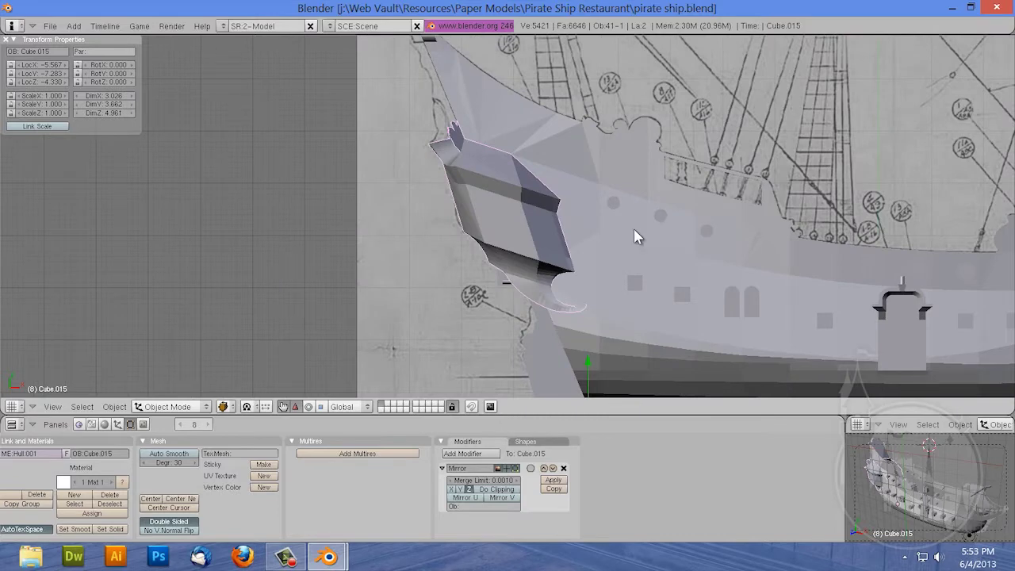
scroll(616, 246, down, 1)
mouse_move(511, 226)
middle_down()
mouse_move(581, 225)
mouse_move(710, 262)
mouse_move(570, 230)
mouse_move(534, 234)
mouse_move(502, 214)
mouse_move(705, 227)
mouse_move(665, 248)
mouse_move(672, 260)
mouse_move(815, 249)
mouse_move(857, 231)
mouse_move(621, 249)
mouse_move(548, 227)
mouse_move(421, 261)
mouse_move(652, 219)
mouse_move(639, 210)
mouse_move(681, 221)
middle_up()
scroll(617, 194, up, 4)
scroll(616, 190, down, 1)
mouse_move(616, 190)
middle_down()
mouse_move(526, 215)
mouse_move(388, 188)
mouse_move(401, 142)
mouse_move(435, 140)
mouse_move(441, 183)
mouse_move(666, 154)
mouse_move(670, 113)
middle_up()
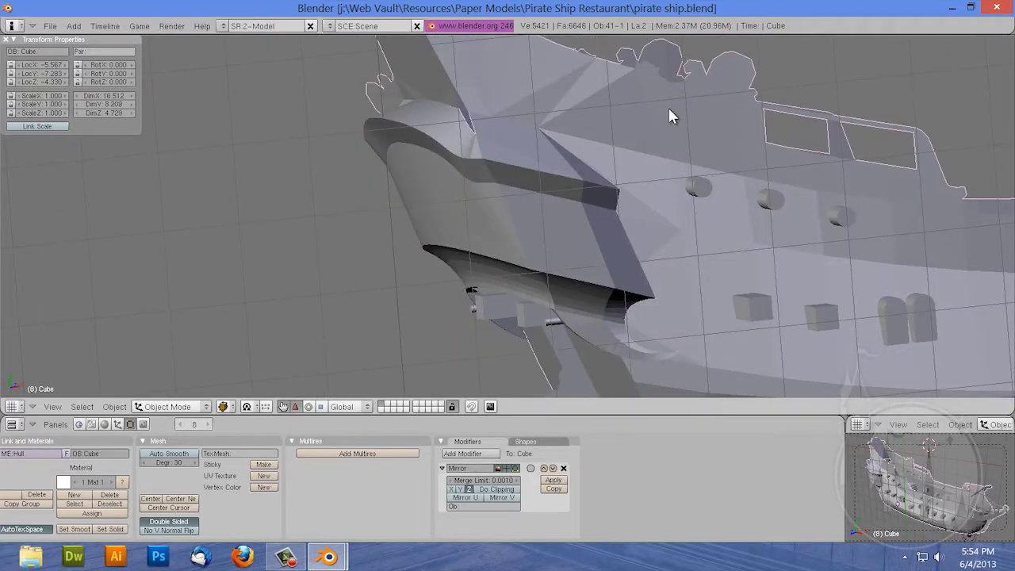
Step: Select the main hull, show the whole scene, and look down on the deck
right_click(670, 113)
key(KP_3)
key(Home)
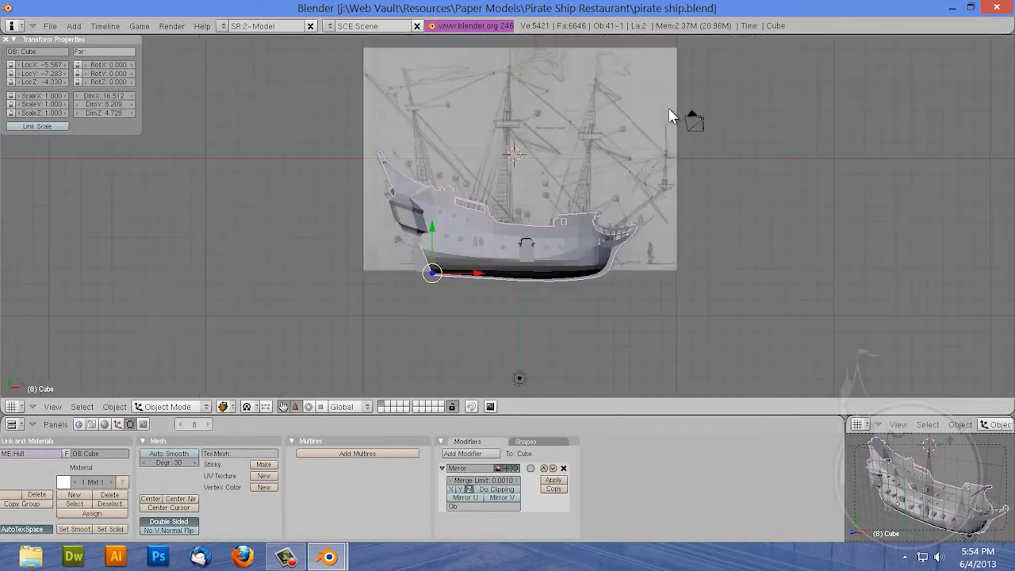
scroll(639, 215, up, 3)
scroll(516, 229, up, 2)
scroll(484, 245, up, 1)
mouse_move(484, 245)
middle_down()
mouse_move(351, 291)
mouse_move(300, 284)
mouse_move(347, 264)
middle_up()
Step: Select the small cylinder pieces and join them into one mesh
right_click(338, 229)
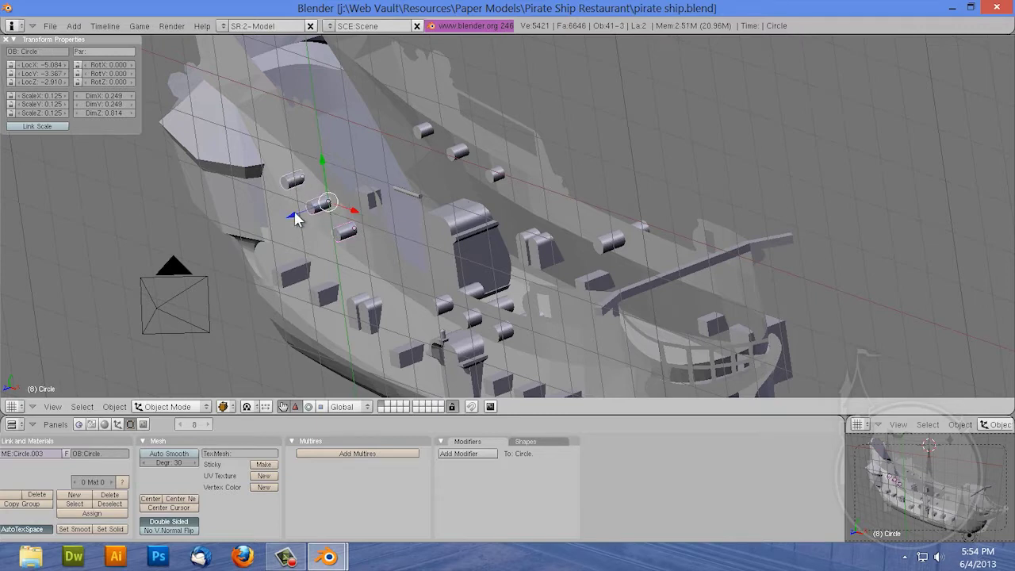
drag(295, 220, 254, 238)
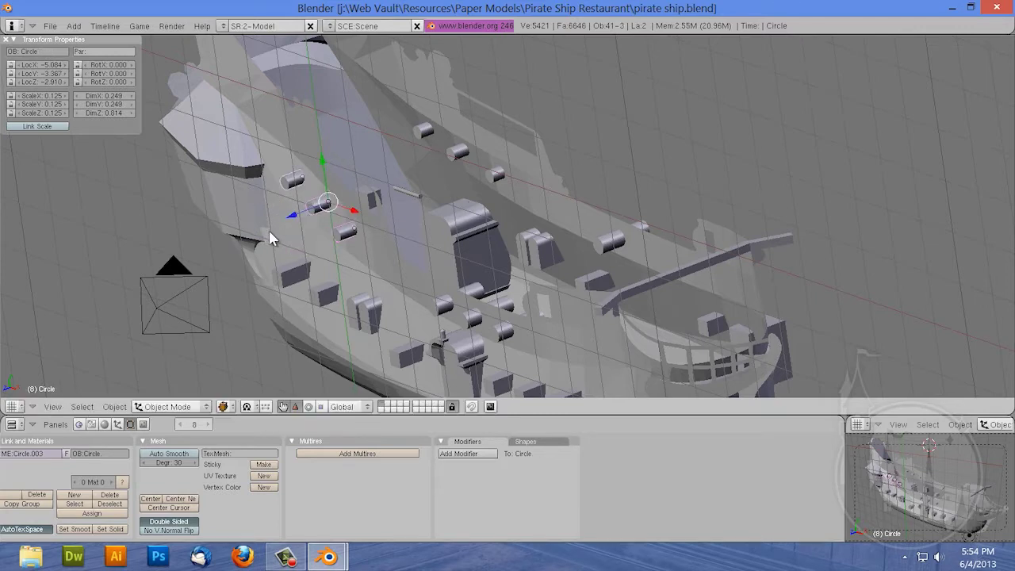
scroll(399, 239, down, 3)
mouse_move(441, 256)
middle_down()
mouse_move(516, 299)
mouse_move(557, 342)
mouse_move(524, 354)
mouse_move(492, 342)
mouse_move(492, 322)
mouse_move(456, 290)
middle_up()
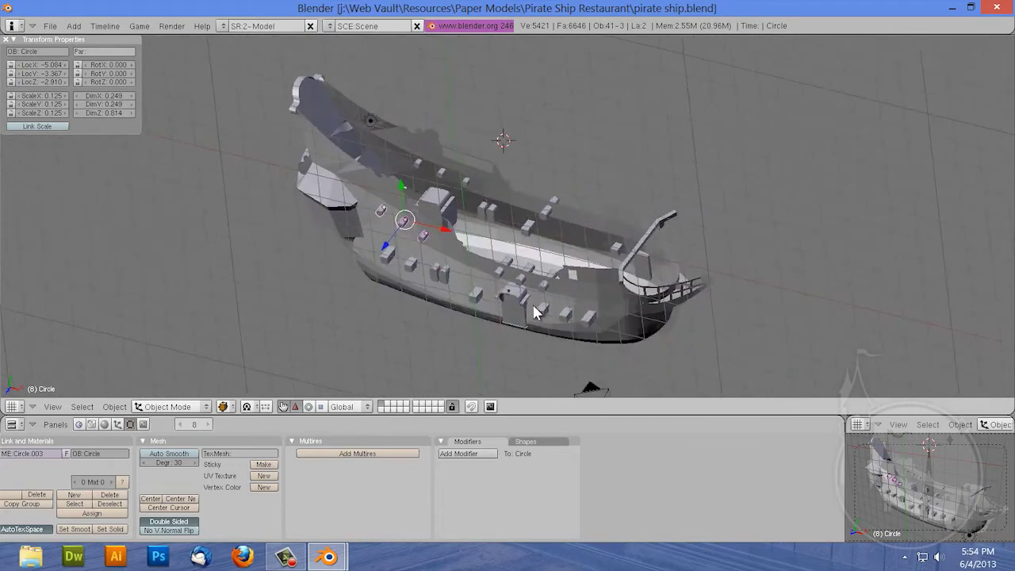
scroll(456, 290, up, 2)
scroll(445, 284, up, 2)
key(ctrl+j)
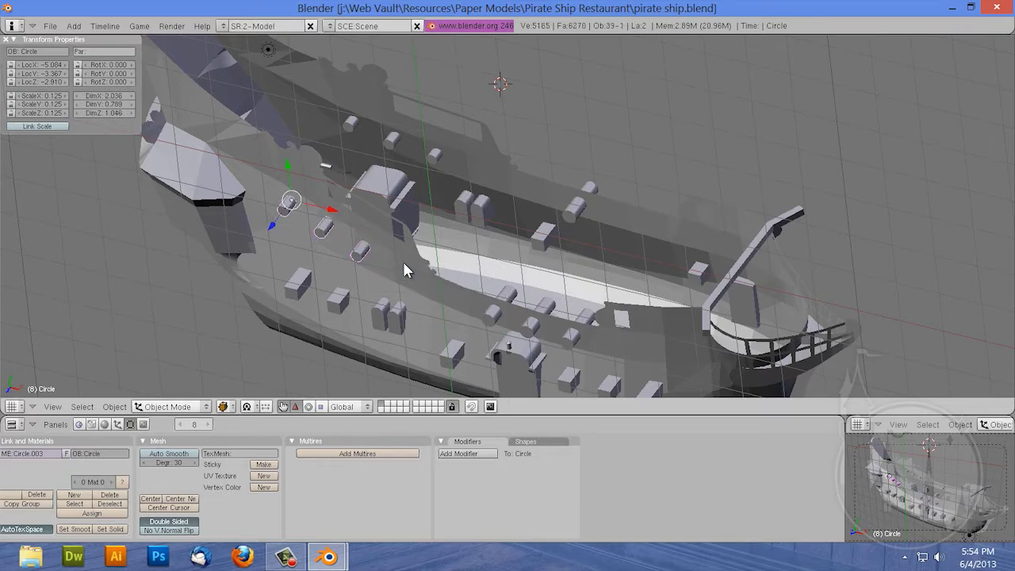
Step: Recalculate normals outward on the joined cylinders and on the hull
key(Tab)
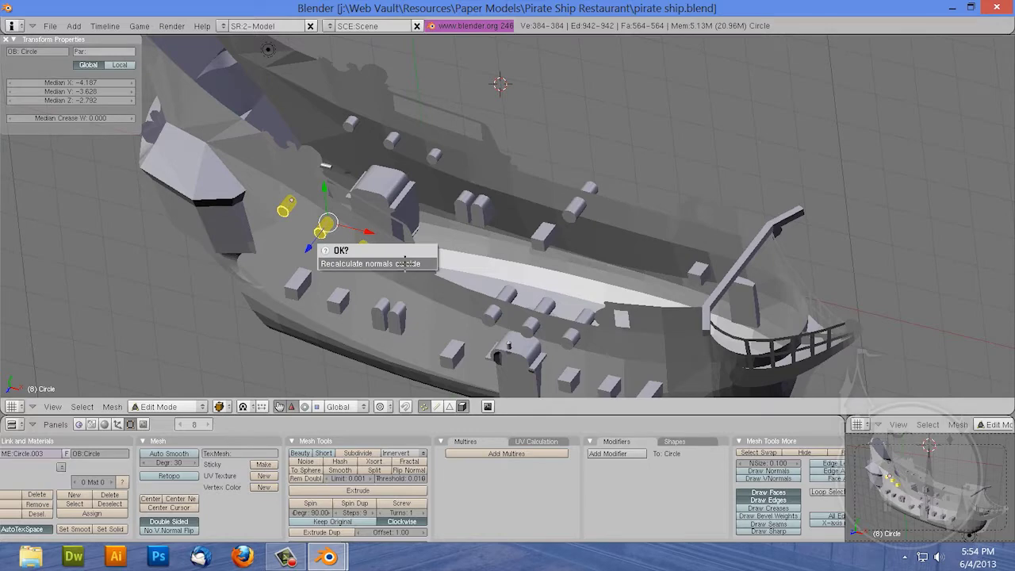
key(Tab)
right_click(403, 264)
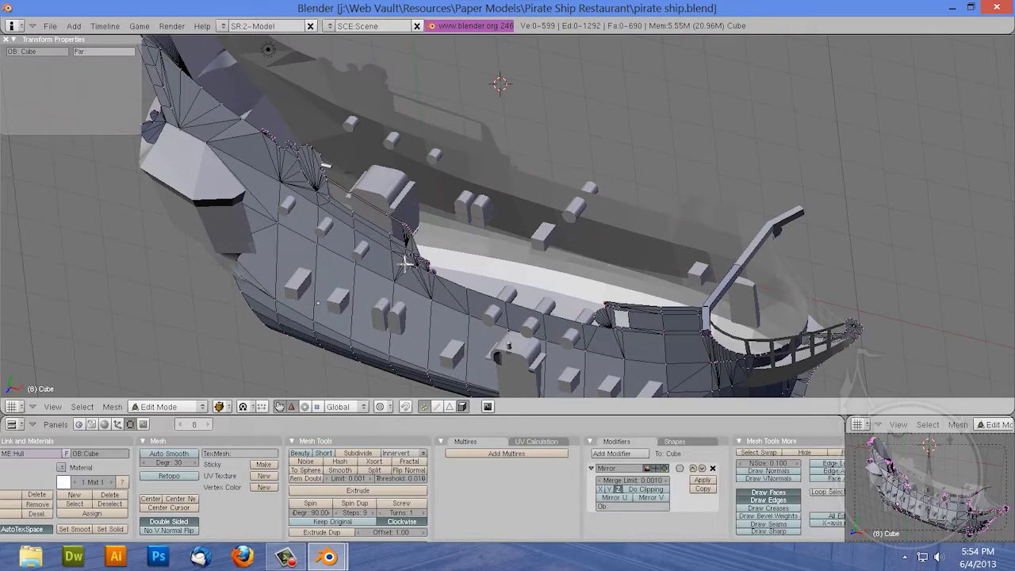
key(Tab)
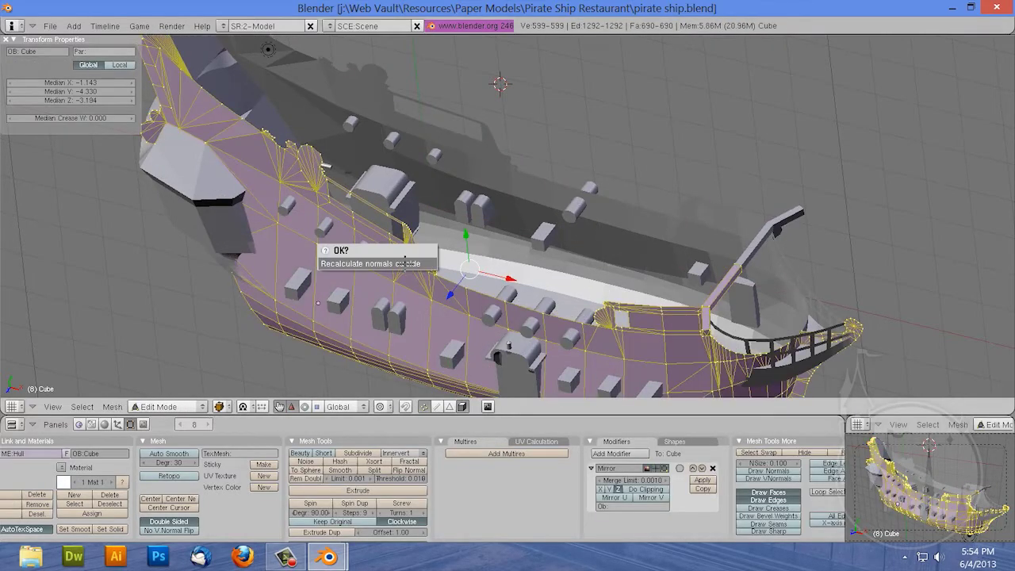
key(Tab)
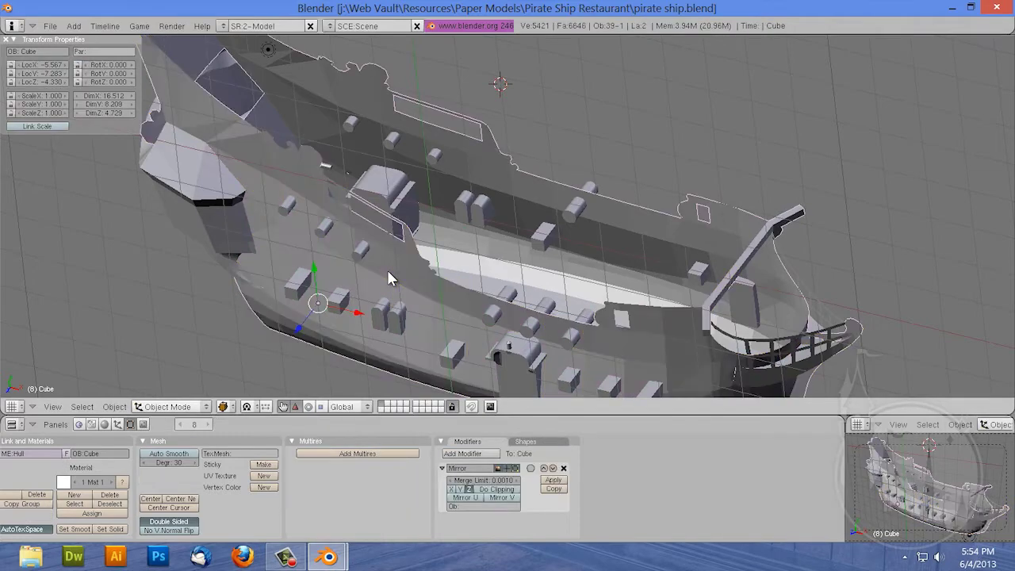
shift+right_click(395, 256)
Step: Add the hull to the selection, try a boolean, inspect it, then undo it
shift+right_click(406, 260)
mouse_move(377, 251)
middle_down()
mouse_move(278, 237)
mouse_move(370, 163)
mouse_move(453, 200)
mouse_move(455, 232)
middle_up()
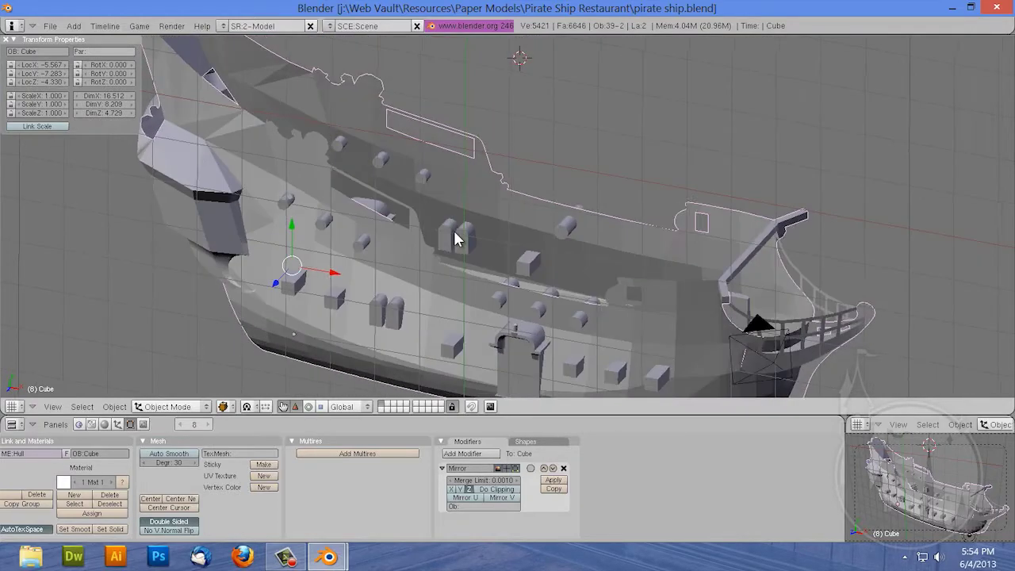
key(w)
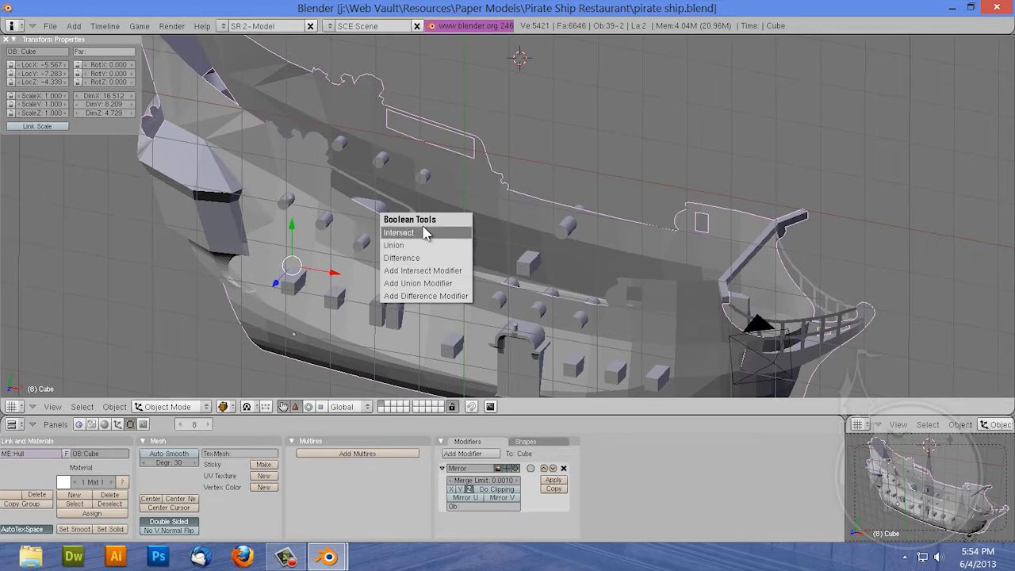
click(418, 259)
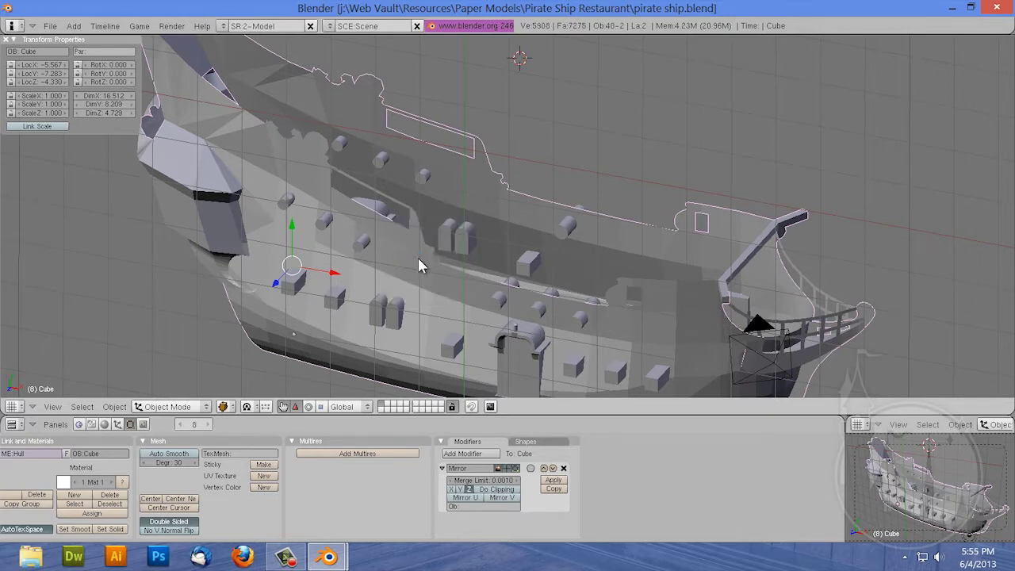
scroll(372, 260, down, 3)
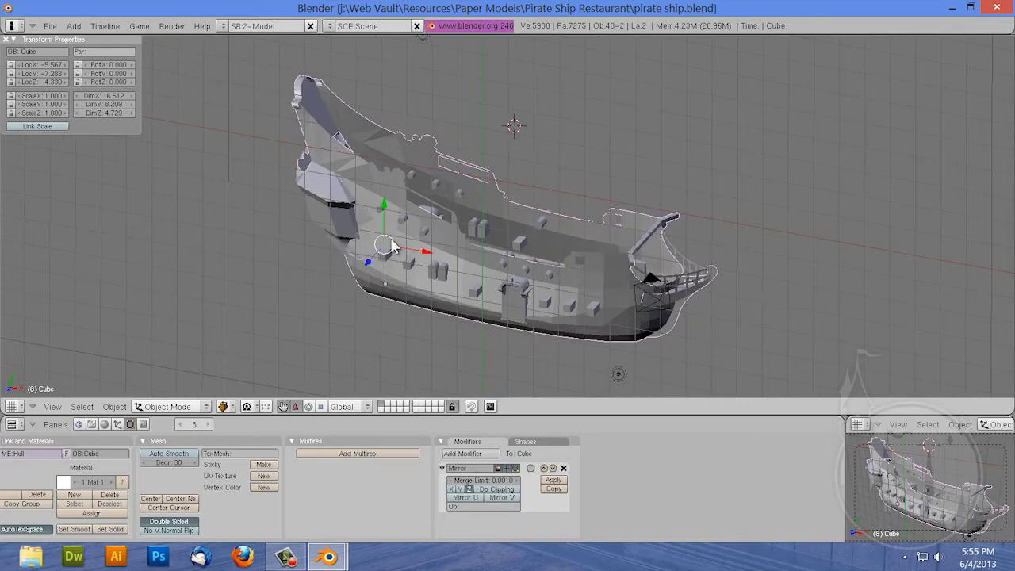
key(g)
click(462, 238)
middle_drag(461, 239, 450, 264)
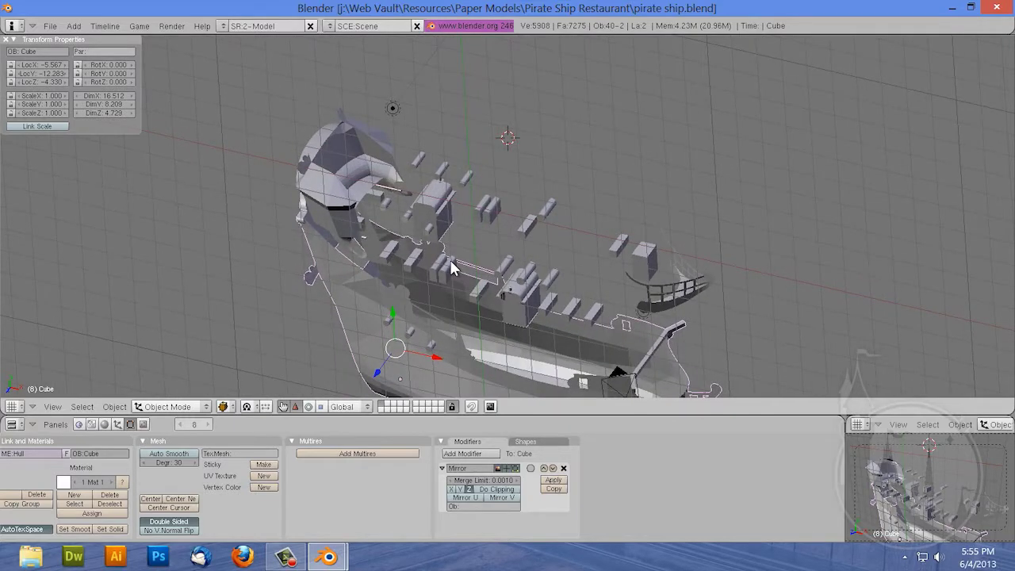
key(ctrl+z)
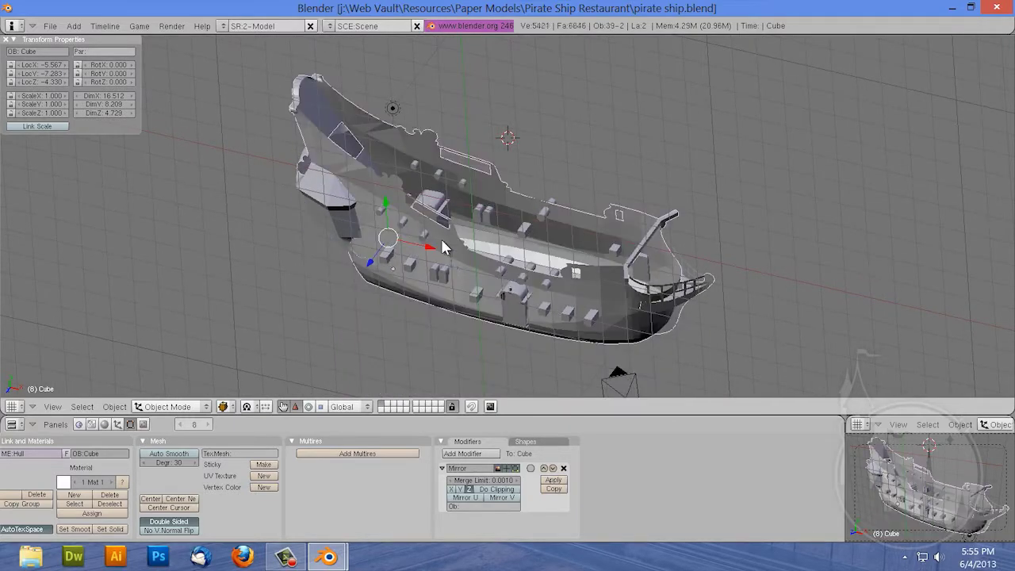
Step: Apply the boolean again on the hull and joined cylinders, creating a new combined mesh
scroll(443, 246, up, 3)
mouse_move(443, 231)
middle_down()
mouse_move(307, 284)
mouse_move(401, 265)
mouse_move(453, 194)
middle_up()
key(w)
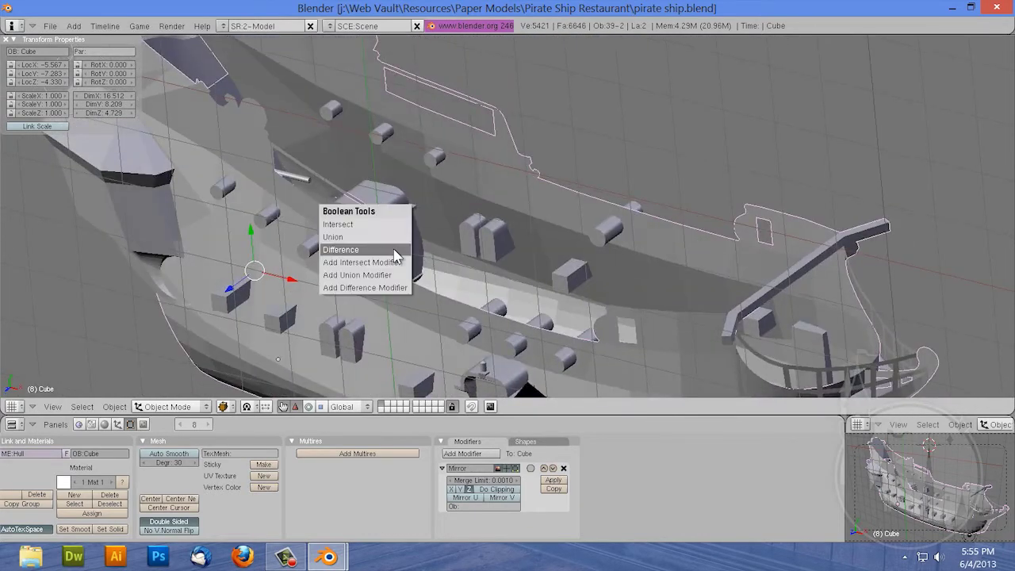
click(353, 236)
scroll(357, 233, down, 2)
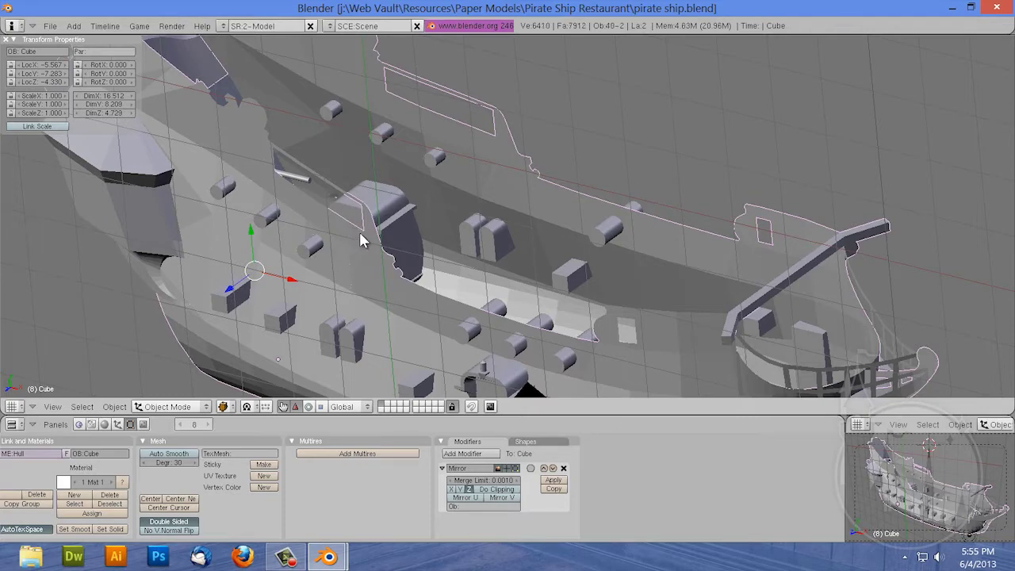
scroll(365, 238, down, 3)
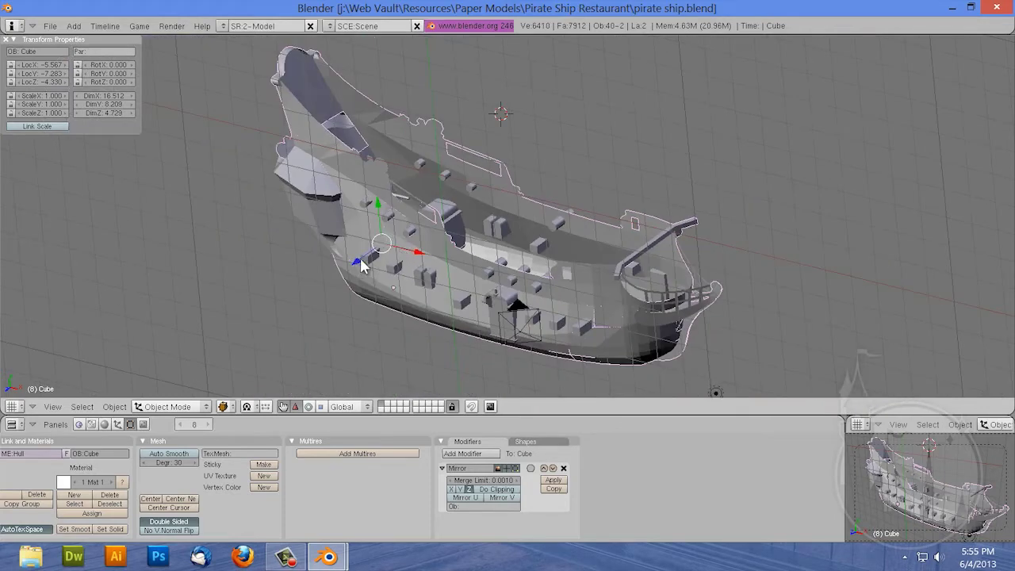
mouse_move(375, 203)
middle_down()
mouse_move(388, 283)
mouse_move(379, 213)
middle_up()
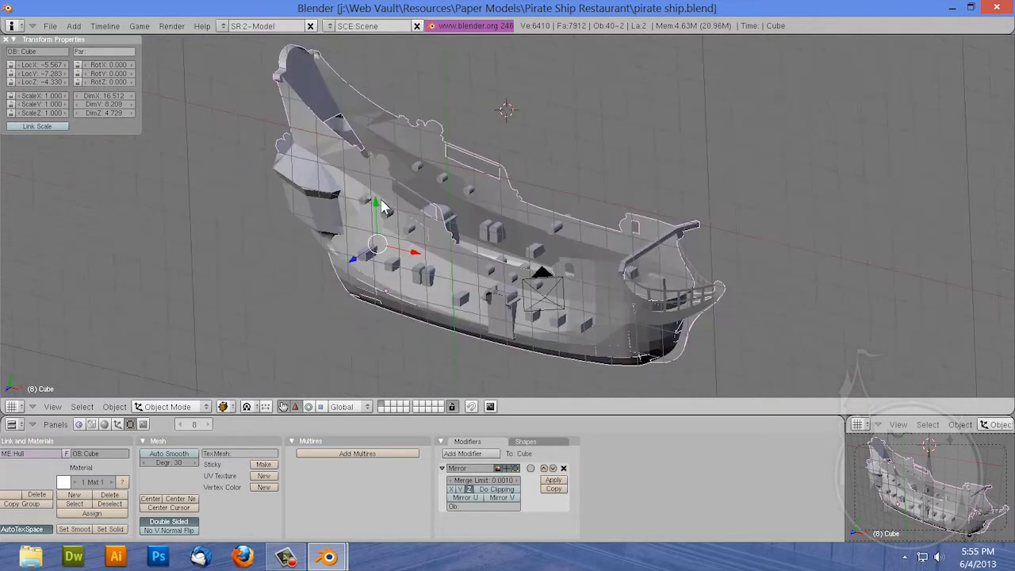
Step: Move the original hull down the Y axis to LocY -17.283
key(g)
key(y)
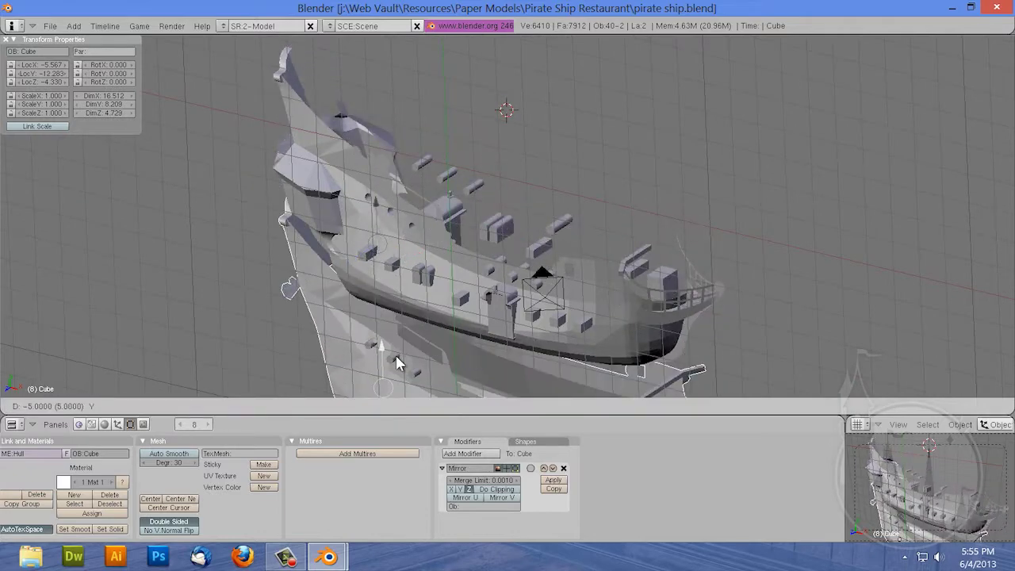
click(404, 347)
mouse_move(404, 347)
middle_down()
mouse_move(308, 261)
mouse_move(456, 301)
mouse_move(346, 330)
mouse_move(403, 294)
mouse_move(494, 283)
middle_up()
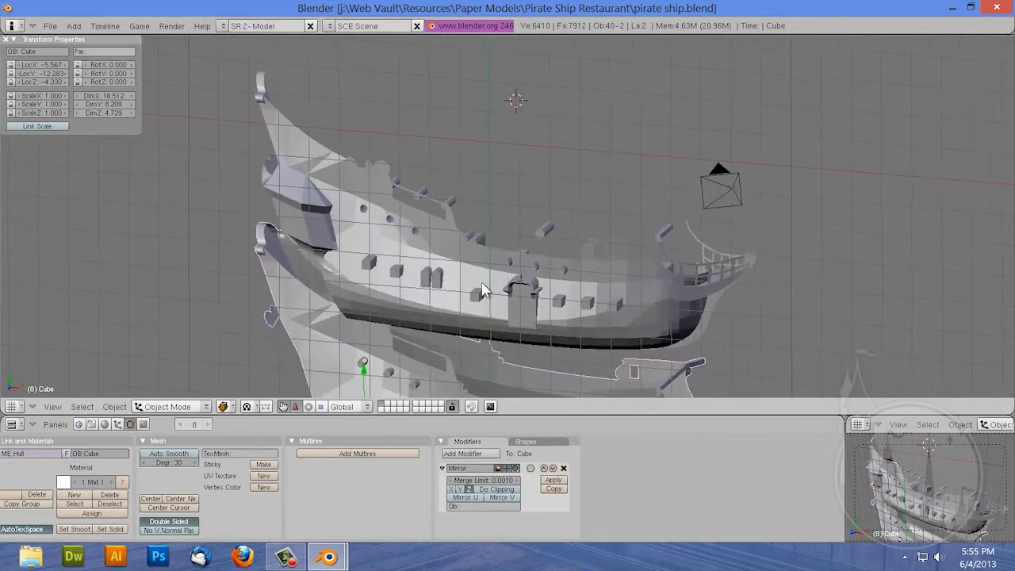
scroll(489, 311, down, 3)
key(g)
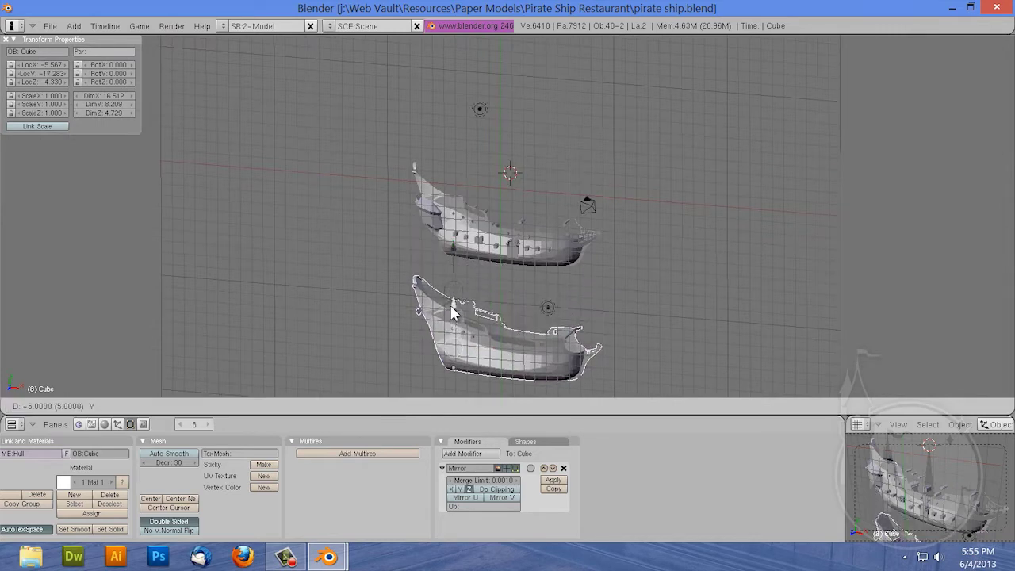
click(454, 311)
Step: Select the boolean result object and start editing its mesh
scroll(452, 238, up, 5)
scroll(449, 237, down, 3)
middle_drag(378, 277, 331, 272)
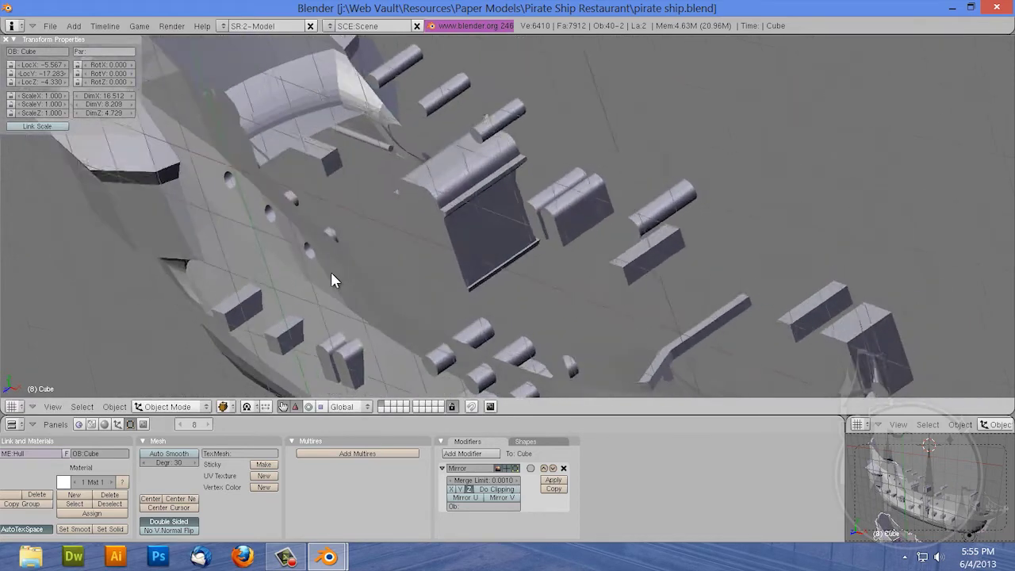
right_click(330, 272)
scroll(374, 259, down, 3)
scroll(374, 251, down, 2)
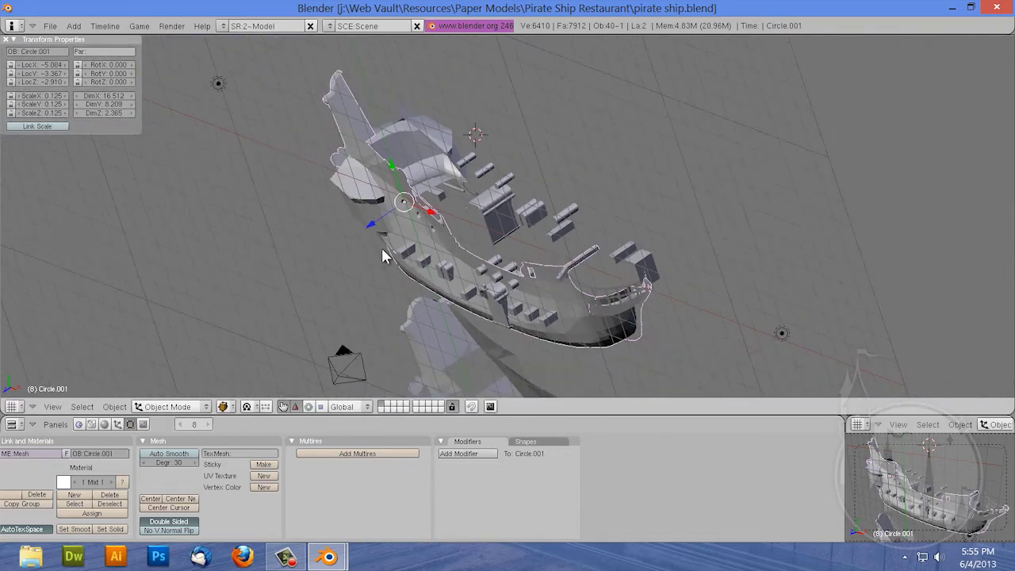
mouse_move(385, 250)
middle_down()
mouse_move(341, 263)
mouse_move(427, 262)
mouse_move(417, 263)
middle_up()
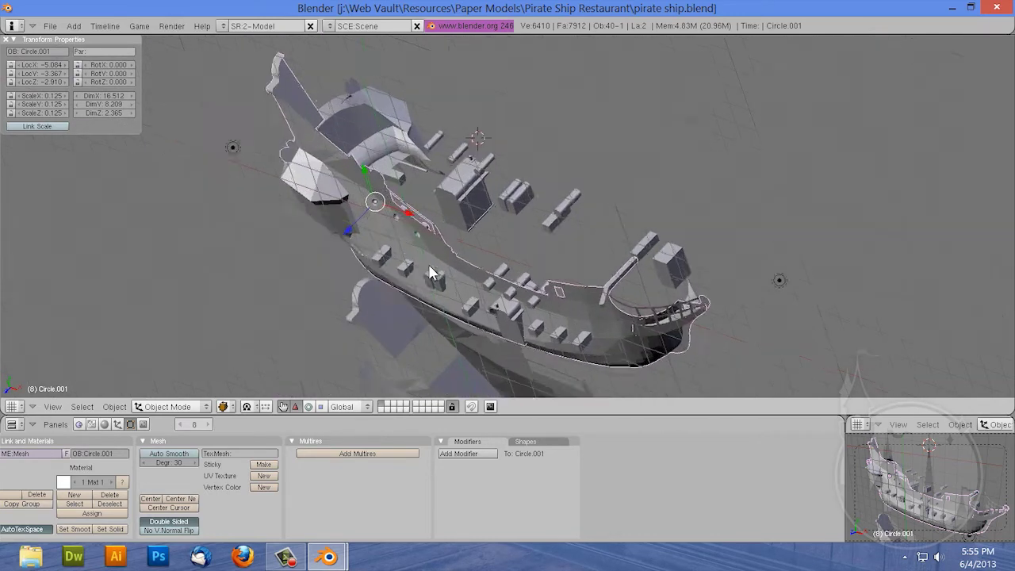
scroll(418, 263, up, 5)
key(Tab)
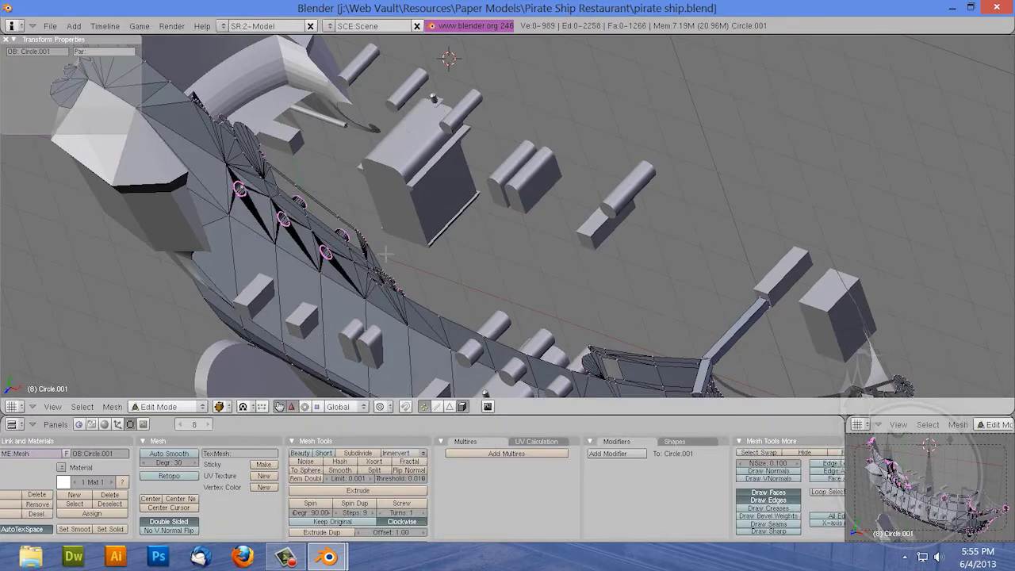
Step: Zoom in on the ship's side and re-enter Edit Mode with nothing selected
key(Tab)
mouse_move(319, 221)
middle_down()
mouse_move(339, 238)
mouse_move(311, 243)
mouse_move(319, 213)
middle_up()
key(z)
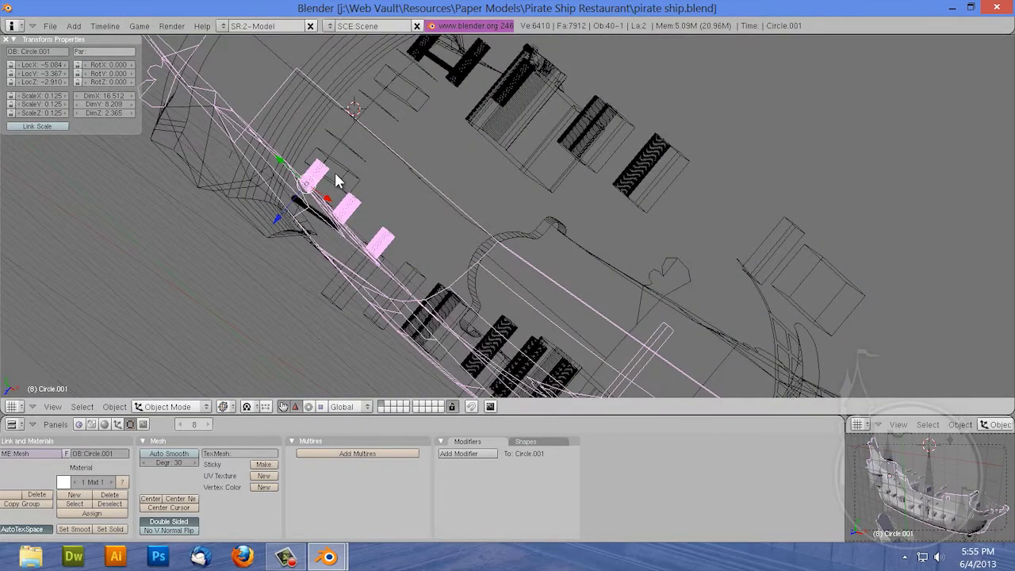
key(z)
mouse_move(332, 170)
middle_down()
mouse_move(368, 117)
mouse_move(425, 99)
mouse_move(476, 142)
mouse_move(608, 155)
mouse_move(632, 189)
mouse_move(639, 229)
mouse_move(594, 159)
mouse_move(452, 161)
mouse_move(343, 197)
mouse_move(325, 189)
middle_up()
key(Tab)
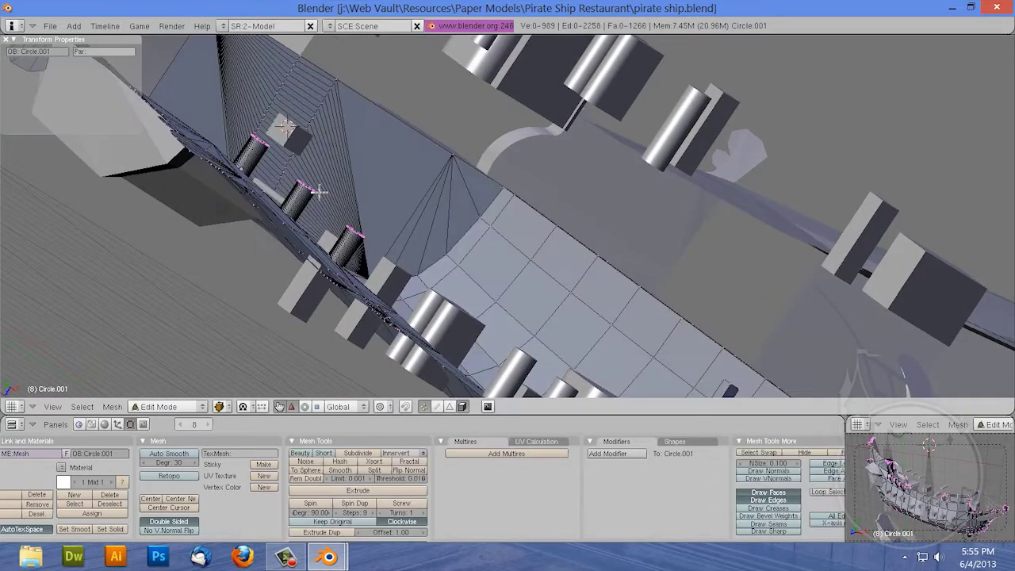
key(a)
key(a)
Step: Delete the three upright cylinder walls in wireframe, then return to solid Object Mode
middle_drag(328, 184, 266, 197)
scroll(371, 182, up, 3)
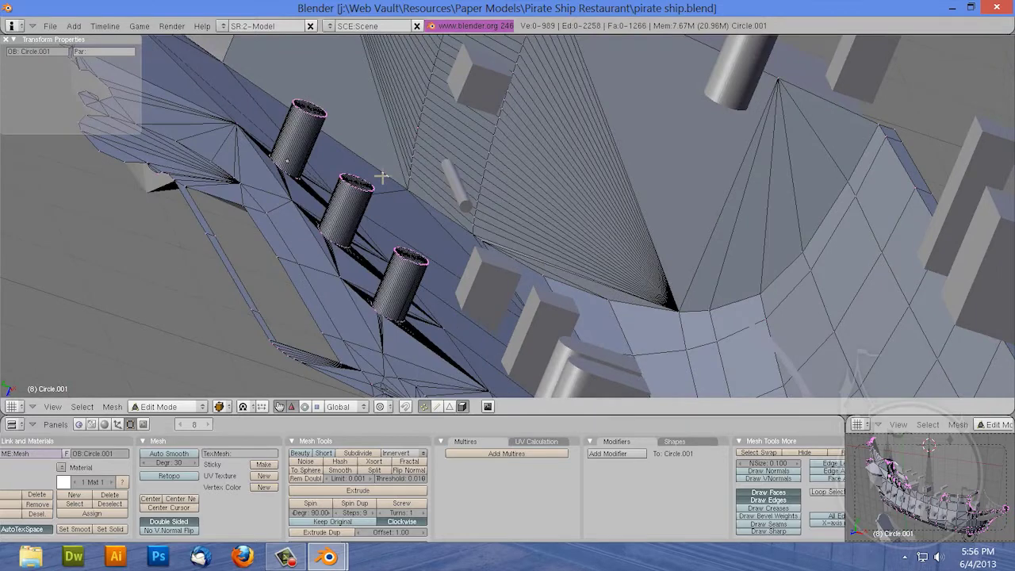
key(z)
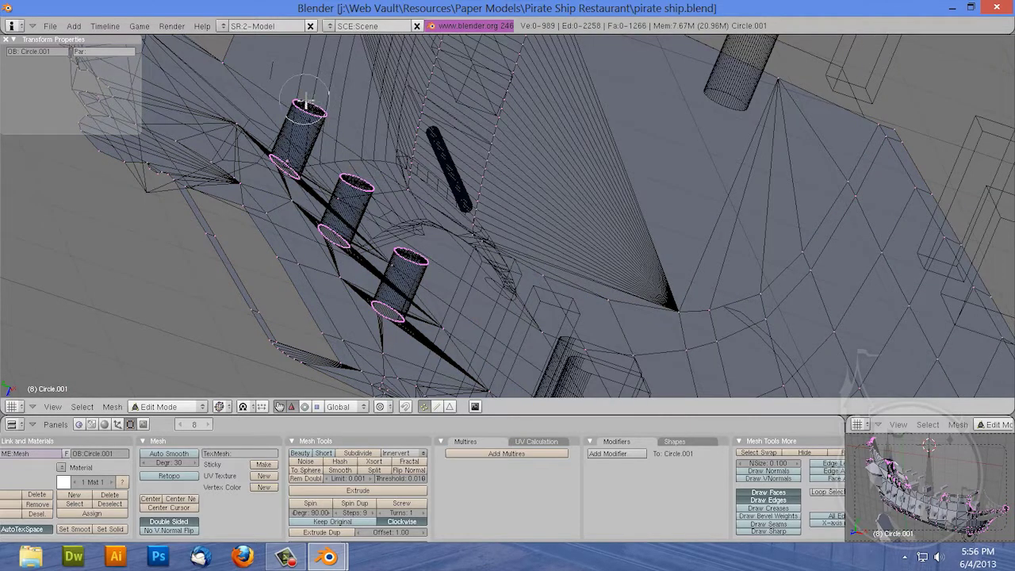
right_click(306, 103)
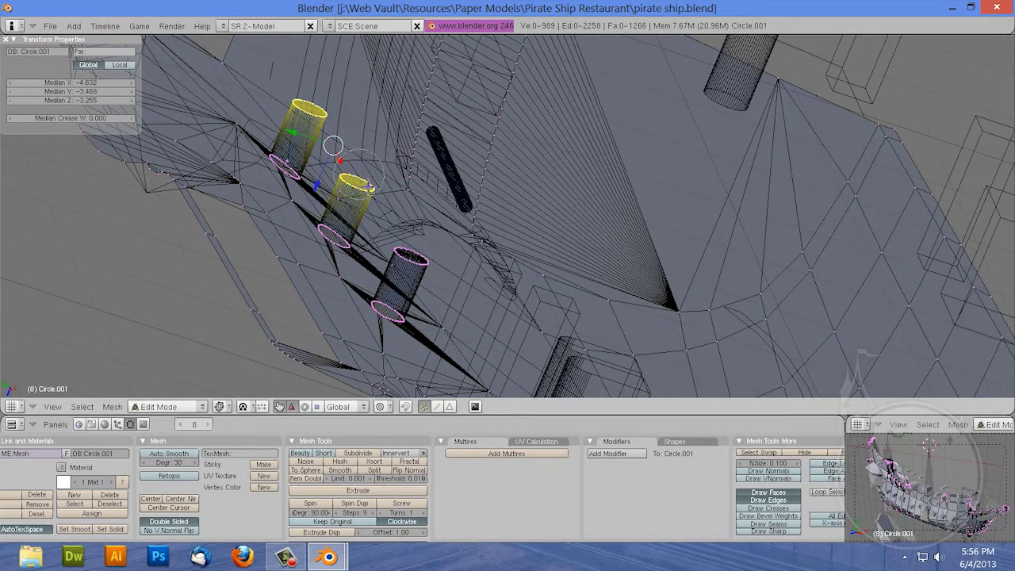
key(x)
click(428, 248)
key(KP_8)
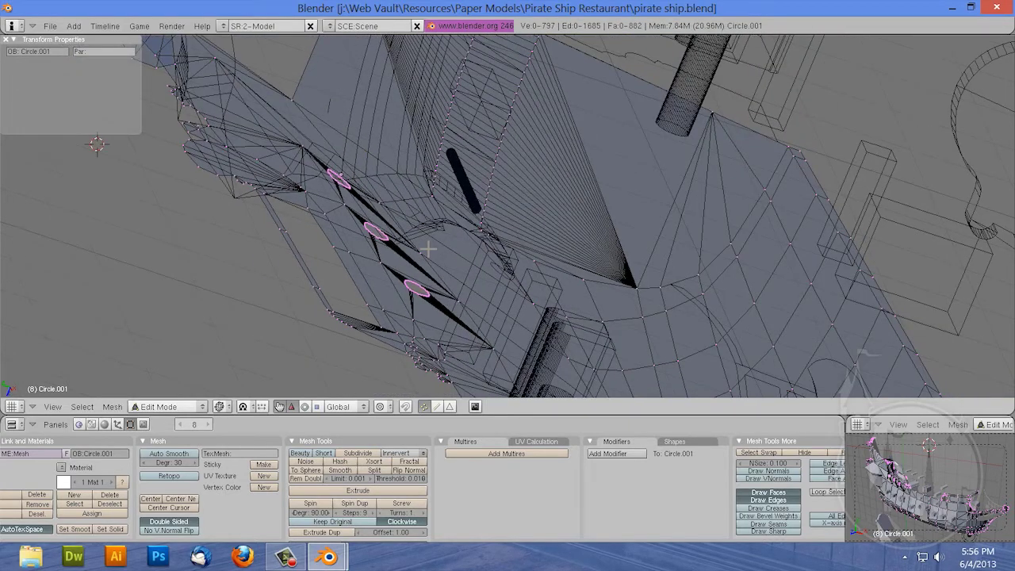
key(z)
key(Tab)
mouse_move(386, 244)
middle_down()
mouse_move(469, 149)
mouse_move(489, 163)
mouse_move(368, 222)
mouse_move(509, 197)
mouse_move(460, 251)
mouse_move(410, 224)
mouse_move(363, 235)
mouse_move(523, 230)
mouse_move(487, 270)
mouse_move(410, 224)
mouse_move(647, 243)
mouse_move(680, 230)
mouse_move(463, 246)
mouse_move(376, 214)
mouse_move(270, 231)
mouse_move(424, 249)
mouse_move(682, 246)
mouse_move(538, 244)
mouse_move(379, 206)
mouse_move(255, 225)
mouse_move(371, 179)
mouse_move(412, 218)
mouse_move(392, 283)
mouse_move(465, 283)
mouse_move(484, 324)
mouse_move(414, 316)
mouse_move(679, 251)
mouse_move(773, 203)
mouse_move(433, 263)
mouse_move(460, 301)
middle_up()
Step: Duplicate the lower hull in place as Cube.018
right_click(478, 330)
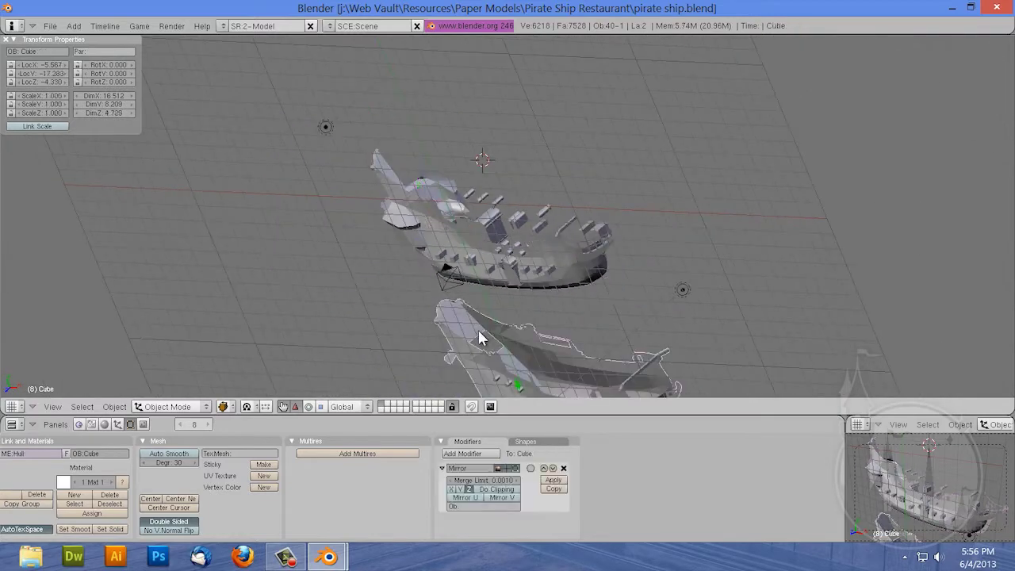
key(Tab)
mouse_move(536, 342)
middle_down()
mouse_move(435, 351)
mouse_move(676, 252)
mouse_move(813, 246)
mouse_move(582, 244)
mouse_move(681, 190)
middle_up()
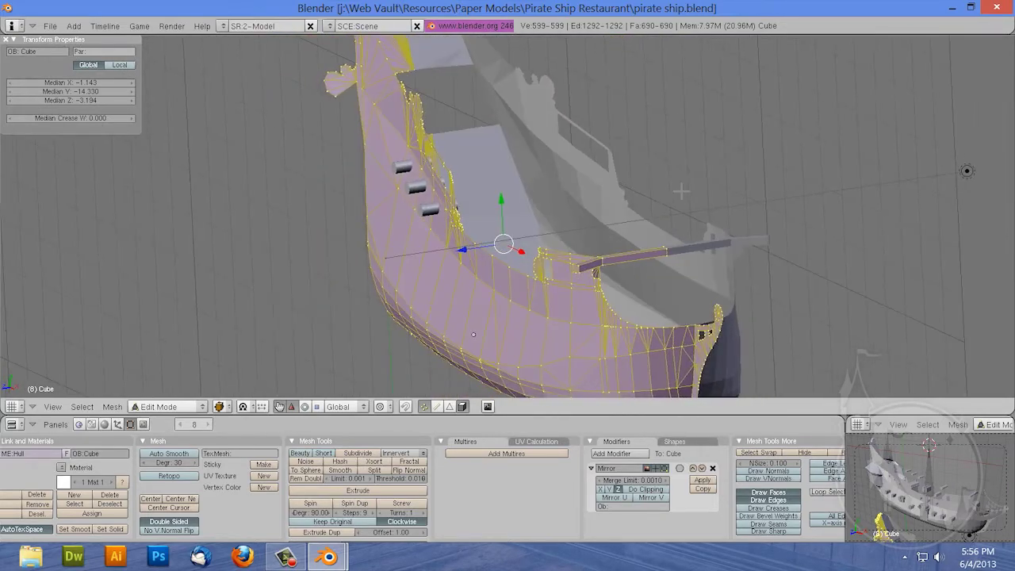
scroll(681, 190, down, 3)
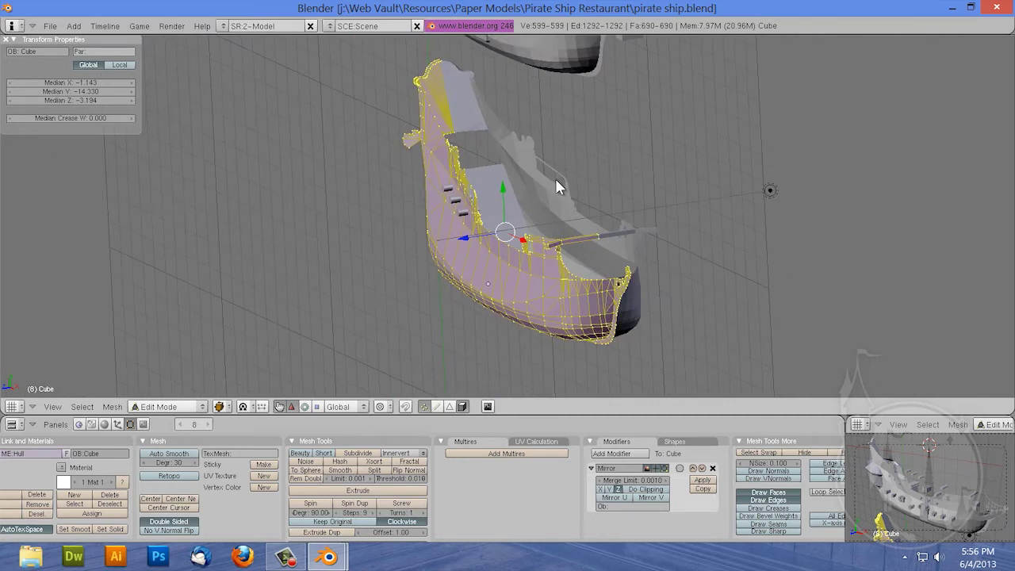
key(Tab)
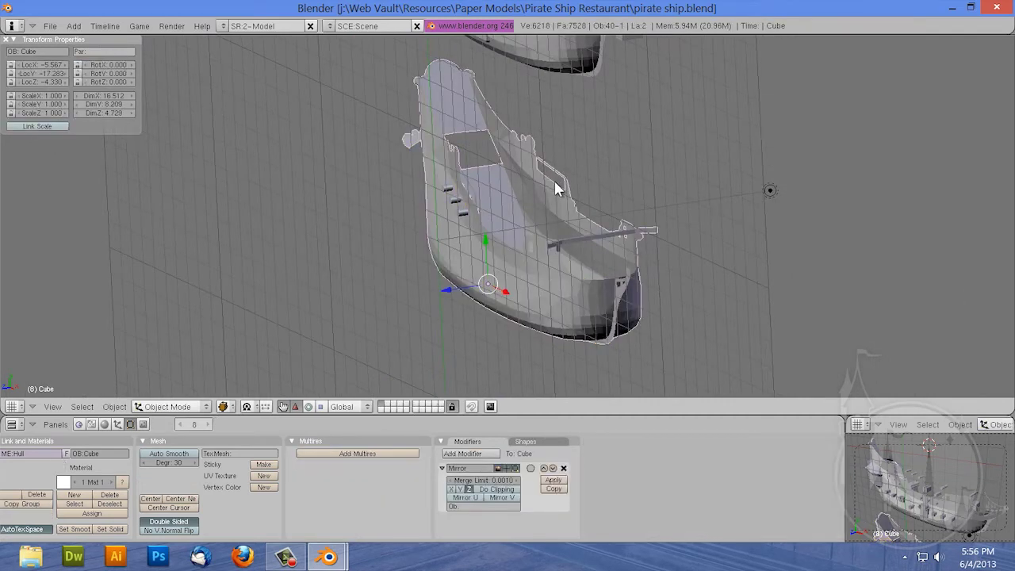
key(shift+d)
right_click(555, 188)
Step: Apply the Mirror modifier on the Cube.018 copy and switch to side view
key(Tab)
key(Tab)
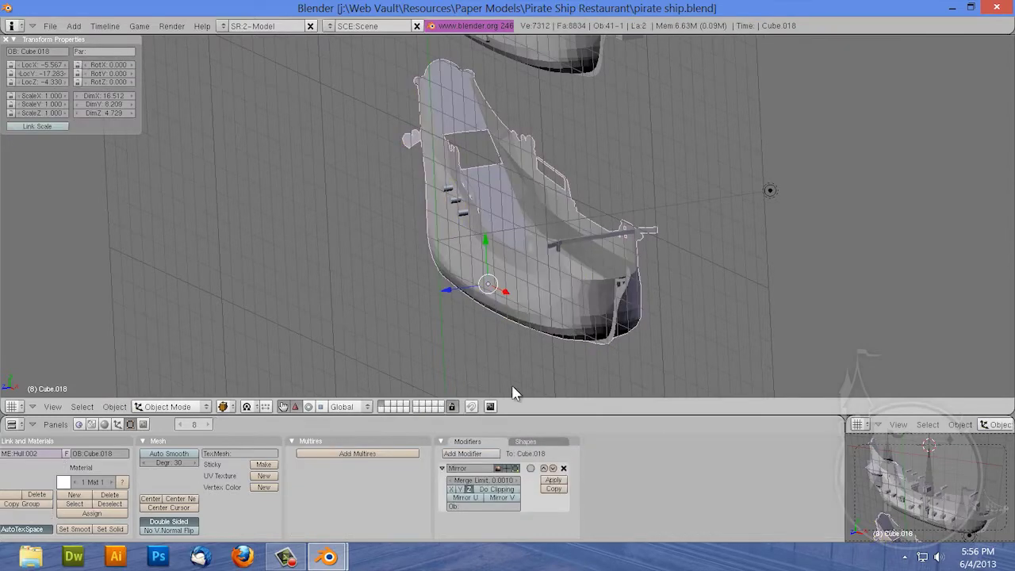
click(552, 479)
key(Tab)
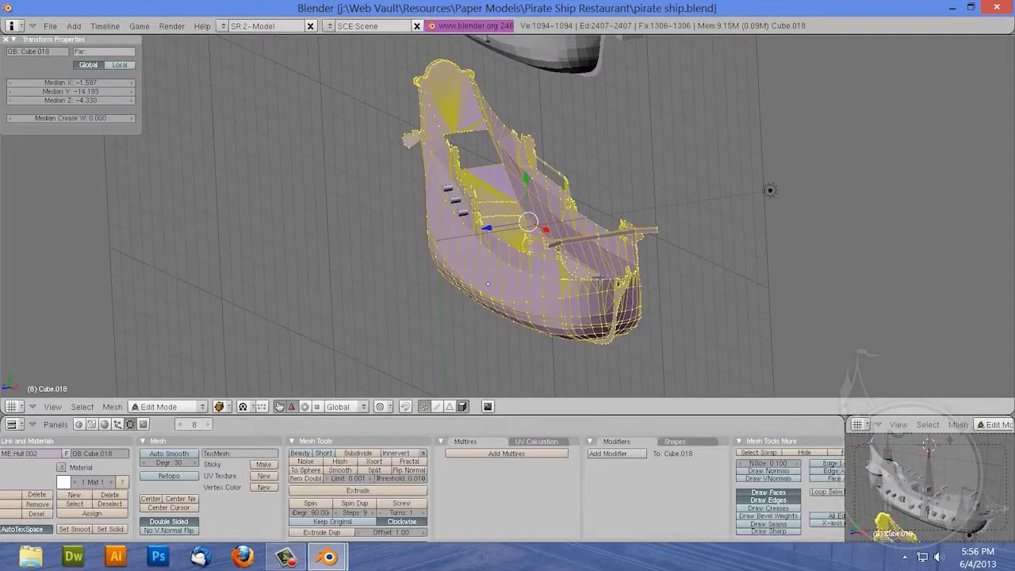
middle_drag(592, 274, 539, 258)
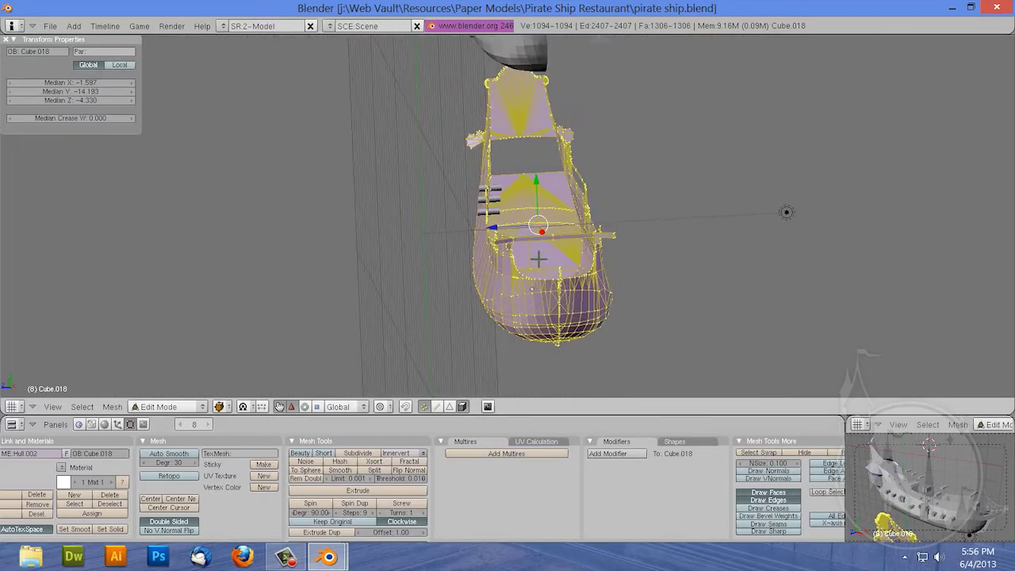
key(KP_3)
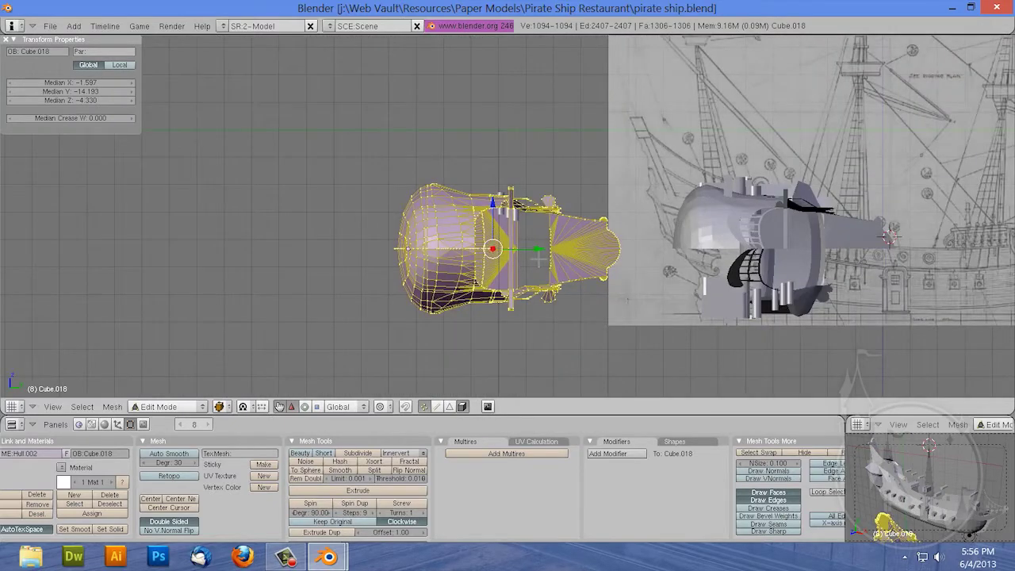
scroll(538, 258, up, 4)
scroll(540, 258, up, 2)
scroll(562, 256, down, 1)
Step: Box-select the copy's upper-half vertices in side view and delete them
key(a)
key(b)
key(b)
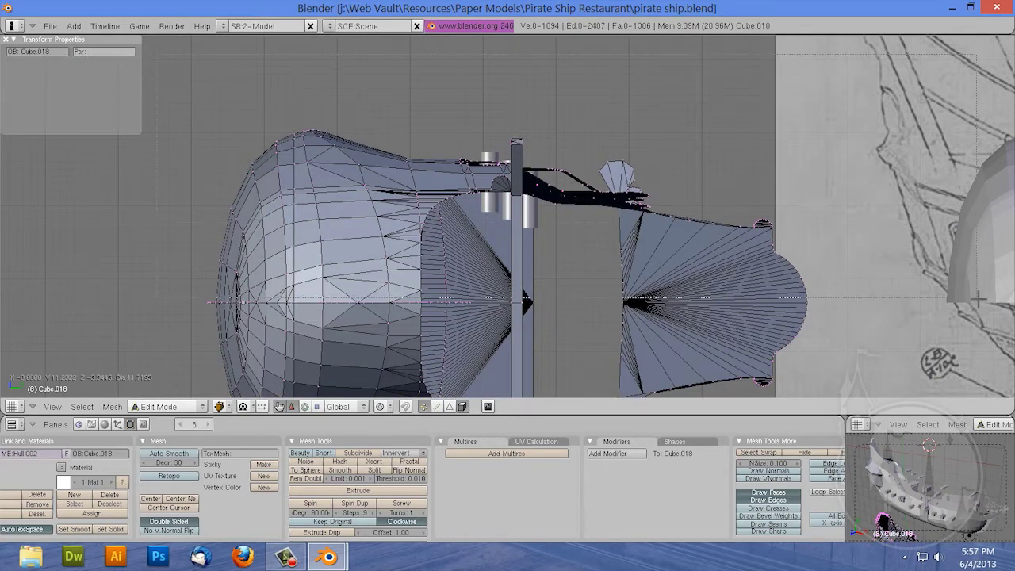
drag(208, 54, 976, 300)
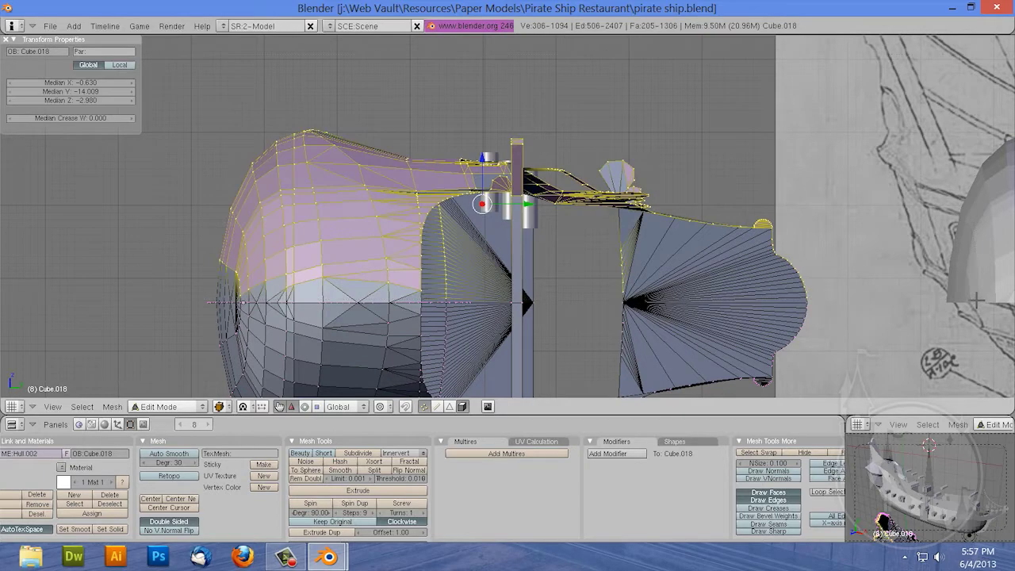
key(x)
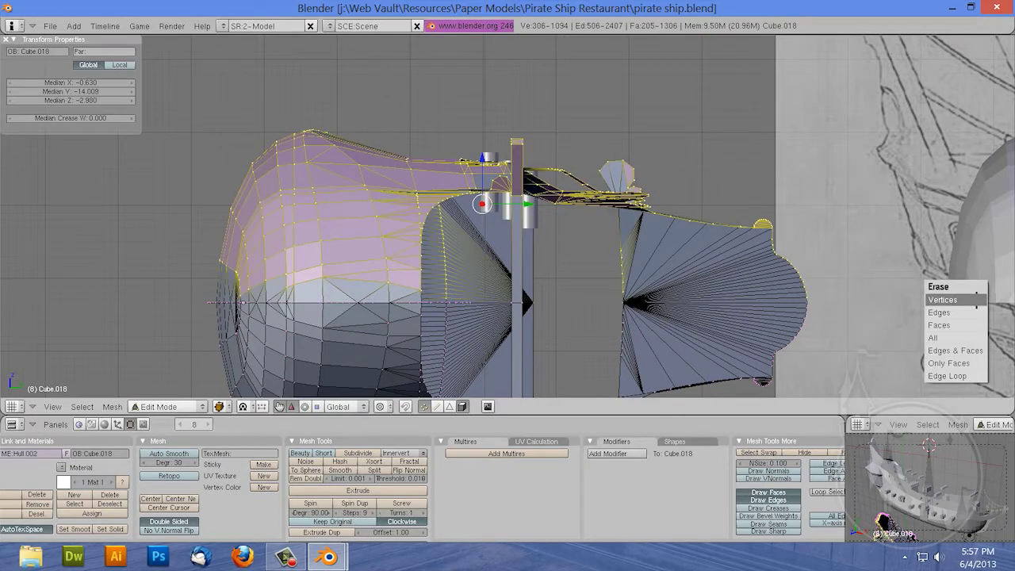
click(976, 300)
middle_drag(773, 238, 603, 230)
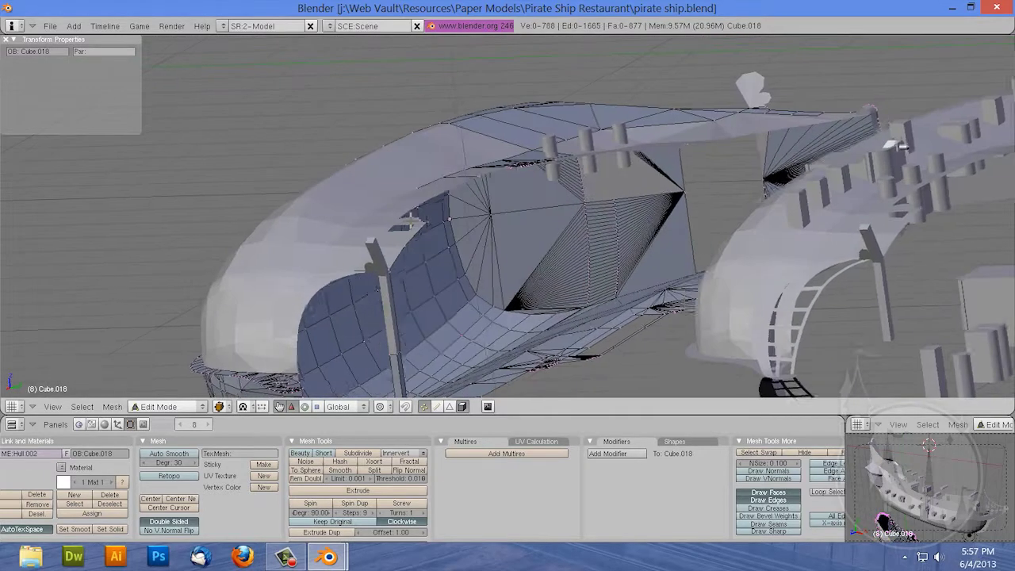
Step: Delete the remaining upper vertices from the end-on wireframe view, leaving height 2.365
key(KP_3)
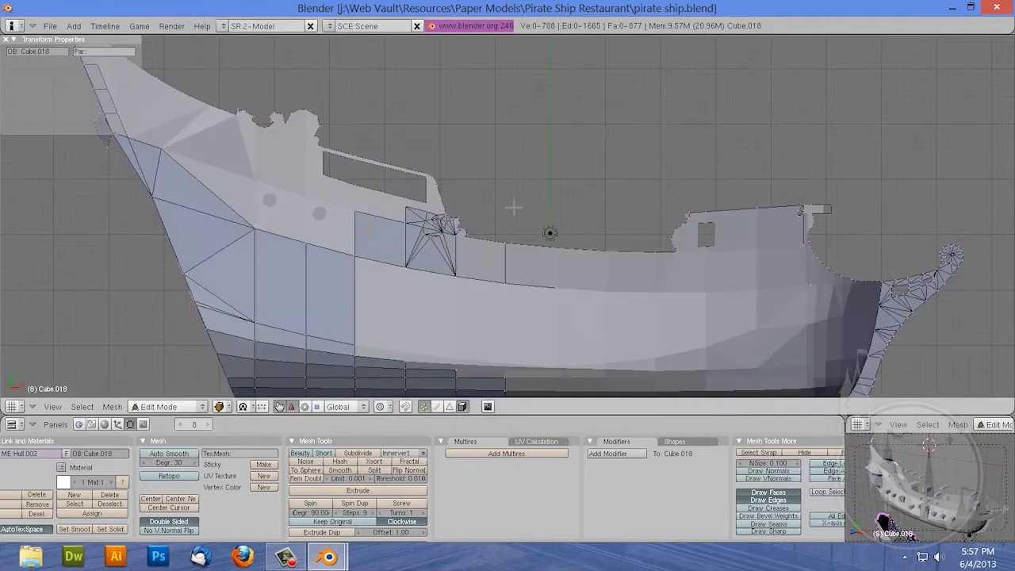
key(KP_1)
key(z)
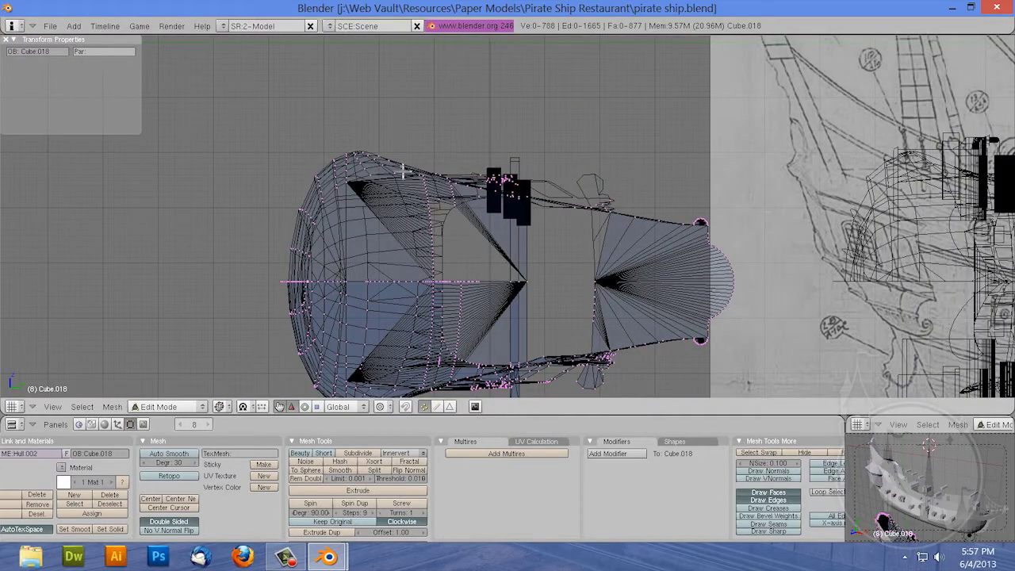
key(u)
key(g)
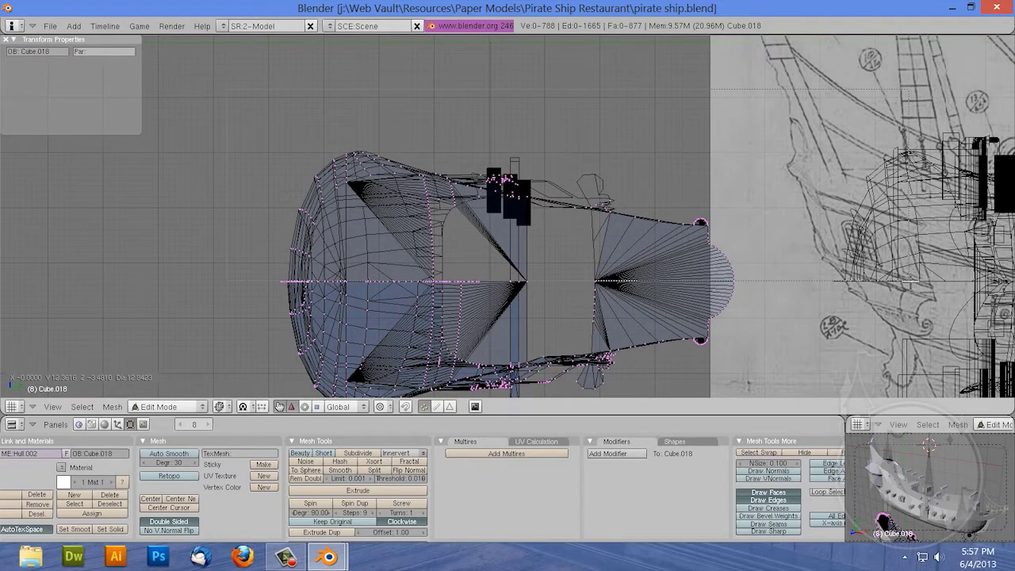
drag(741, 280, 281, 147)
key(x)
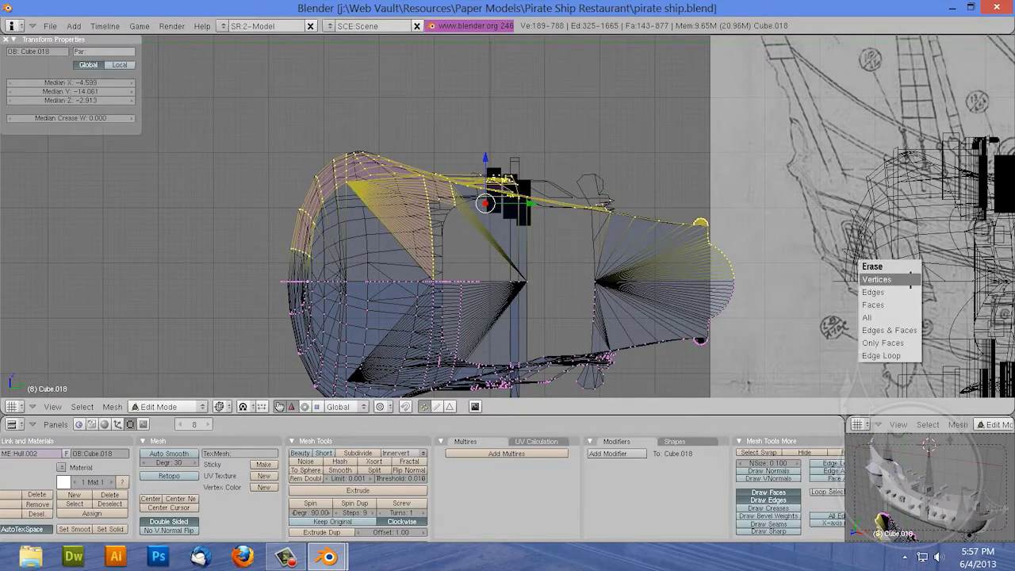
click(910, 284)
mouse_move(374, 233)
middle_down()
mouse_move(323, 323)
mouse_move(349, 325)
middle_up()
key(Tab)
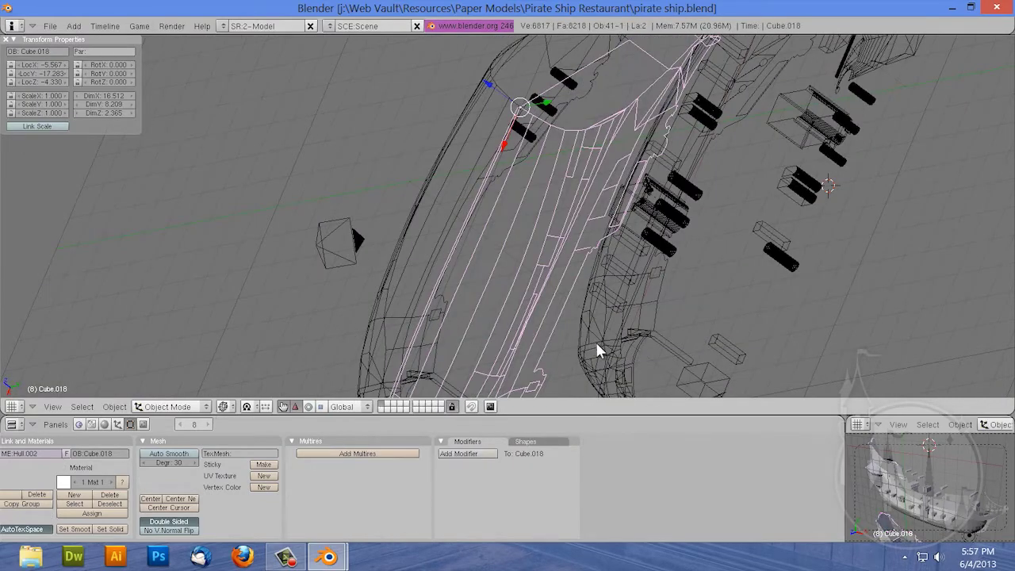
Step: In solid shading, move Cube.018 10 units along Y to LocY -7.283
middle_drag(595, 350, 739, 271)
key(Tab)
key(Tab)
key(z)
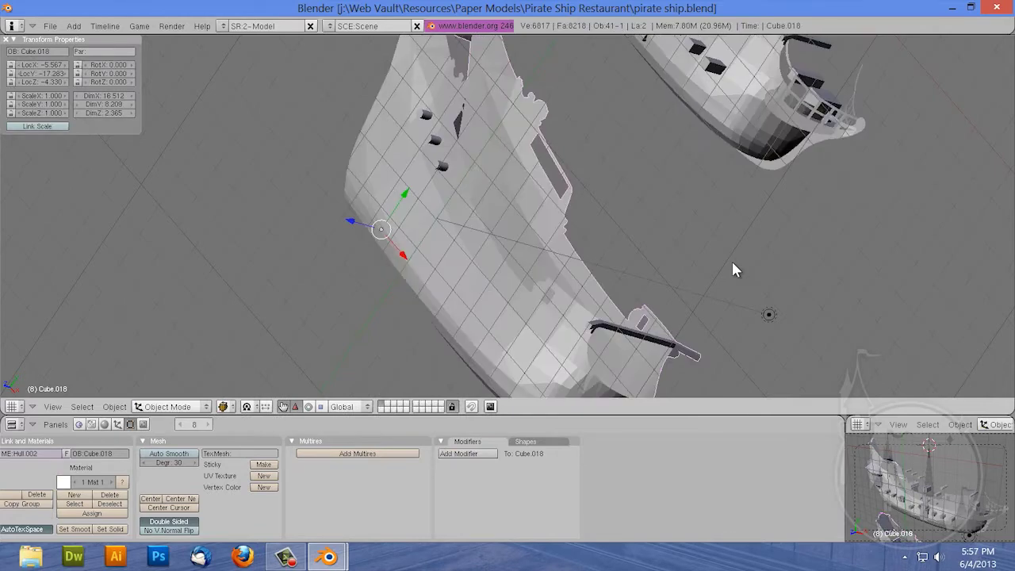
mouse_move(718, 256)
middle_down()
mouse_move(693, 205)
mouse_move(598, 154)
middle_up()
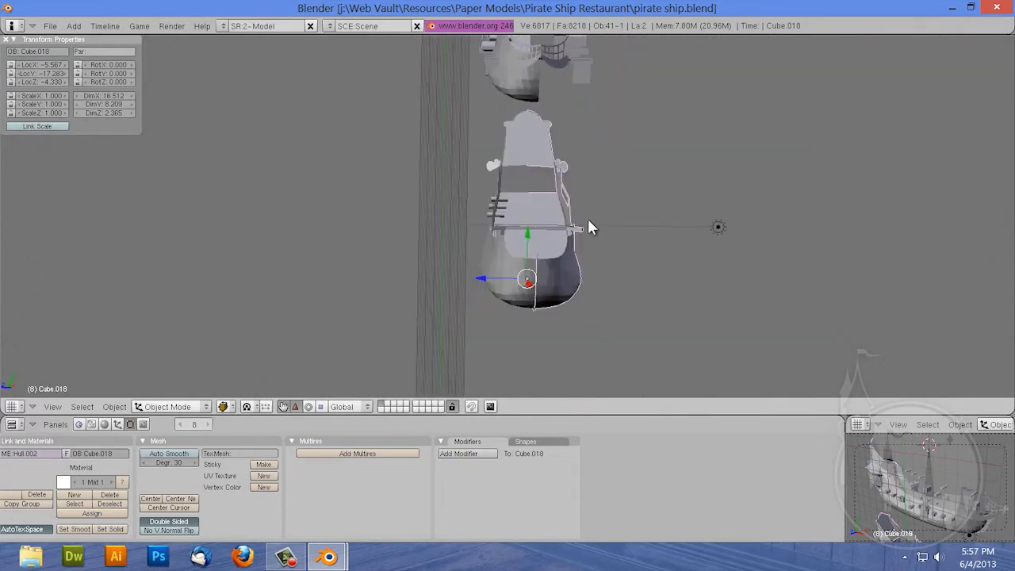
scroll(570, 153, down, 1)
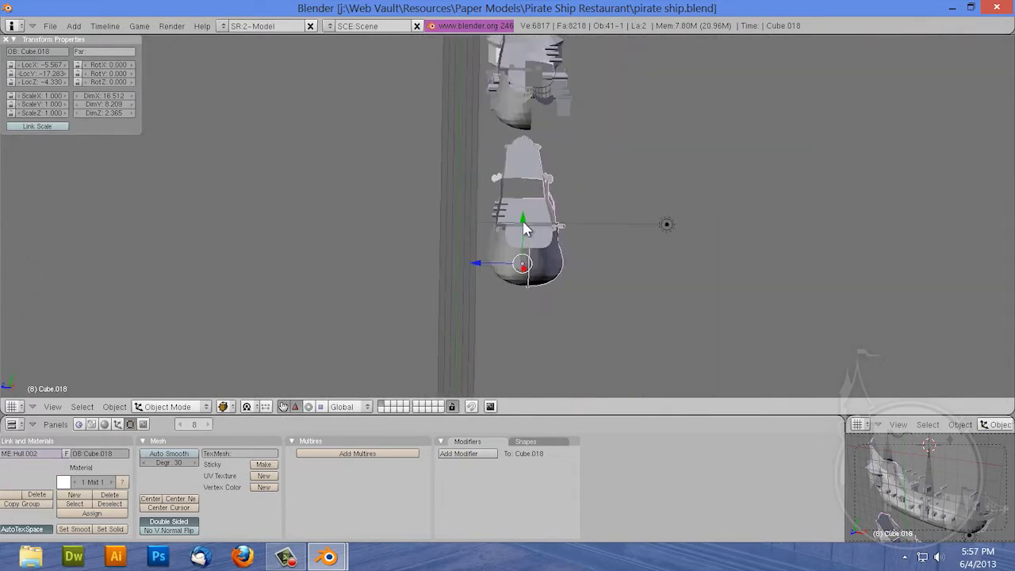
drag(524, 229, 387, 100)
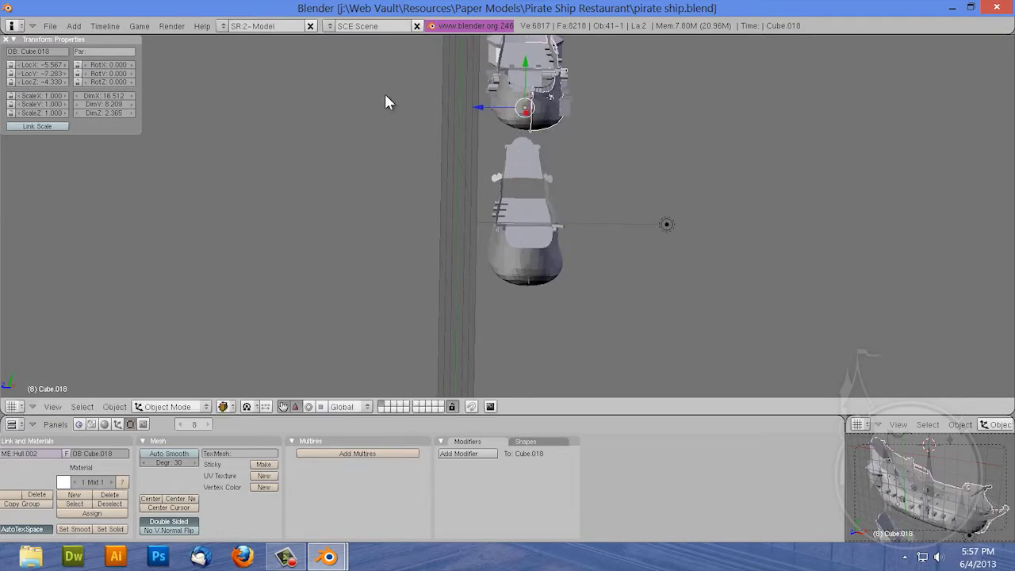
key(KP_Decimal)
mouse_move(389, 161)
middle_down()
mouse_move(446, 226)
mouse_move(365, 267)
mouse_move(575, 277)
mouse_move(525, 270)
mouse_move(566, 283)
middle_up()
Step: Select the small round pieces and side pieces along the hull, ending on the left hull piece
middle_drag(511, 317, 450, 335)
right_click(445, 337)
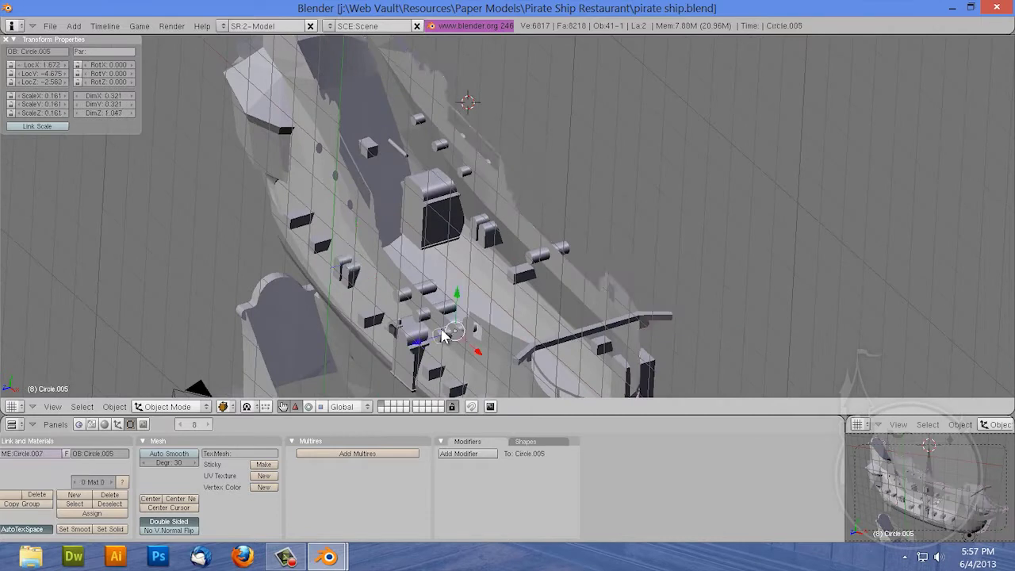
shift+right_click(413, 317)
shift+right_click(404, 297)
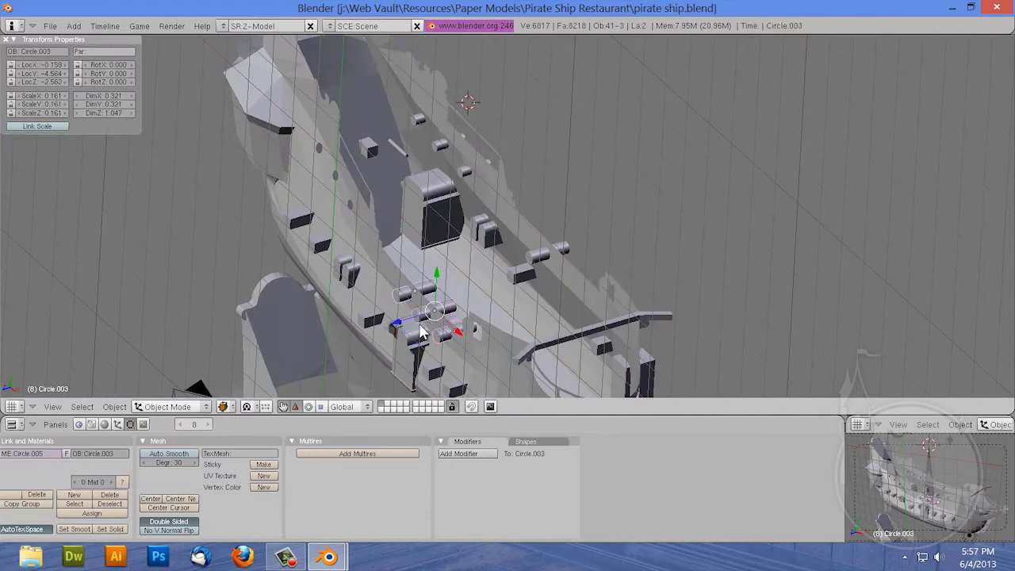
scroll(458, 310, down, 4)
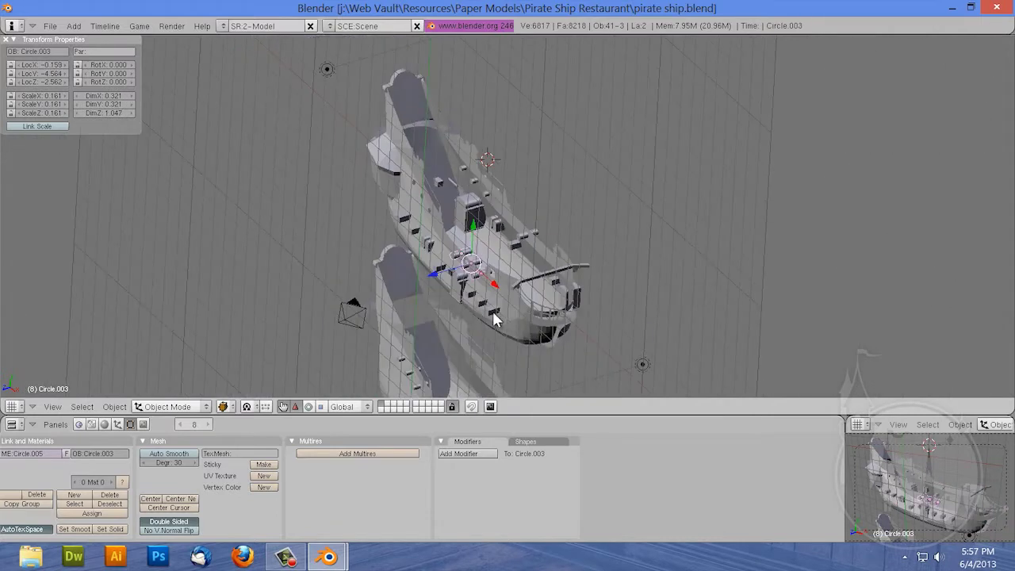
scroll(490, 319, up, 2)
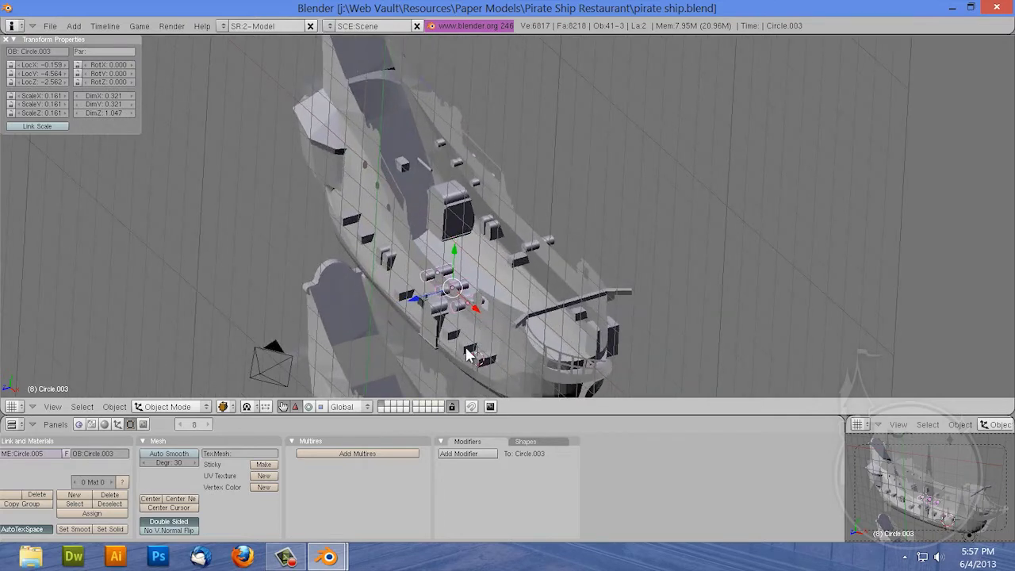
shift+right_click(485, 362)
shift+right_click(456, 339)
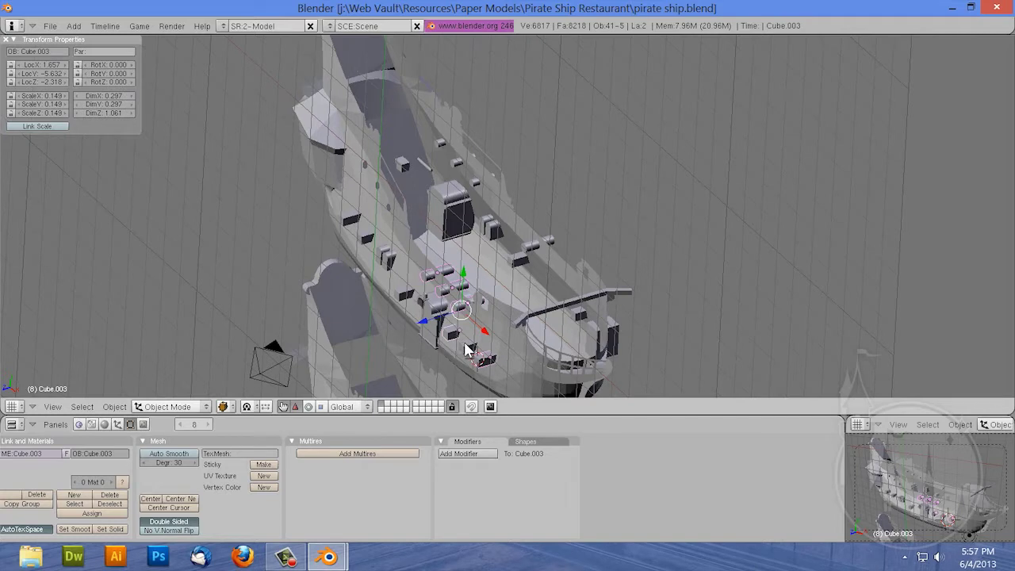
shift+right_click(470, 351)
shift+right_click(496, 330)
shift+right_click(331, 83)
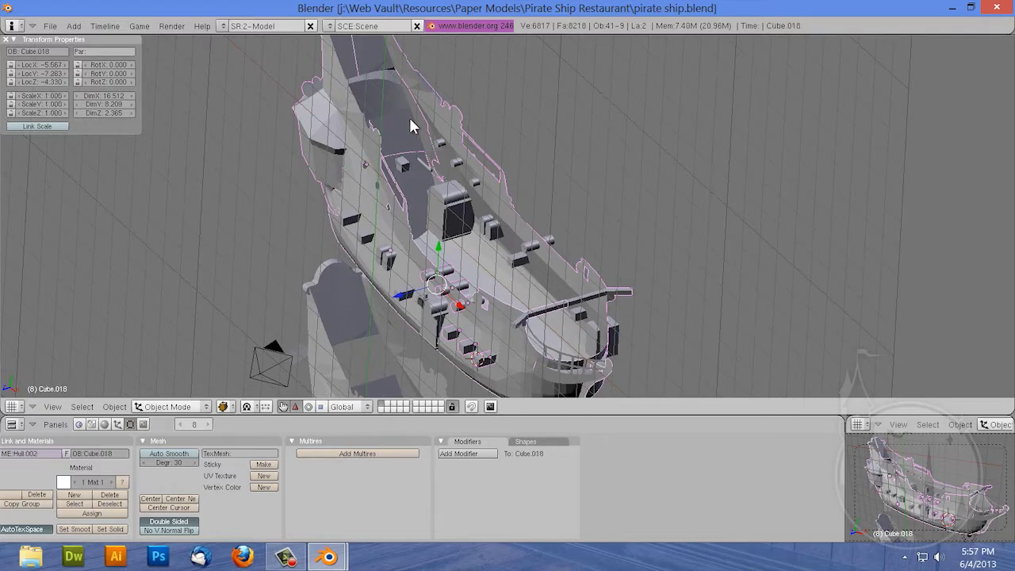
right_click(404, 224)
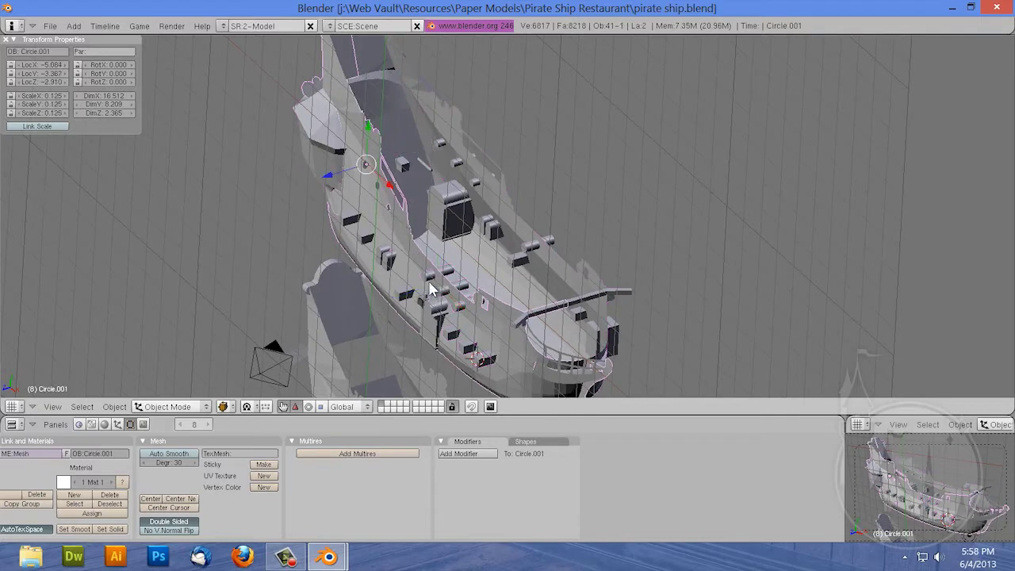
Step: From a new side angle, select three cannon cylinders together with the hull
middle_drag(431, 287, 594, 310)
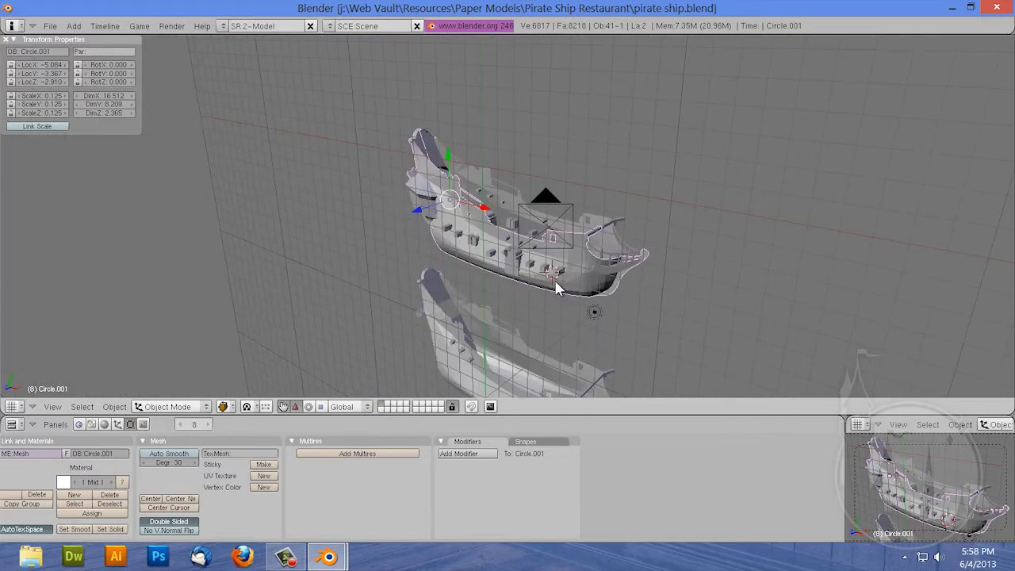
scroll(555, 293, up, 3)
key(KP_4)
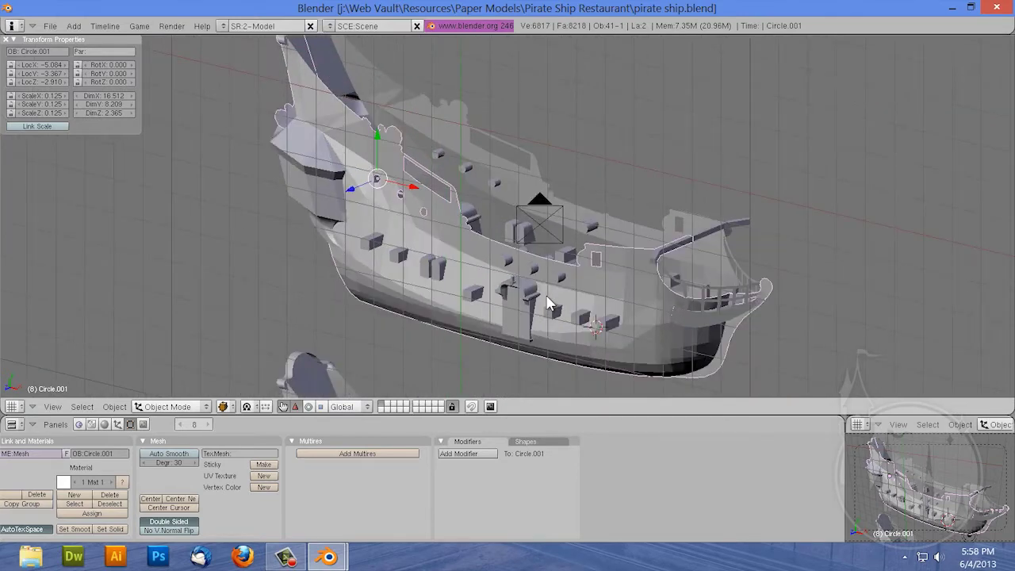
scroll(547, 303, up, 3)
right_click(513, 299)
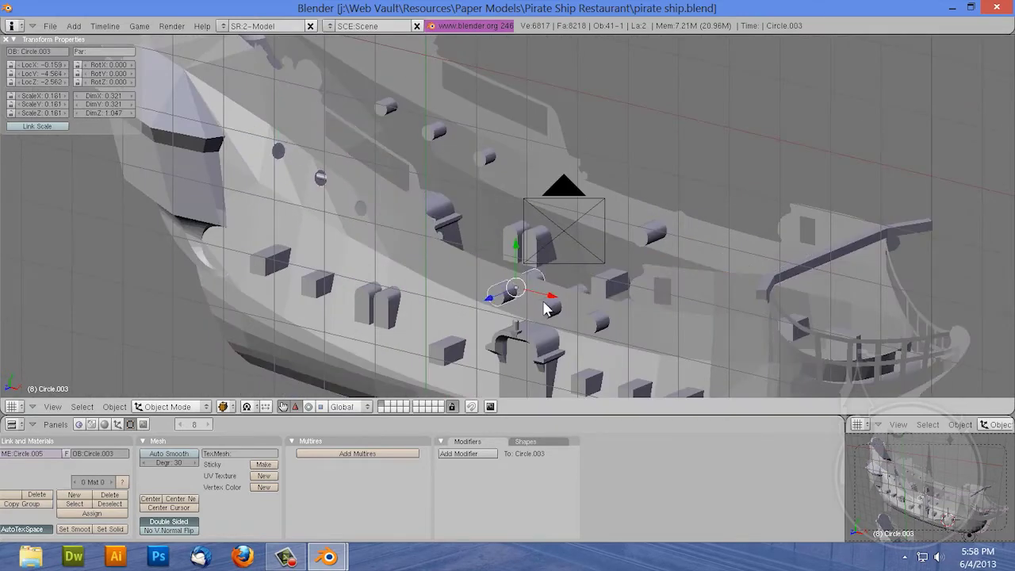
shift+right_click(553, 314)
shift+right_click(594, 321)
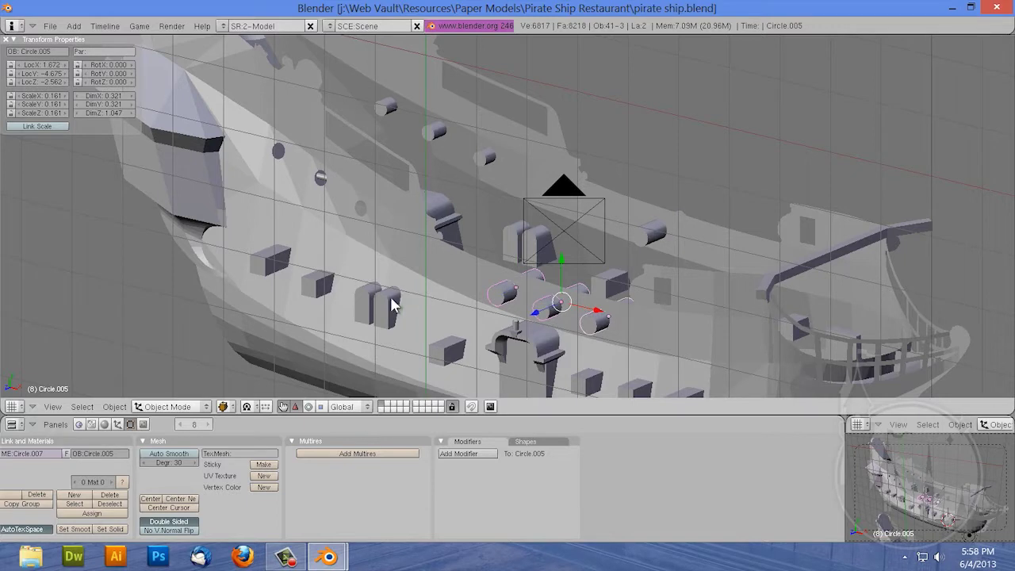
shift+right_click(349, 300)
Step: Reselect only the gunport boxes and cannon cylinders along the side and request a join (Ctrl+J)
right_click(369, 295)
right_click(369, 298)
shift+right_click(267, 262)
shift+right_click(325, 282)
shift+right_click(453, 353)
shift+right_click(555, 315)
shift+right_click(596, 326)
shift+right_click(509, 296)
shift+right_click(588, 382)
shift+right_click(641, 389)
scroll(658, 388, down, 1)
scroll(647, 369, down, 1)
shift+right_click(642, 361)
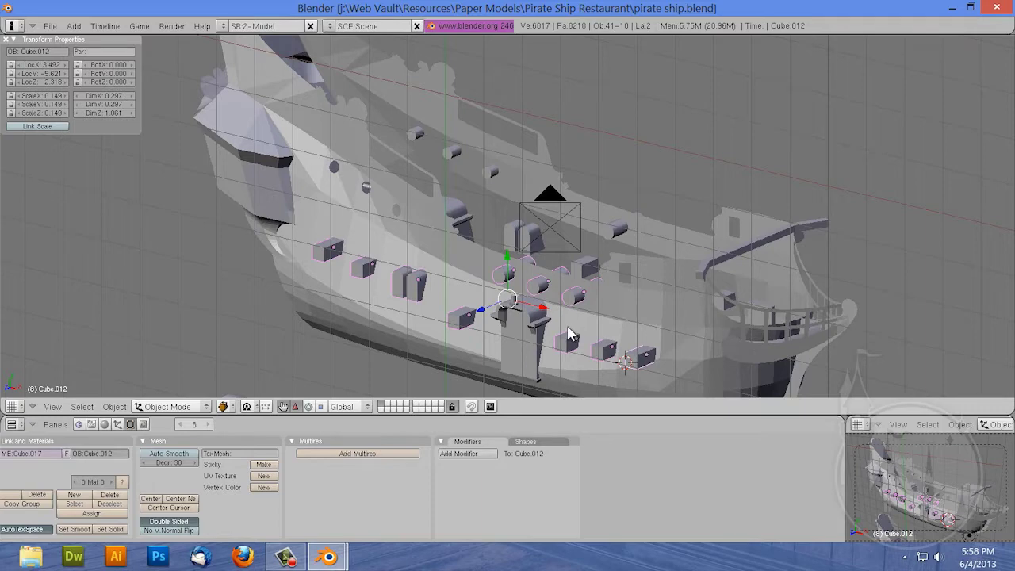
key(ctrl+j)
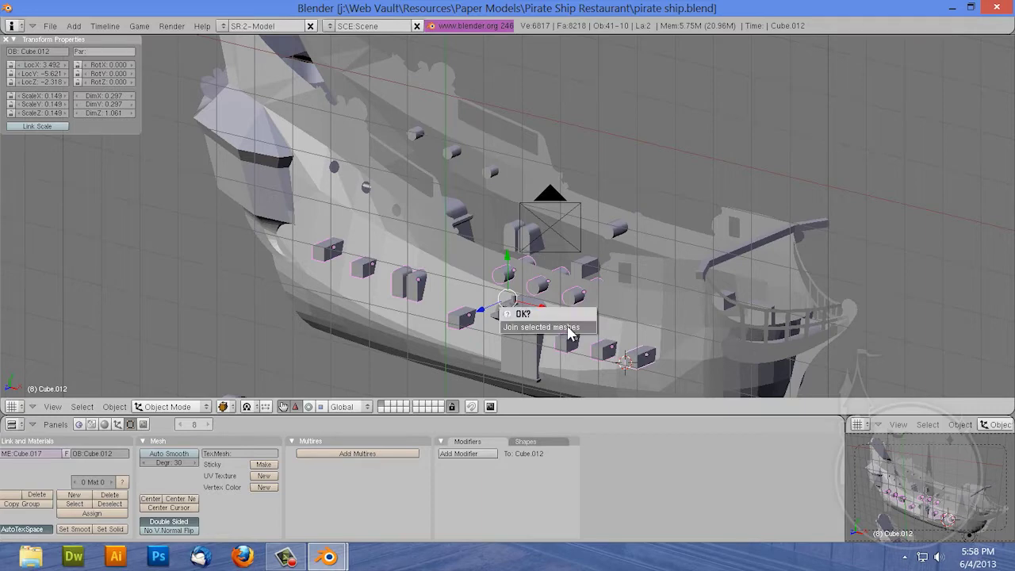
Step: Join the cannon and gunport pieces and recalculate all their normals to face outward
click(568, 333)
key(Tab)
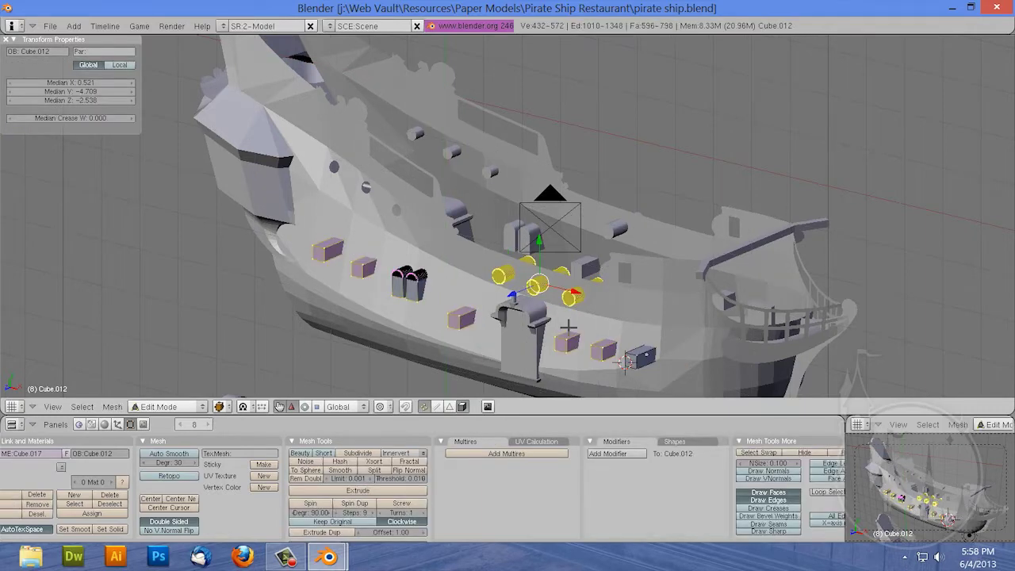
key(a)
key(a)
key(ctrl+n)
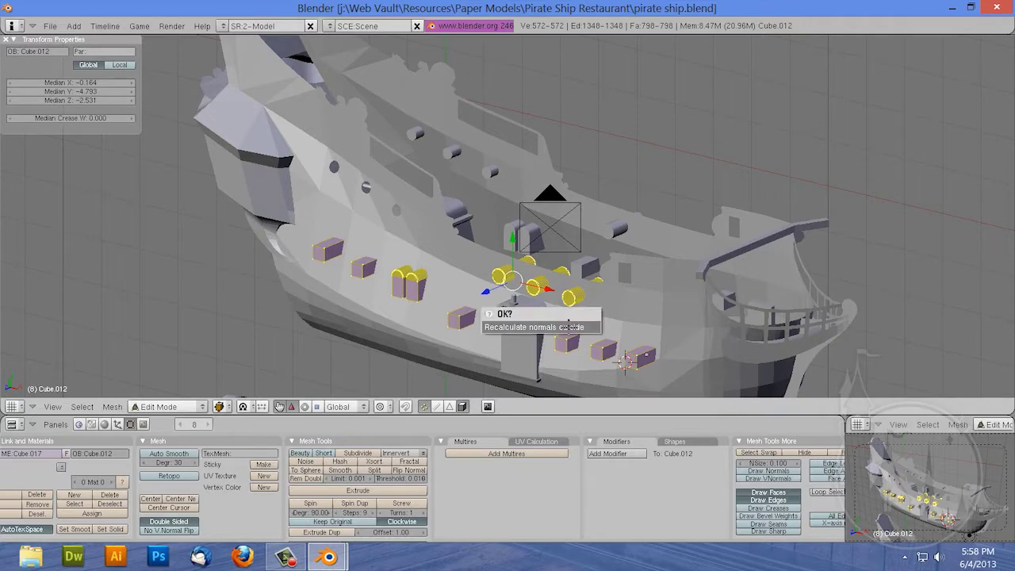
click(567, 321)
key(Tab)
Step: Select the joined cannon pieces plus the hull, with the hull as the active object
right_click(607, 317)
right_click(579, 301)
shift+right_click(579, 301)
right_click(583, 295)
right_click(647, 281)
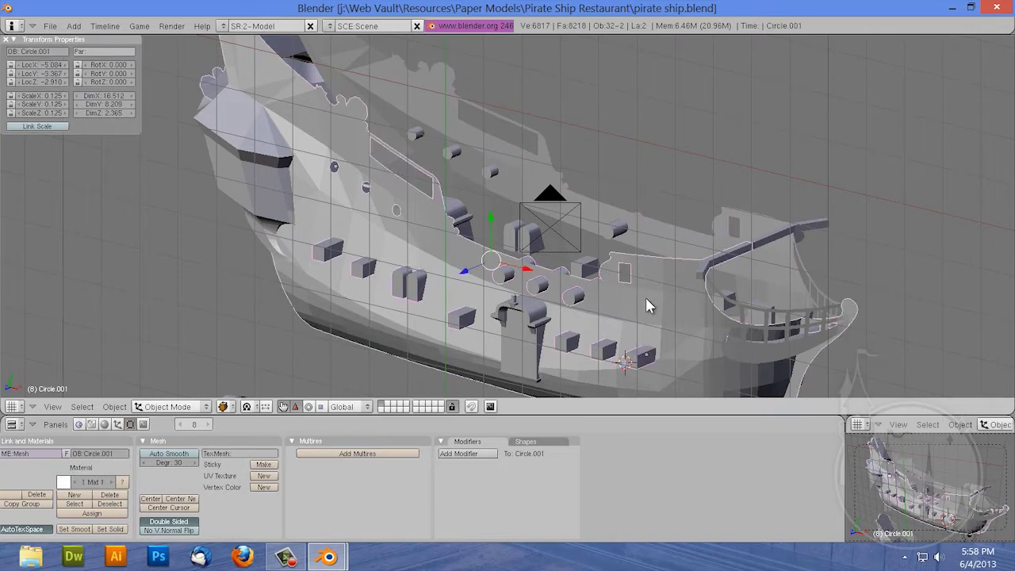
Step: Apply a Difference boolean to the hull, then move the original hull 10 units along Y
key(w)
click(646, 297)
scroll(623, 295, down, 5)
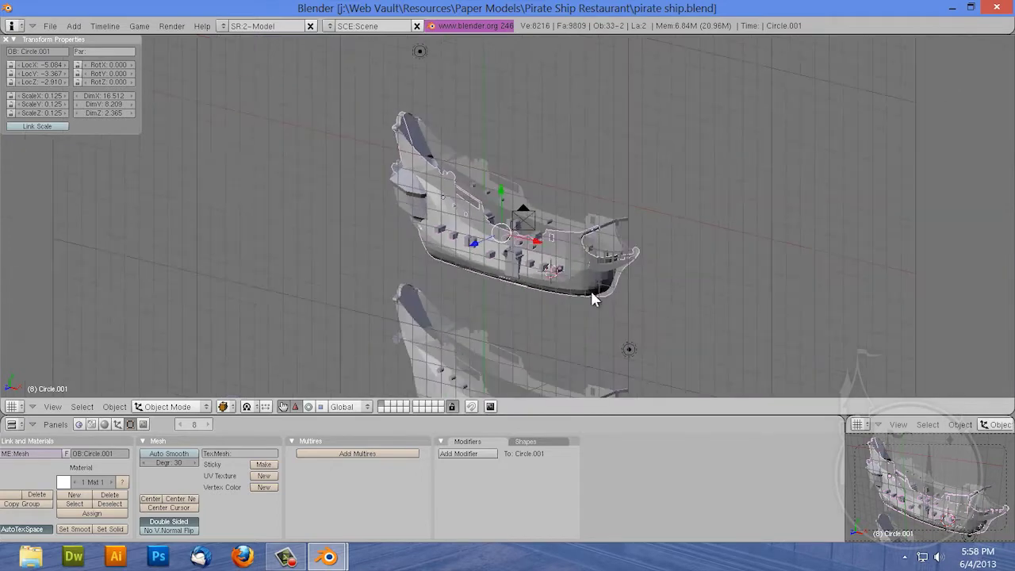
text(gy10)
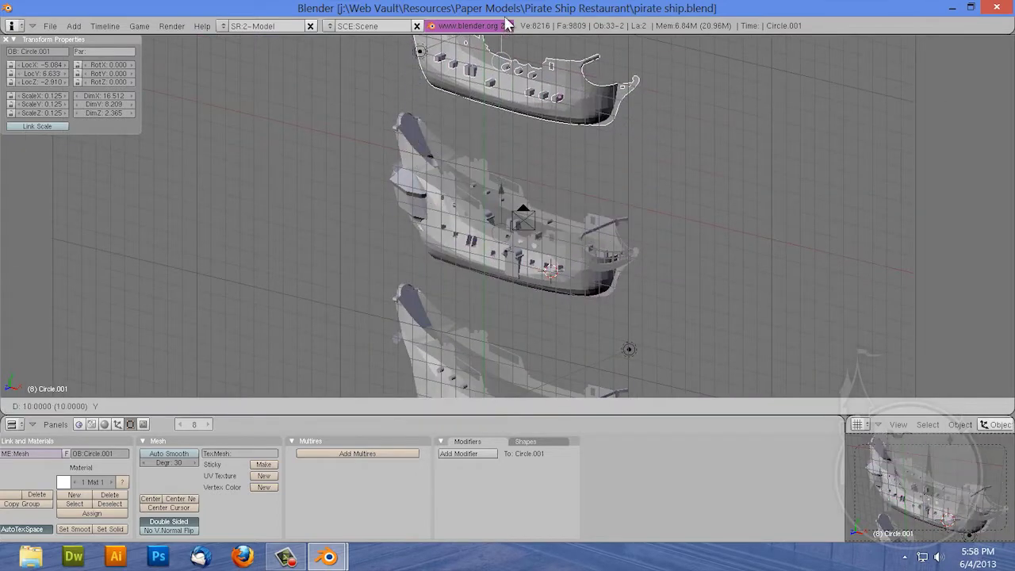
key(Return)
scroll(527, 272, up, 5)
scroll(475, 290, up, 4)
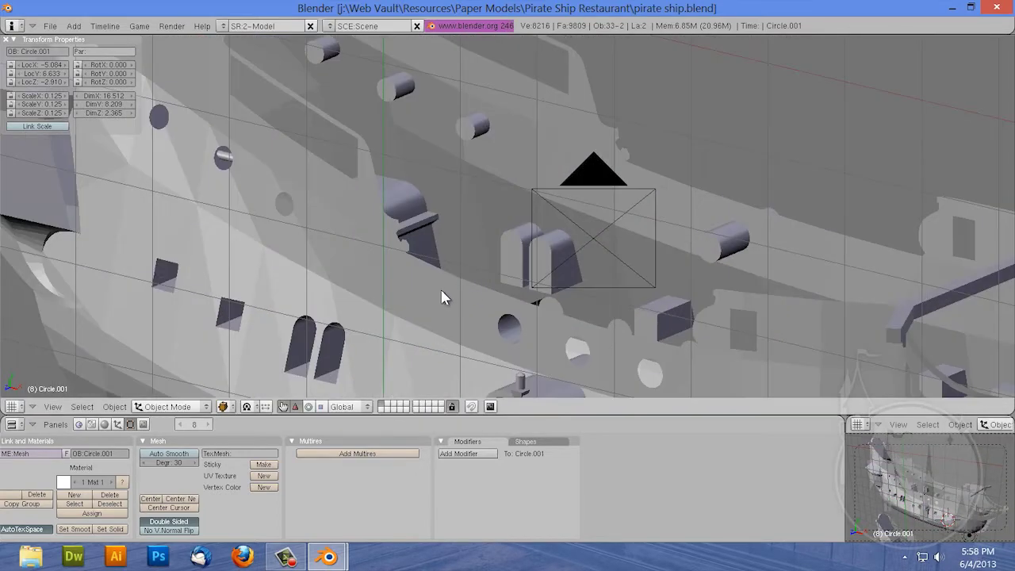
scroll(444, 290, down, 3)
Step: Inspect both hulls, centring the view on the original top hull, then the lower cut hull
mouse_move(464, 278)
middle_down()
mouse_move(642, 214)
mouse_move(634, 151)
mouse_move(544, 263)
mouse_move(499, 278)
mouse_move(458, 261)
middle_up()
right_click(457, 261)
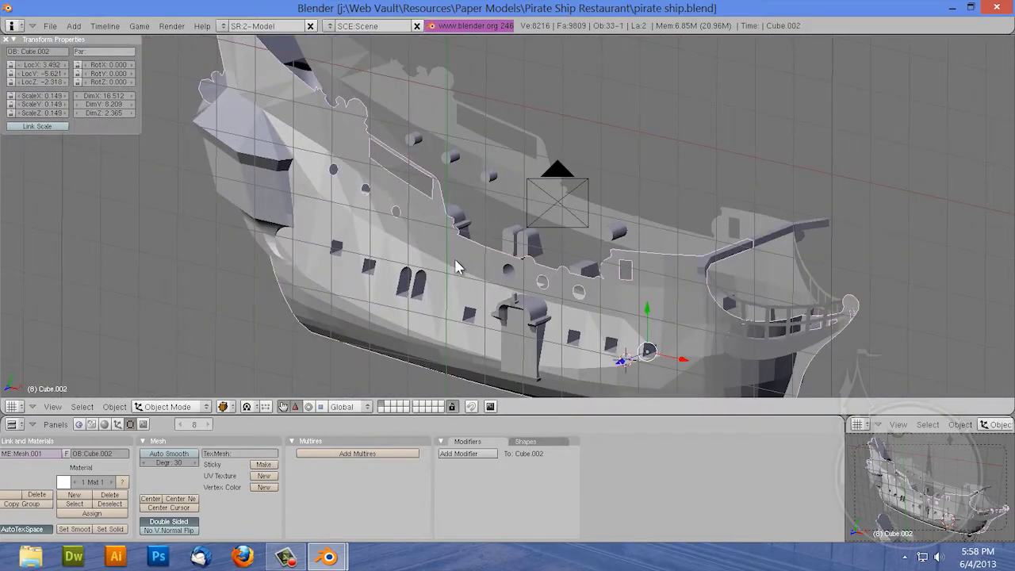
scroll(476, 234, down, 3)
scroll(504, 158, down, 5)
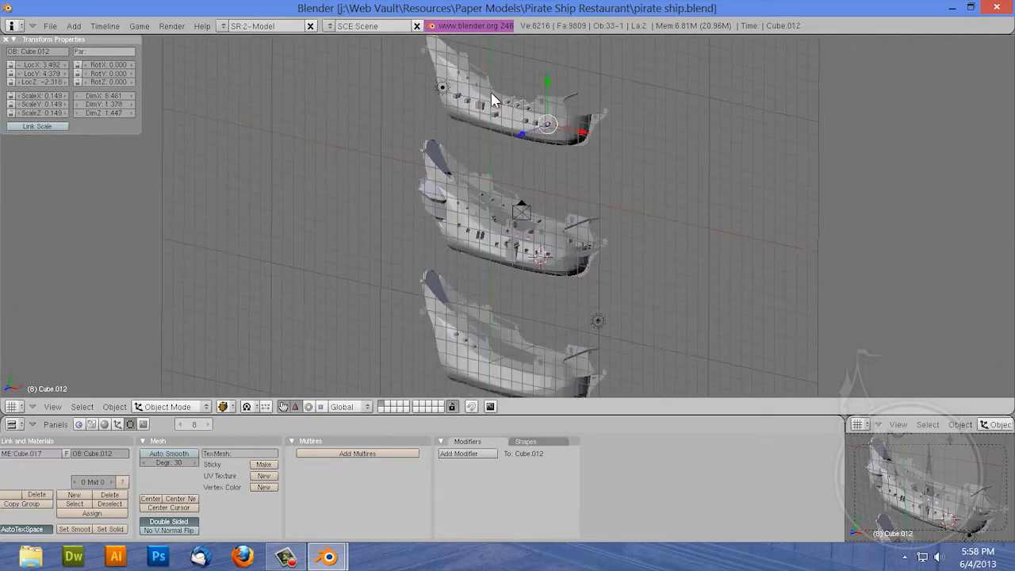
right_click(486, 92)
key(KP_Decimal)
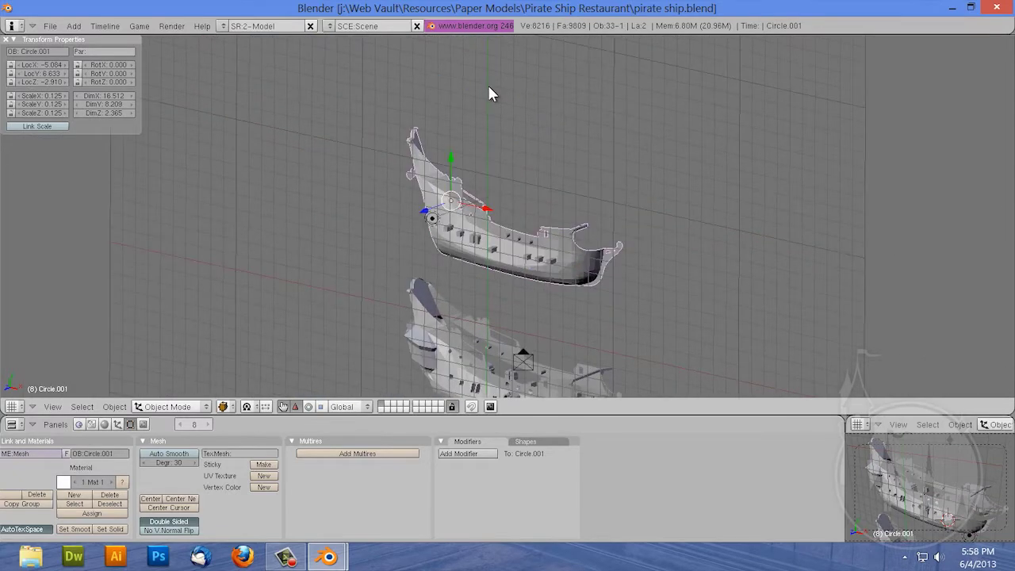
scroll(499, 317, down, 3)
right_click(474, 359)
key(KP_Decimal)
Step: Orbit around the lower boolean hull and enter Edit Mode on its mesh
scroll(509, 273, up, 5)
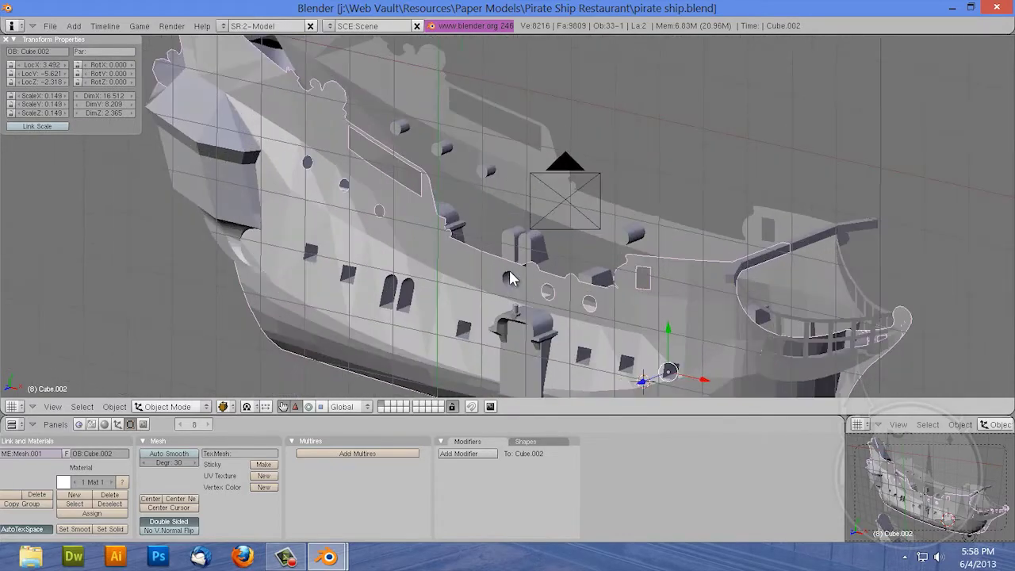
scroll(476, 262, up, 3)
scroll(432, 246, up, 2)
scroll(432, 243, down, 3)
mouse_move(448, 237)
middle_down()
mouse_move(385, 254)
mouse_move(531, 252)
mouse_move(336, 257)
middle_up()
key(Tab)
mouse_move(509, 280)
middle_down()
mouse_move(426, 325)
mouse_move(437, 290)
mouse_move(472, 293)
mouse_move(448, 295)
middle_up()
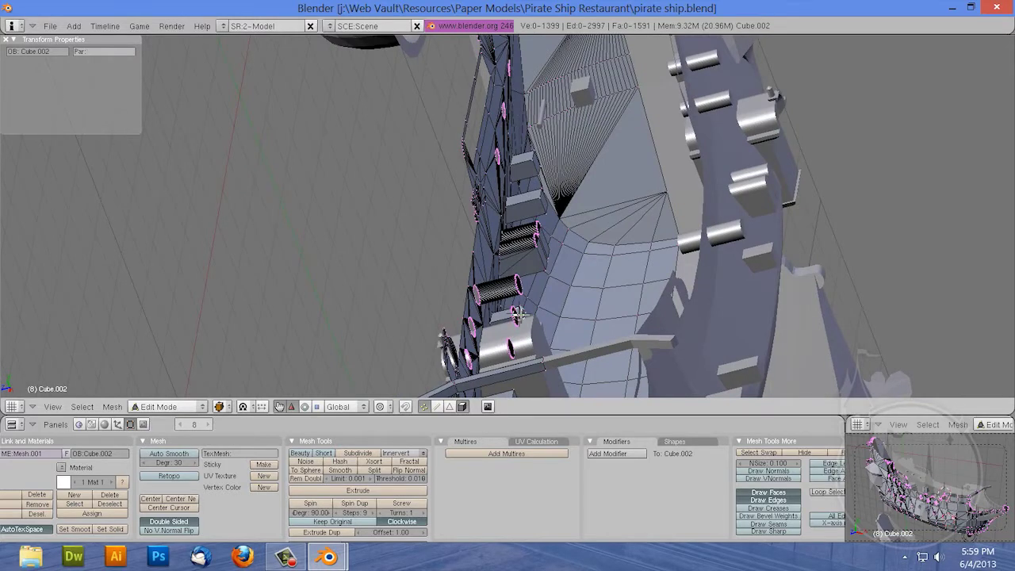
Step: In wireframe view, reposition a ring of vertices at one cannon hole
scroll(517, 315, up, 4)
key(a)
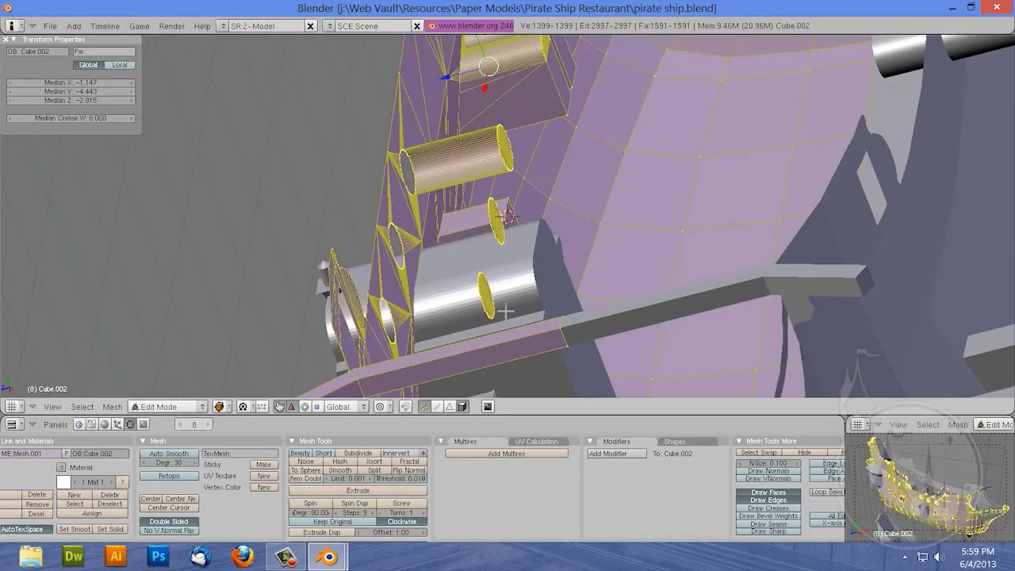
key(a)
key(z)
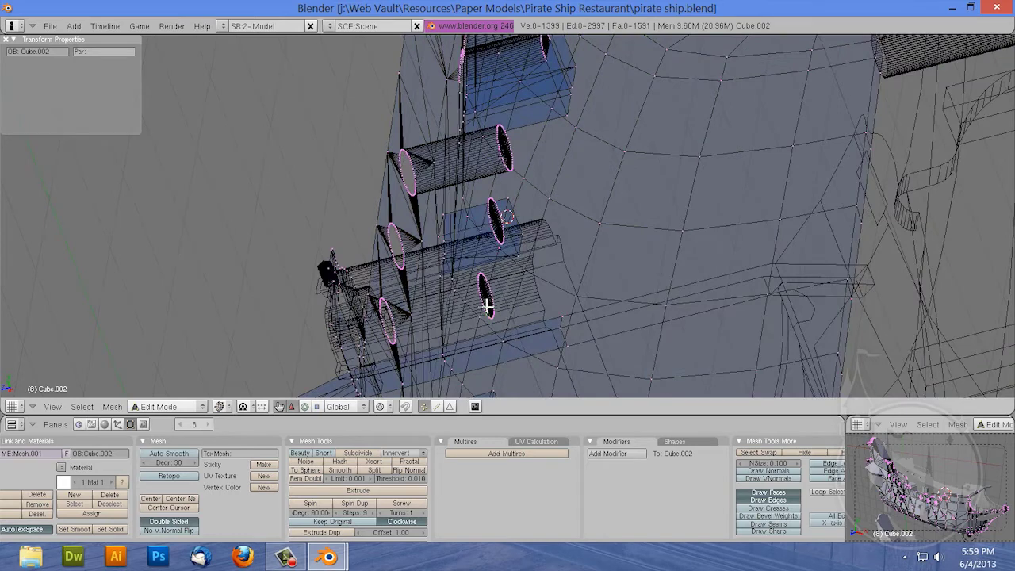
right_click(483, 283)
key(g)
click(512, 276)
Step: Brush-select and delete the leftover upper vertices of that ring
scroll(521, 249, up, 4)
scroll(521, 251, up, 1)
key(b)
key(b)
mouse_move(449, 158)
mouse_down()
mouse_move(479, 317)
mouse_move(490, 305)
mouse_move(466, 168)
mouse_move(474, 261)
mouse_up()
key(x)
click(484, 245)
Step: Delete the stray vertices along the cylinder end rim
scroll(504, 124, down, 4)
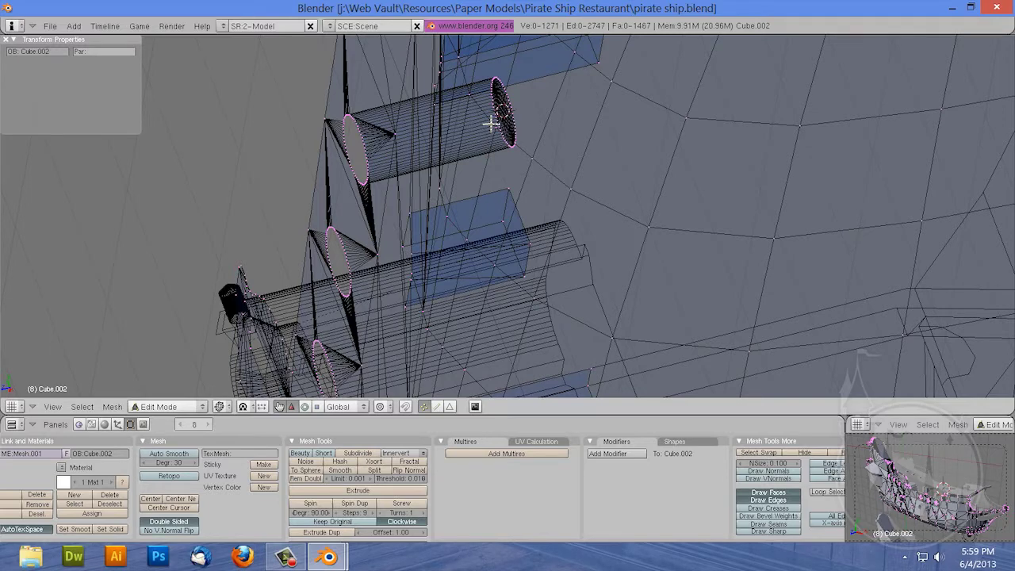
shift+middle_drag(494, 118, 508, 237)
scroll(508, 237, up, 4)
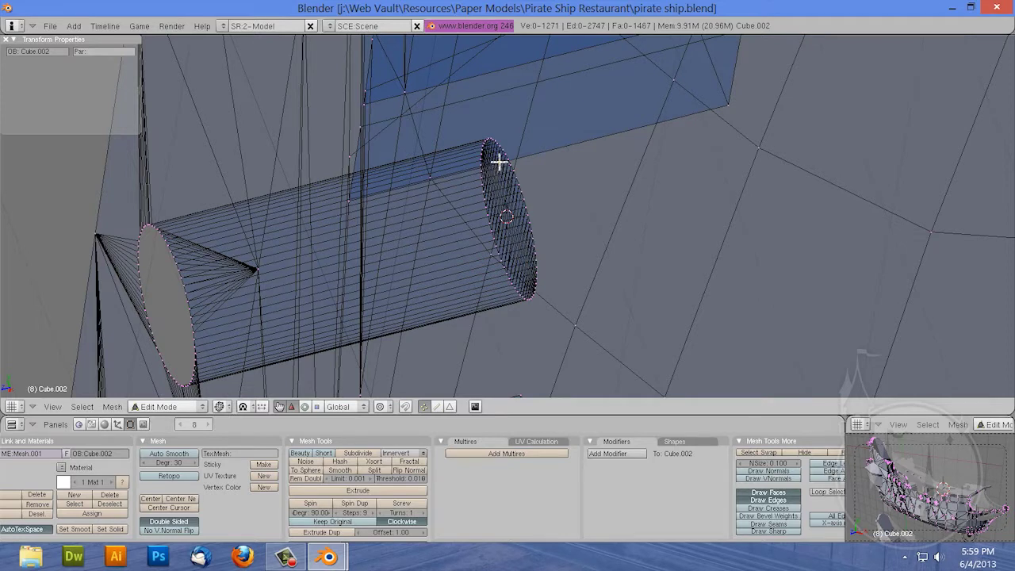
key(b)
key(b)
drag(496, 141, 530, 290)
key(Escape)
key(x)
click(539, 286)
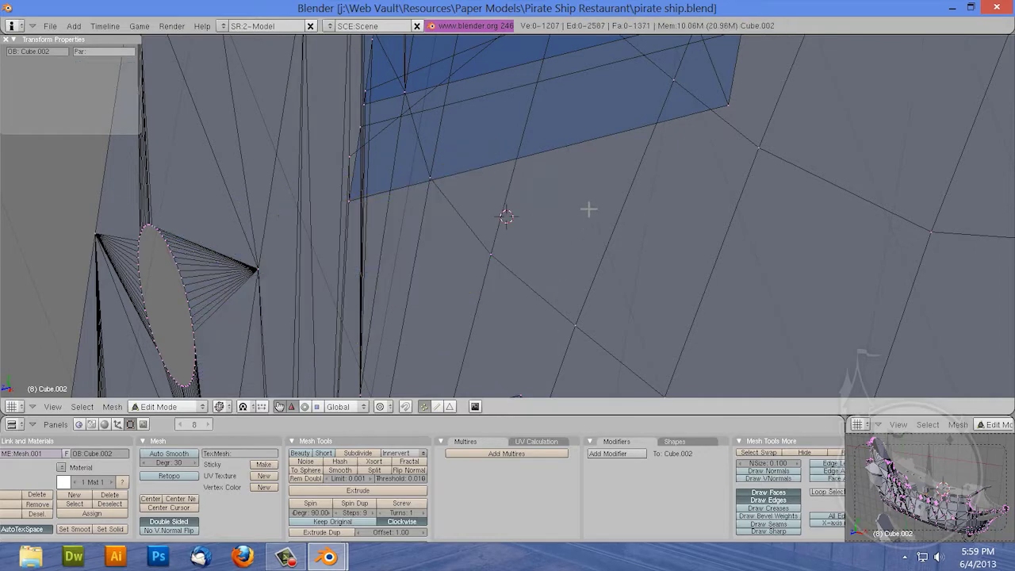
Step: Select the stray faces scattered on the hull and delete them
middle_drag(589, 208, 577, 123)
mouse_move(537, 230)
middle_down()
mouse_move(517, 270)
mouse_move(483, 293)
mouse_move(449, 343)
mouse_move(488, 350)
middle_up()
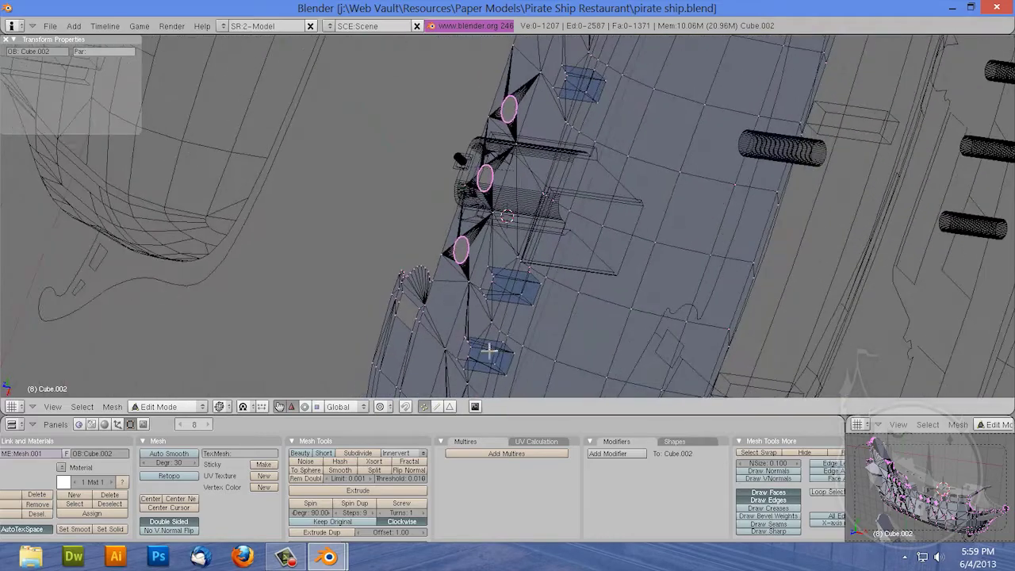
right_click(499, 345)
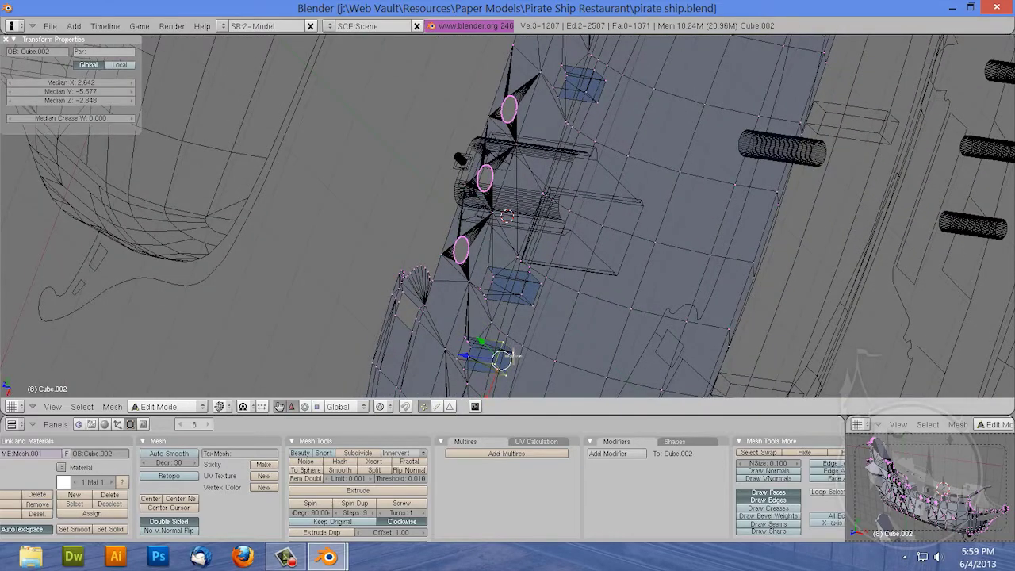
shift+right_click(535, 291)
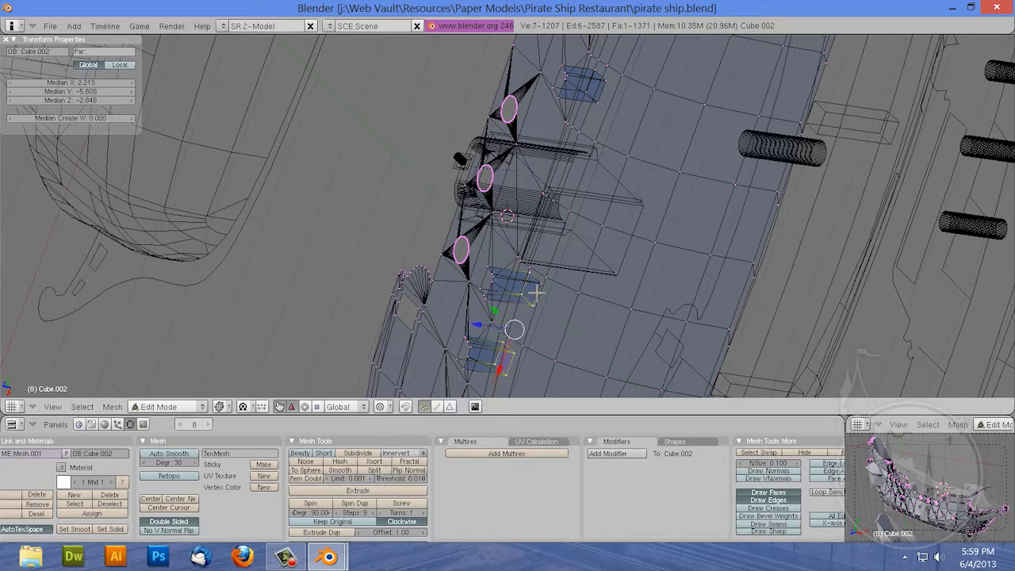
shift+right_click(537, 290)
shift+right_click(593, 85)
key(x)
click(628, 119)
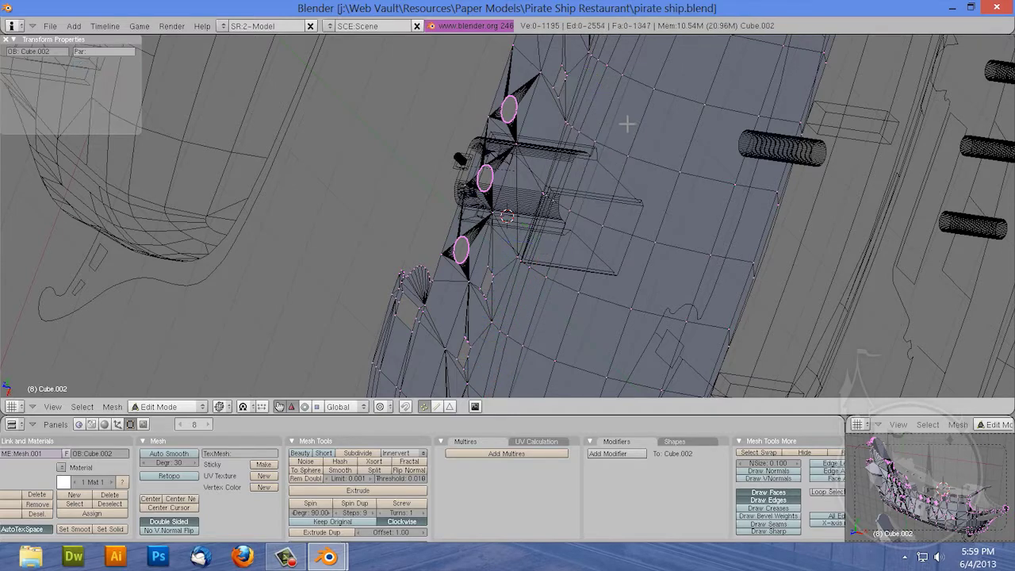
Step: Select the stray vertices at the box corner and along the cylinder end and box top
mouse_move(580, 156)
middle_down()
mouse_move(594, 68)
mouse_move(586, 77)
middle_up()
mouse_move(588, 126)
middle_down()
mouse_move(608, 100)
mouse_move(567, 163)
middle_up()
scroll(567, 162, up, 2)
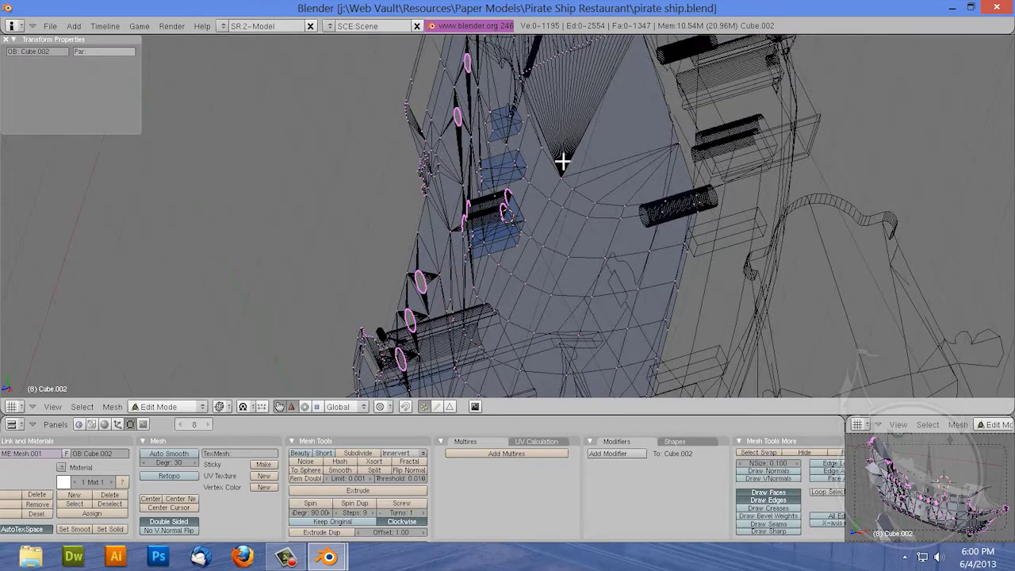
scroll(562, 161, up, 3)
middle_drag(554, 183, 548, 206)
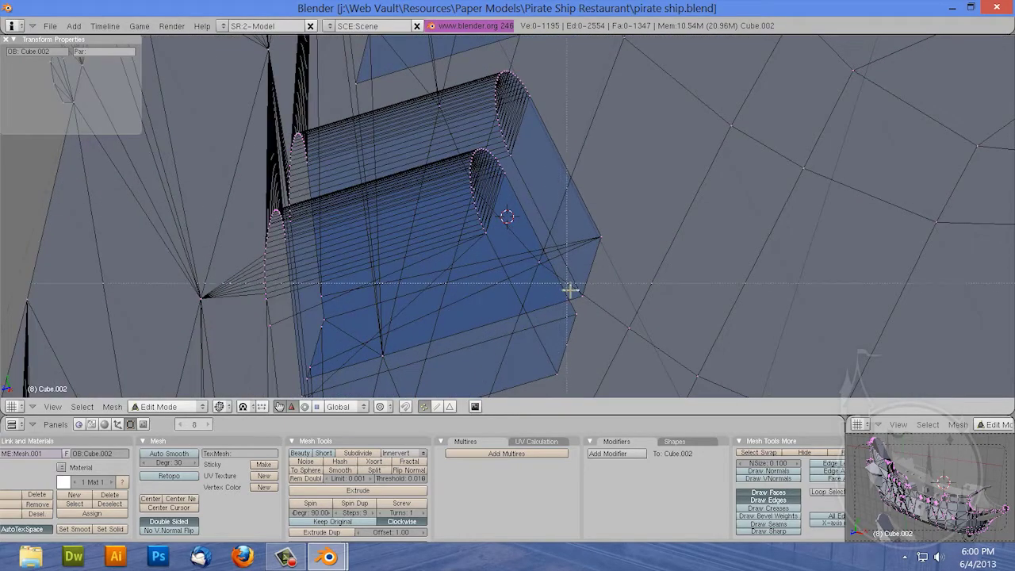
key(b)
drag(573, 308, 588, 333)
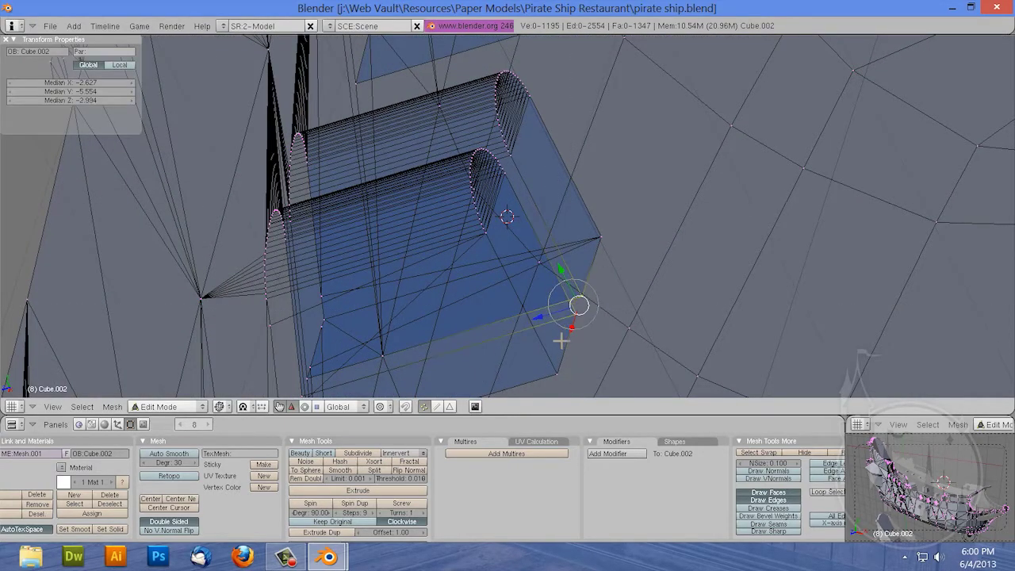
key(c)
mouse_move(519, 87)
mouse_down()
mouse_move(510, 127)
mouse_move(487, 159)
mouse_move(497, 146)
mouse_up()
Step: Adjust the selection around the box's top corner and delete the four stray vertices
scroll(498, 146, down, 1)
scroll(476, 179, down, 1)
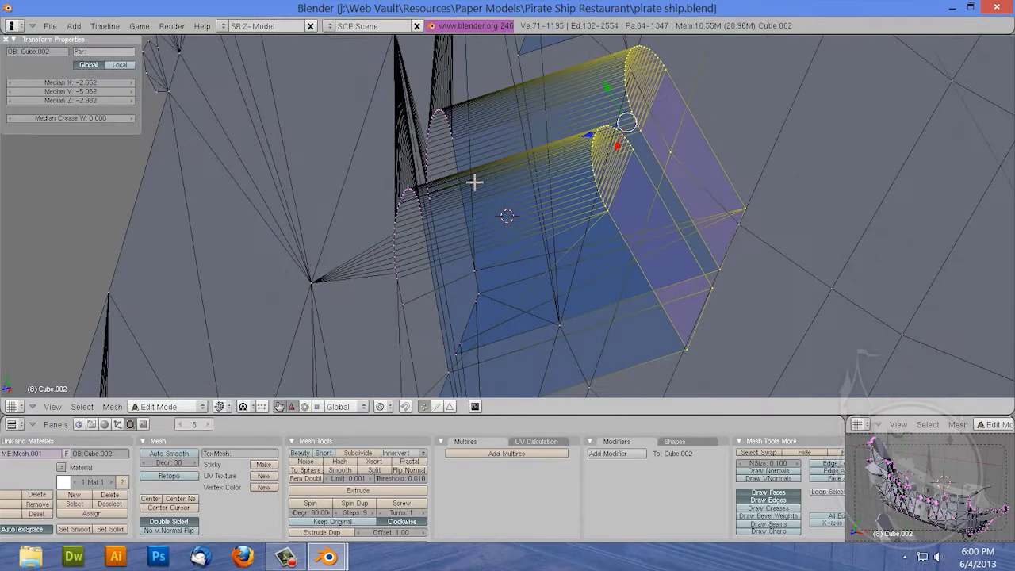
scroll(476, 179, down, 2)
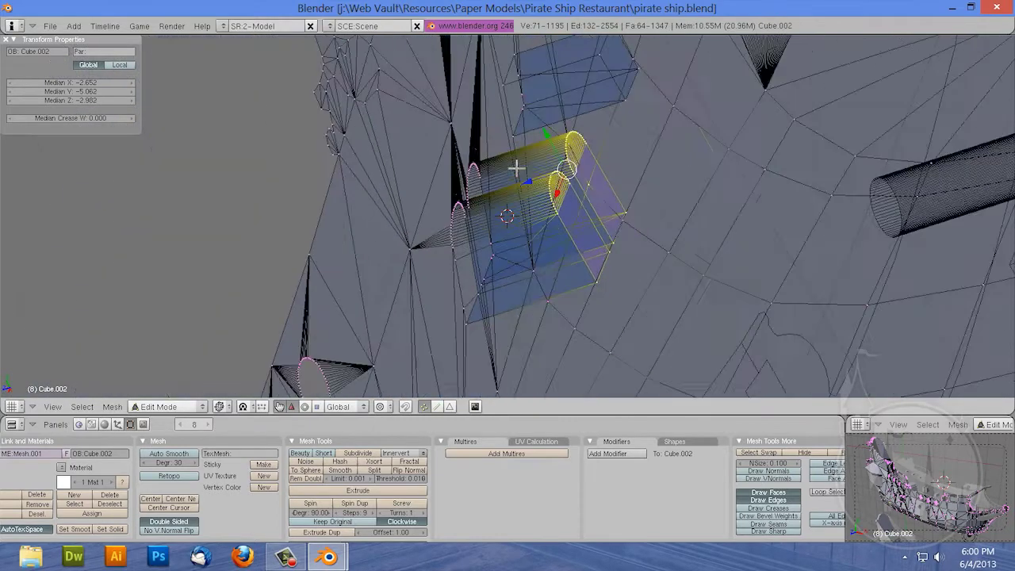
shift+right_click(589, 186)
middle_drag(600, 94, 601, 92)
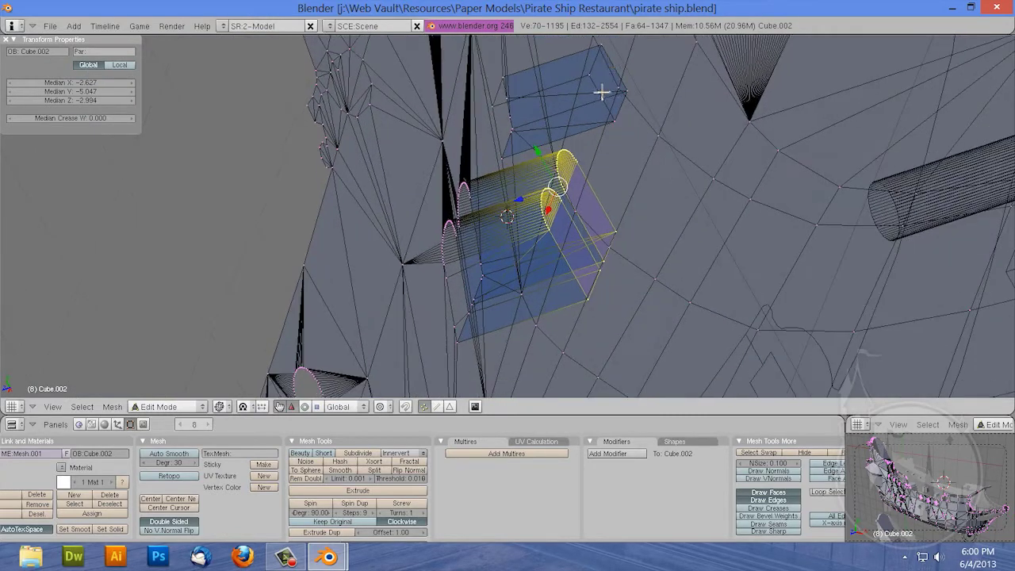
shift+right_click(605, 55)
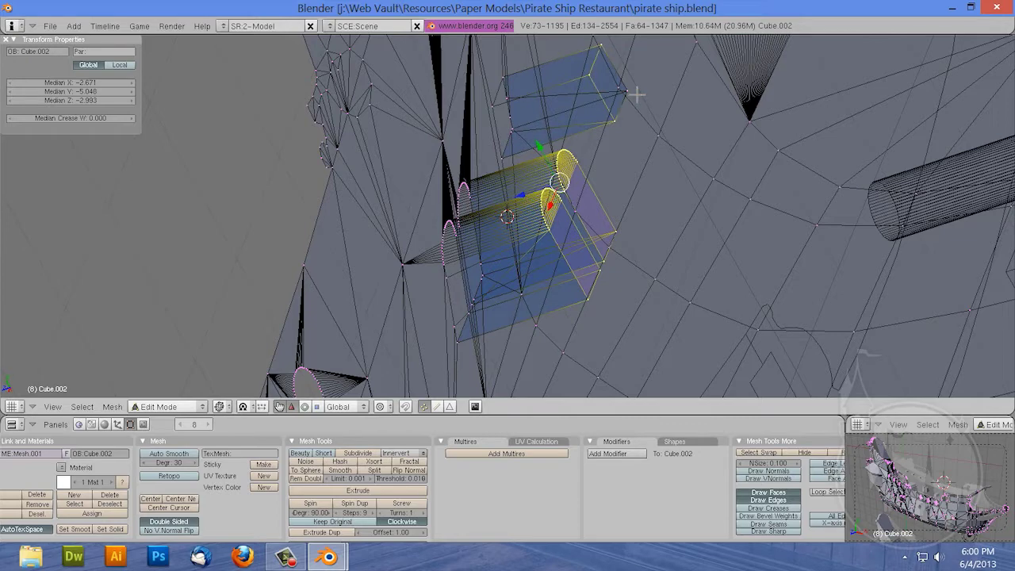
click(602, 94)
middle_drag(639, 95, 626, 96)
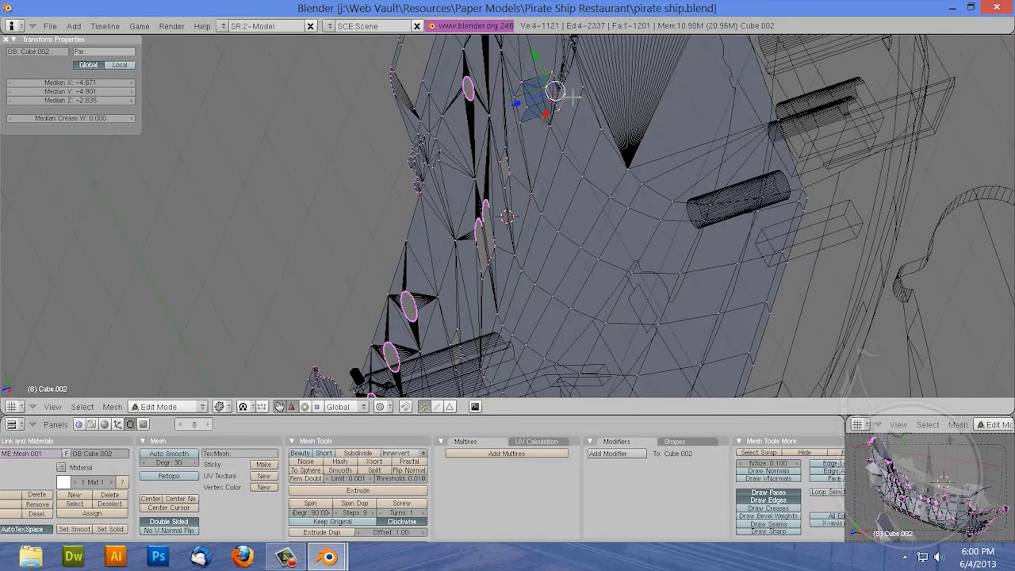
click(573, 96)
Step: Return to solid shading and Object Mode and orbit around the whole ship
middle_drag(573, 98, 549, 134)
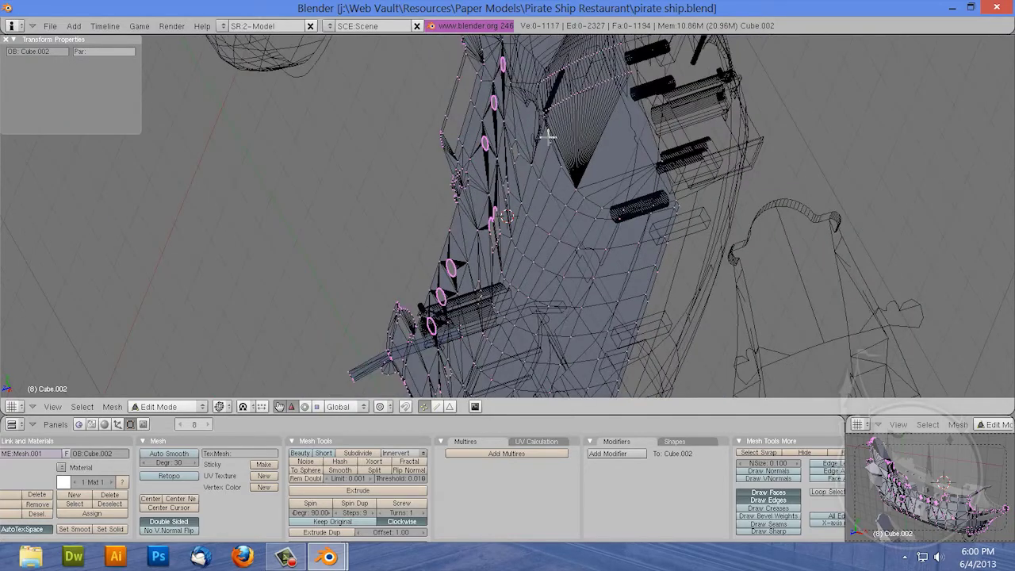
middle_drag(514, 204, 697, 165)
key(z)
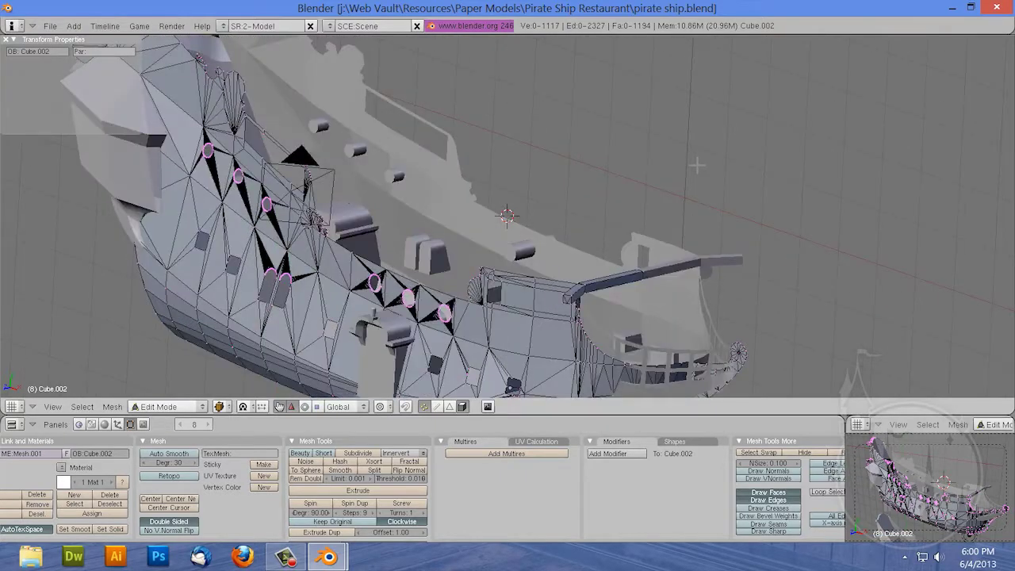
key(Tab)
scroll(666, 173, down, 3)
mouse_move(657, 181)
middle_down()
mouse_move(579, 221)
mouse_move(512, 293)
mouse_move(562, 310)
mouse_move(552, 288)
mouse_move(560, 224)
mouse_move(634, 245)
mouse_move(354, 329)
mouse_move(238, 339)
middle_up()
scroll(238, 339, up, 1)
Step: Delete the last stray vertices in wireframe Edit Mode, then return to solid Object Mode
key(Tab)
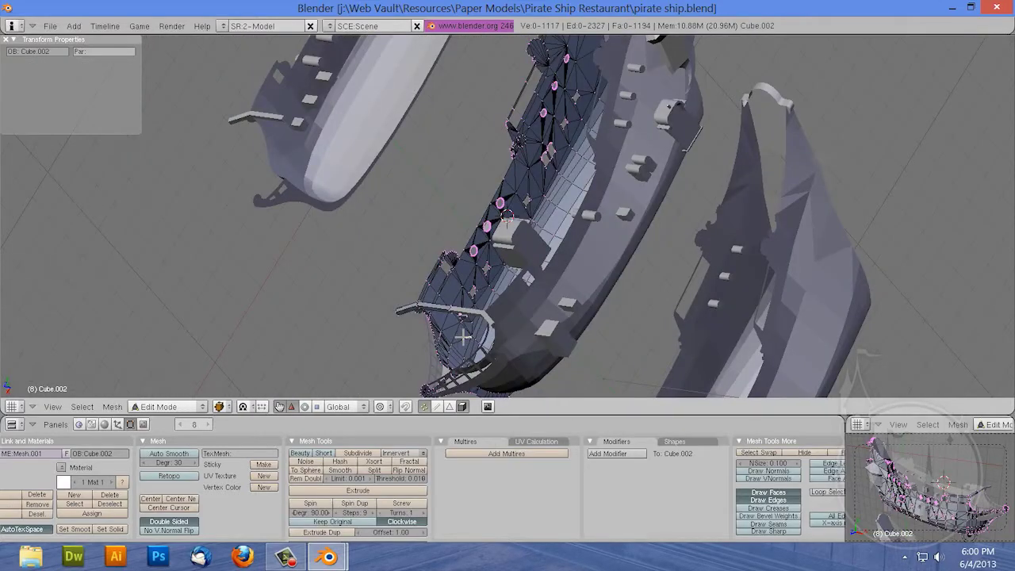
scroll(476, 286, up, 3)
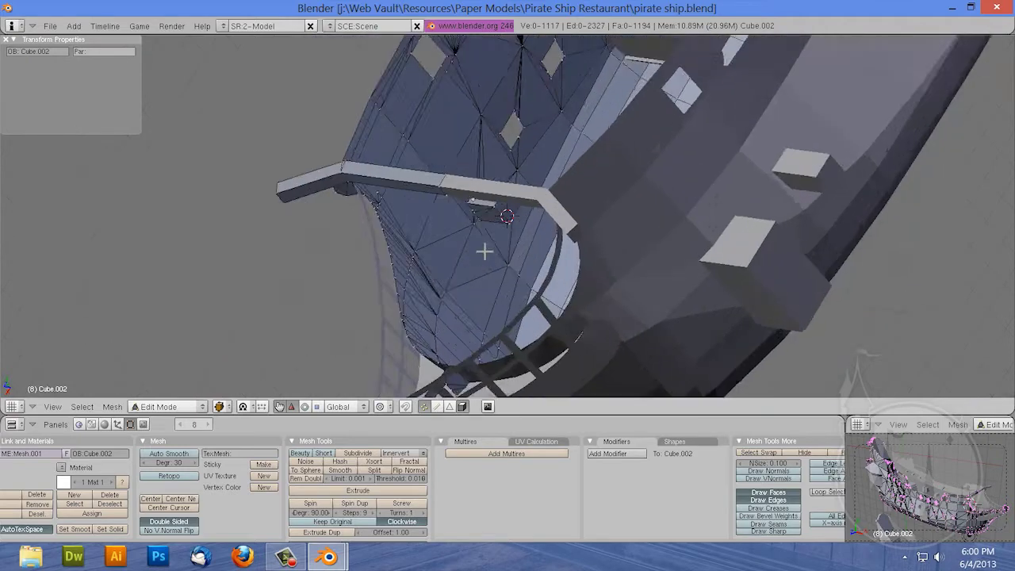
scroll(491, 238, up, 3)
key(z)
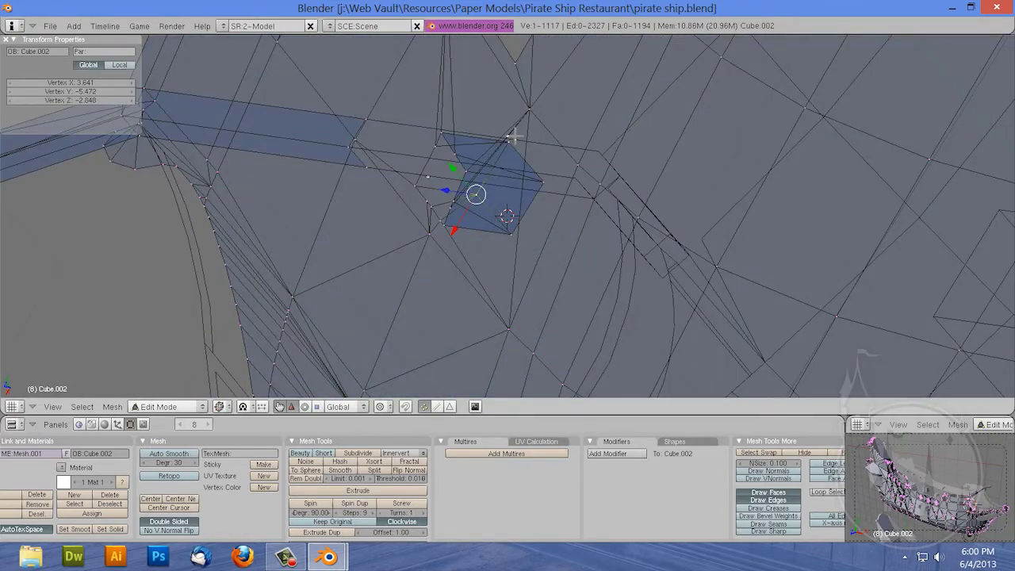
click(494, 229)
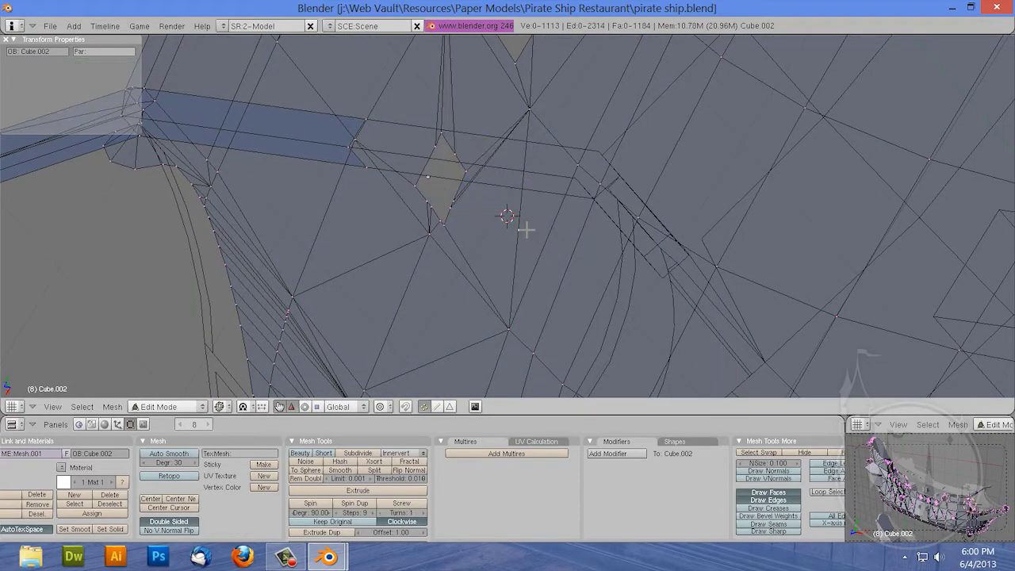
scroll(523, 228, down, 3)
scroll(512, 231, down, 3)
scroll(500, 239, down, 2)
key(z)
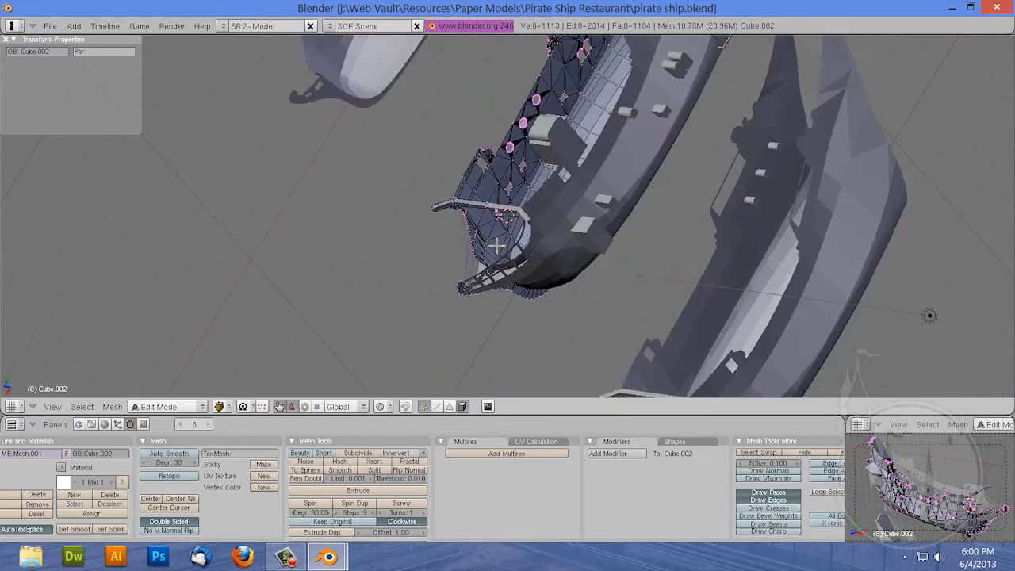
key(Tab)
mouse_move(490, 243)
middle_down()
mouse_move(723, 153)
mouse_move(458, 198)
middle_up()
mouse_move(309, 176)
middle_down()
mouse_move(291, 177)
mouse_move(394, 219)
mouse_move(484, 231)
mouse_move(386, 185)
mouse_move(412, 78)
mouse_move(370, 95)
mouse_move(365, 161)
mouse_move(410, 211)
mouse_move(471, 235)
mouse_move(379, 219)
mouse_move(325, 234)
mouse_move(402, 268)
mouse_move(419, 265)
mouse_move(369, 209)
mouse_move(332, 234)
mouse_move(343, 222)
mouse_move(317, 208)
middle_up()
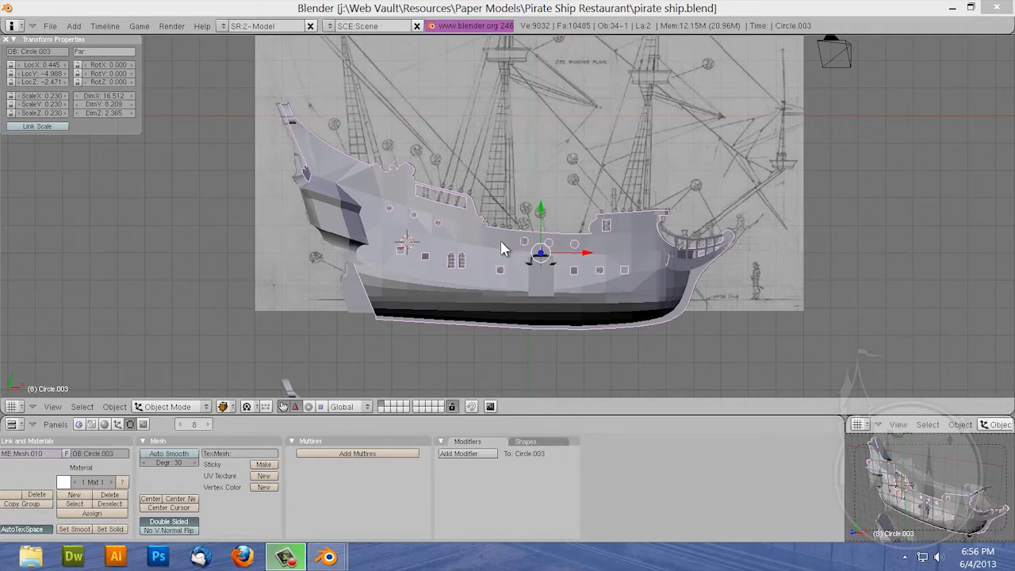
Step: Zoom and orbit the view to look down on the ship's deck at an angle
scroll(523, 242, up, 3)
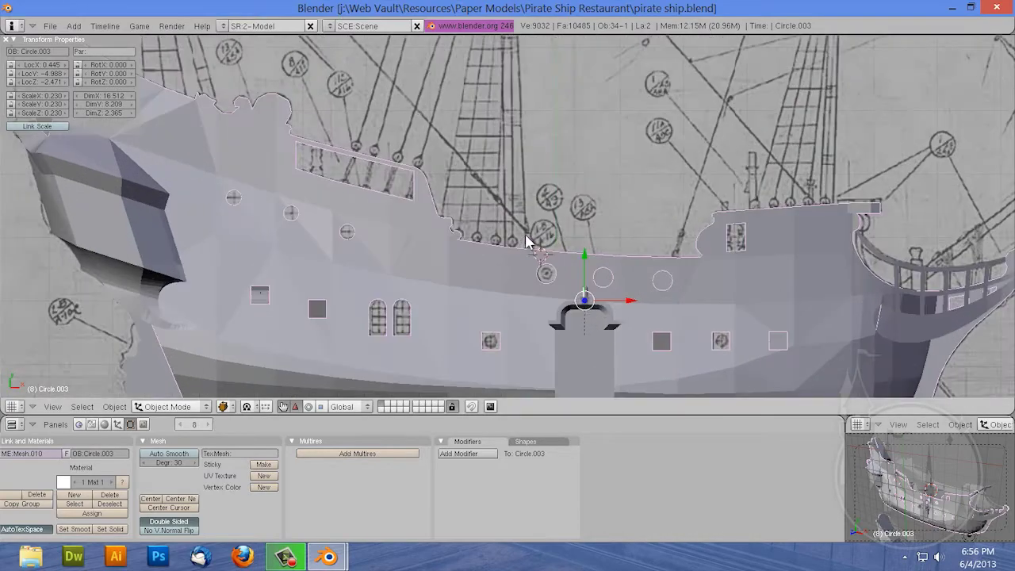
scroll(531, 250, down, 2)
scroll(521, 264, up, 2)
mouse_move(521, 265)
middle_down()
mouse_move(463, 317)
mouse_move(421, 320)
mouse_move(310, 281)
mouse_move(199, 283)
mouse_move(288, 329)
mouse_move(413, 328)
mouse_move(524, 347)
middle_up()
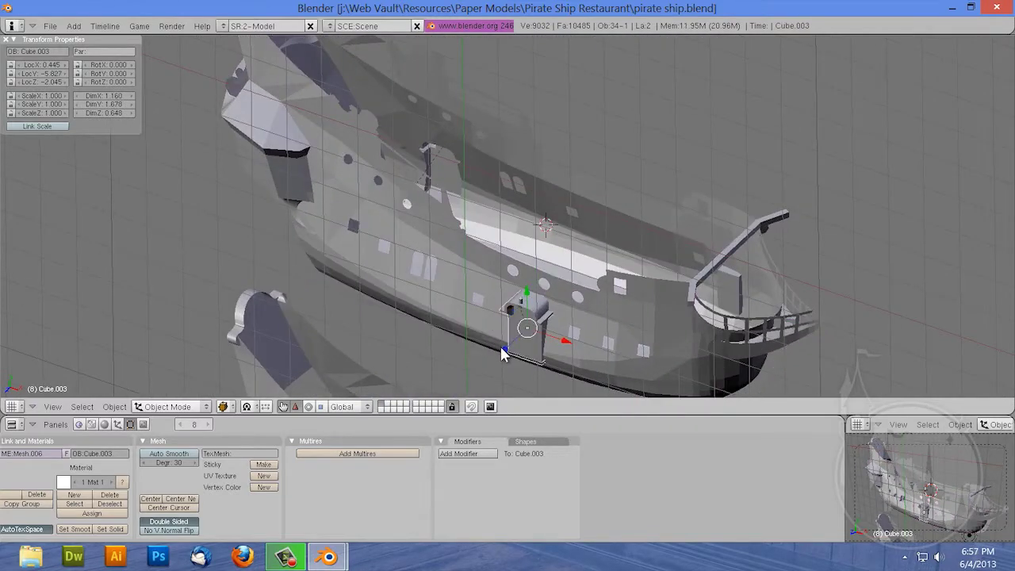
mouse_move(562, 359)
middle_down()
mouse_move(507, 225)
mouse_move(612, 238)
mouse_move(441, 328)
middle_up()
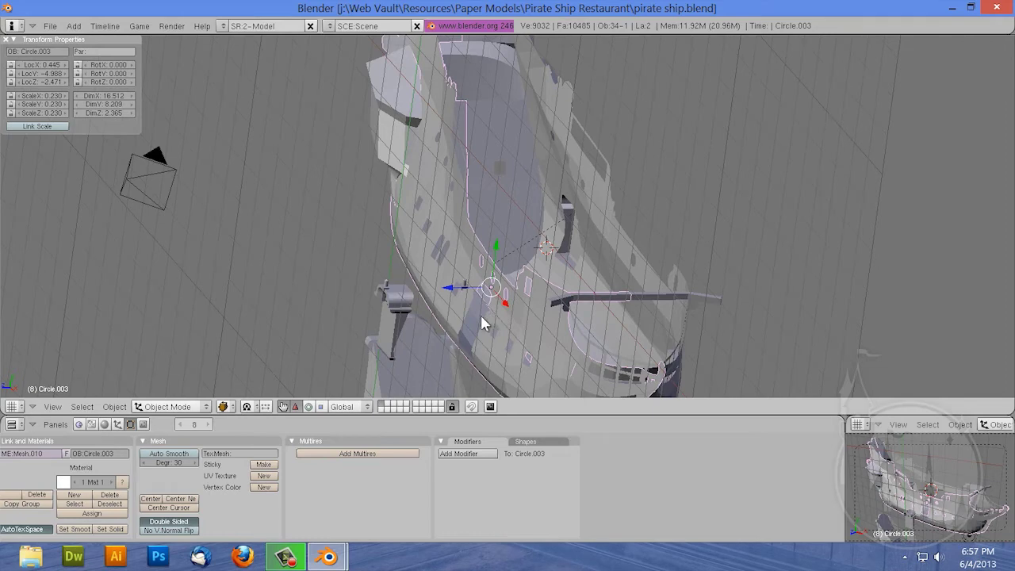
scroll(483, 323, down, 4)
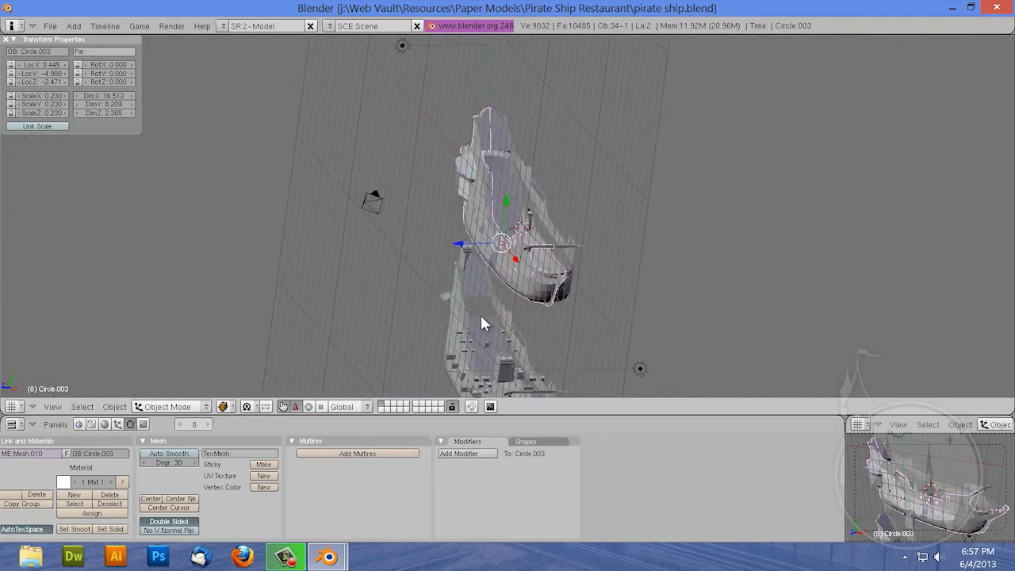
scroll(481, 315, up, 2)
scroll(499, 305, up, 3)
scroll(500, 317, up, 2)
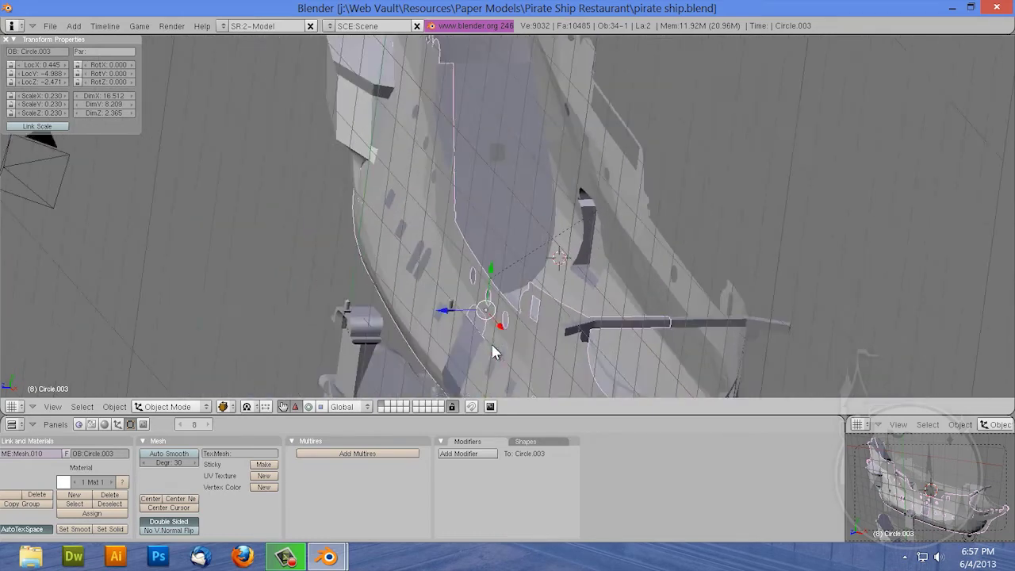
Step: Select the three extra side pieces including Cube.006 and erase them, leaving 31 objects
key(Tab)
key(Tab)
key(KP_7)
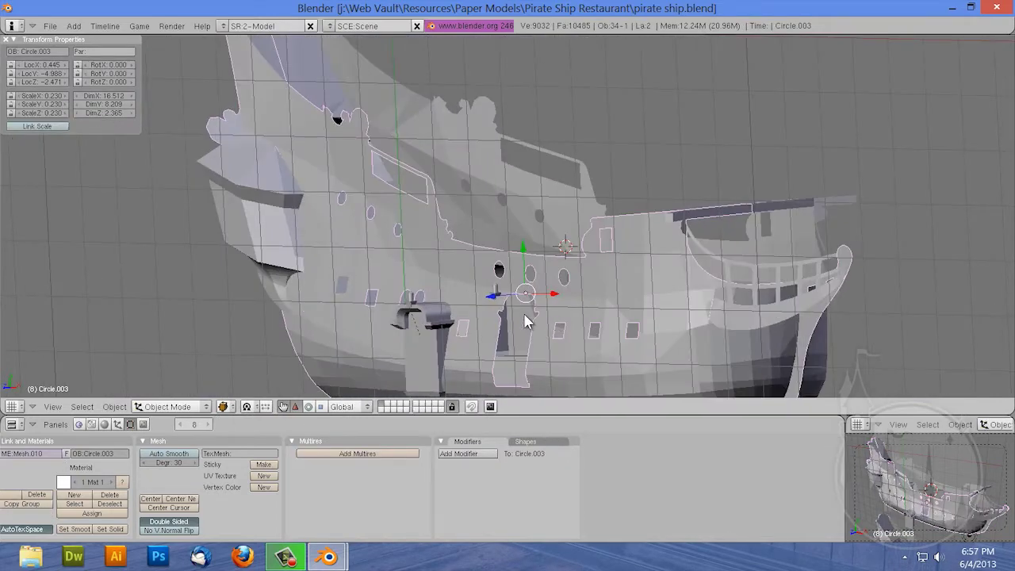
key(KP_Decimal)
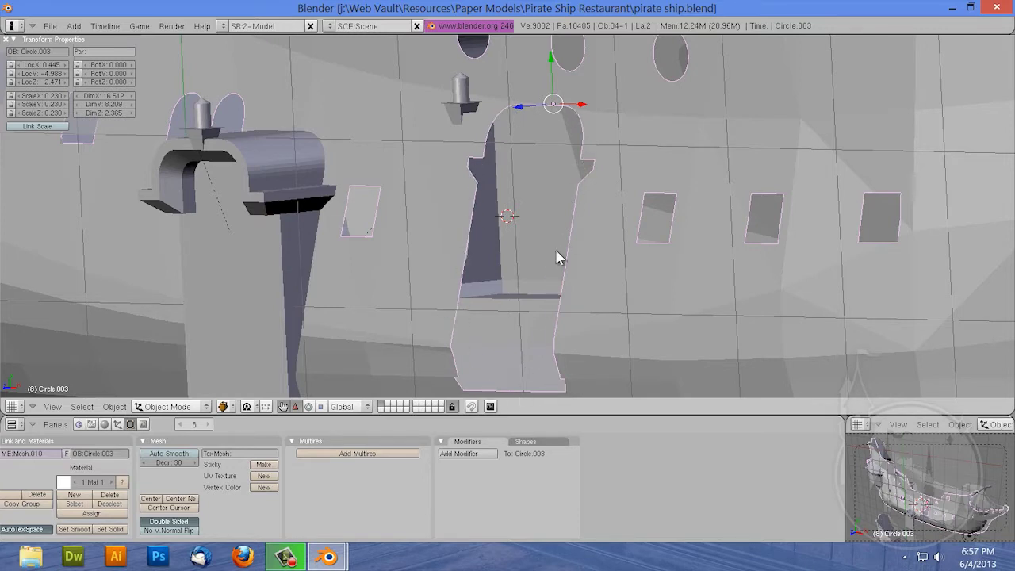
scroll(557, 138, down, 3)
right_click(380, 194)
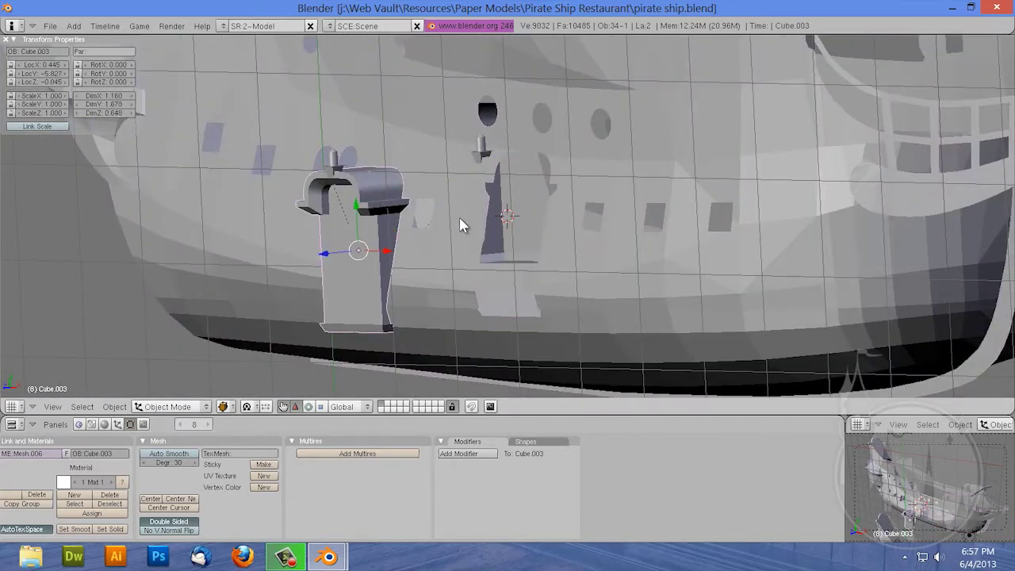
scroll(458, 222, down, 2)
key(KP_Decimal)
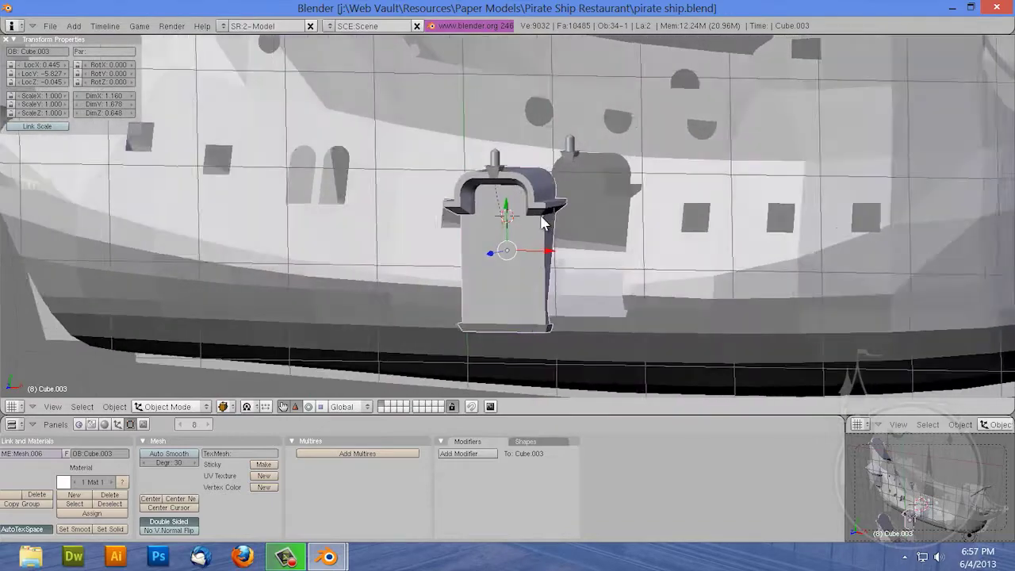
middle_drag(542, 222, 428, 223)
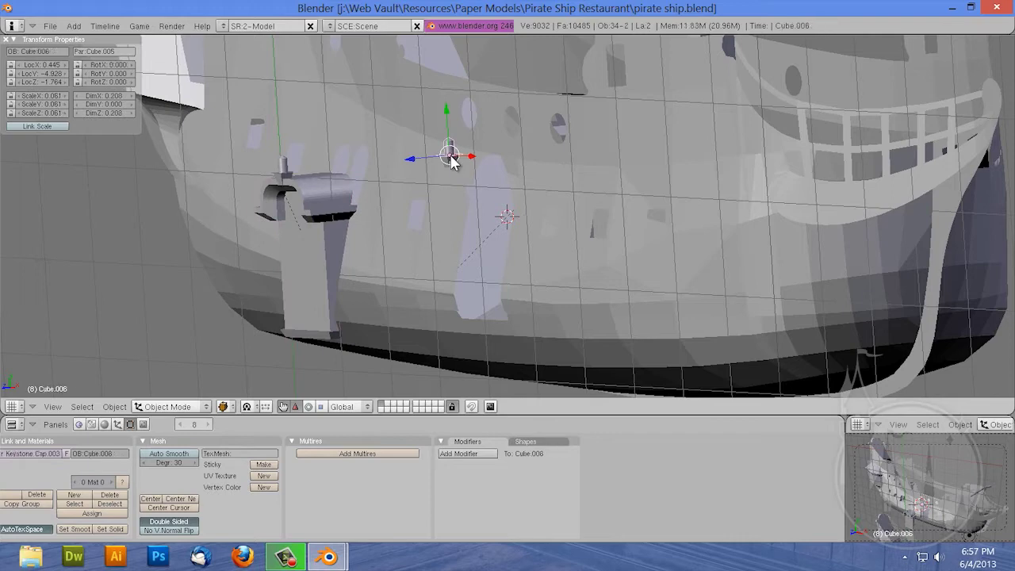
click(450, 163)
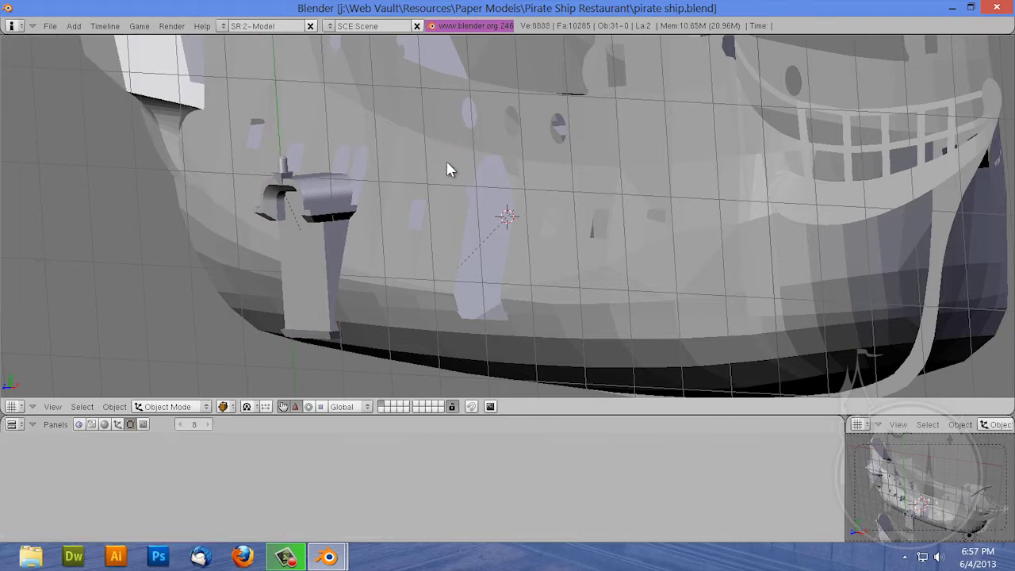
Step: Lower the door piece Cube.003 by 1 unit along Z
scroll(478, 229, down, 6)
scroll(483, 268, up, 3)
scroll(482, 265, up, 5)
right_click(367, 220)
mouse_move(305, 254)
mouse_down()
mouse_move(441, 237)
mouse_move(384, 257)
mouse_up()
Step: Raise the Door Frame object Circle.014 by 3 units along Z
mouse_move(403, 244)
middle_down()
mouse_move(370, 242)
mouse_move(340, 224)
mouse_move(355, 224)
mouse_move(343, 210)
middle_up()
scroll(238, 190, up, 3)
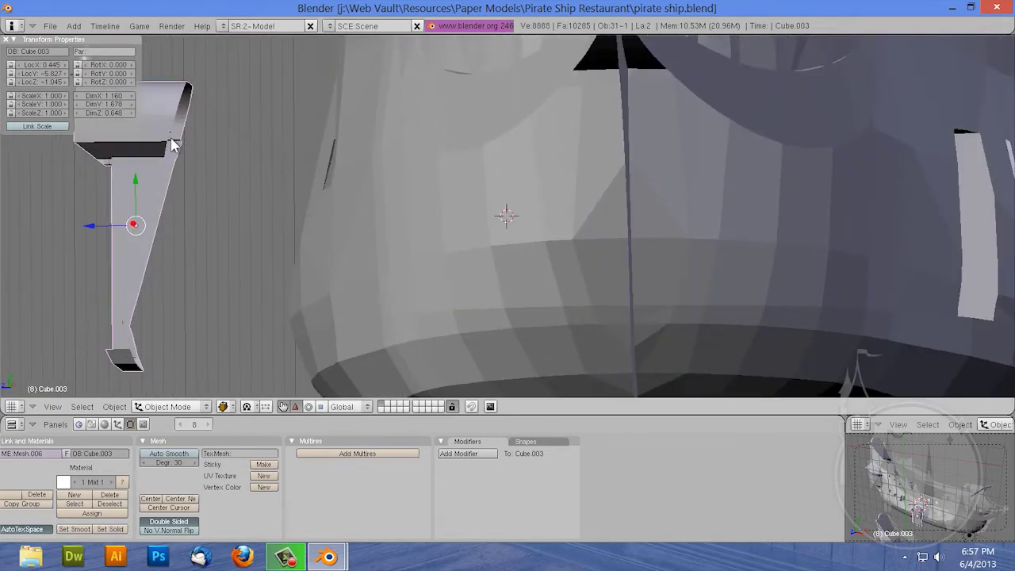
key(KP_Decimal)
mouse_move(488, 252)
middle_down()
mouse_move(436, 275)
mouse_move(451, 288)
mouse_move(407, 322)
mouse_move(401, 356)
mouse_move(476, 325)
mouse_move(464, 249)
mouse_move(431, 222)
mouse_move(449, 185)
mouse_move(456, 206)
middle_up()
scroll(482, 290, down, 5)
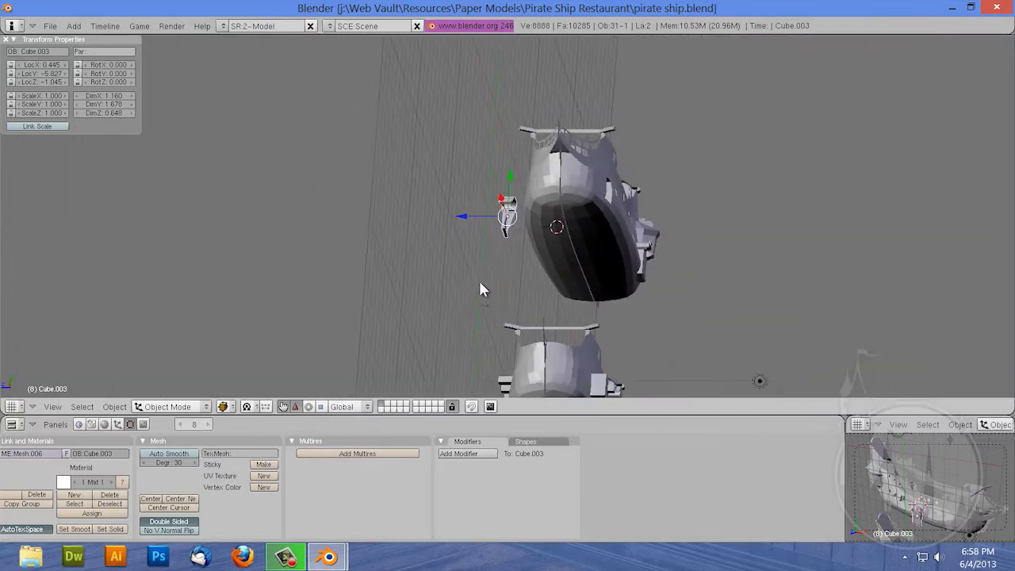
scroll(506, 381, down, 2)
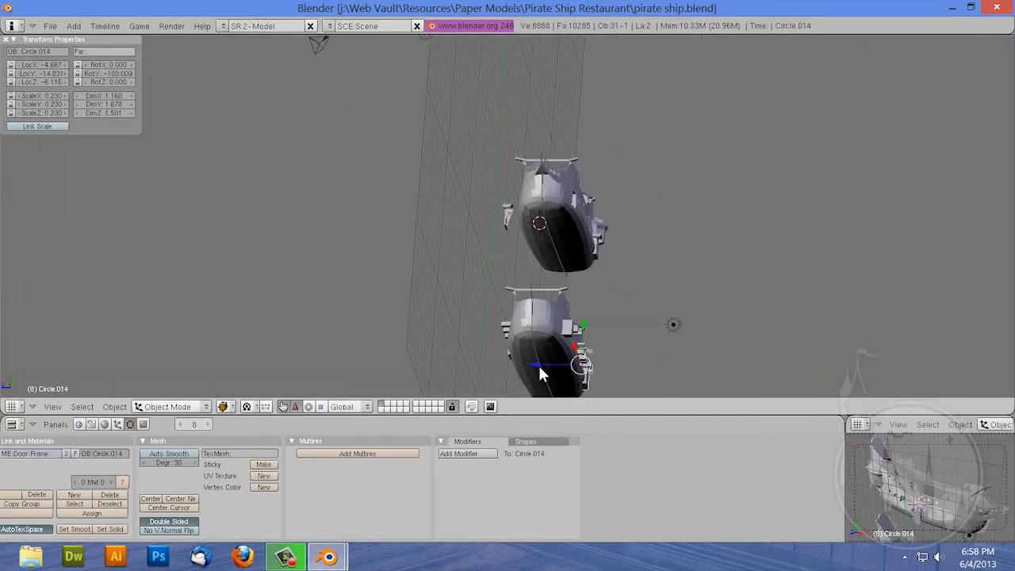
key(KP_Decimal)
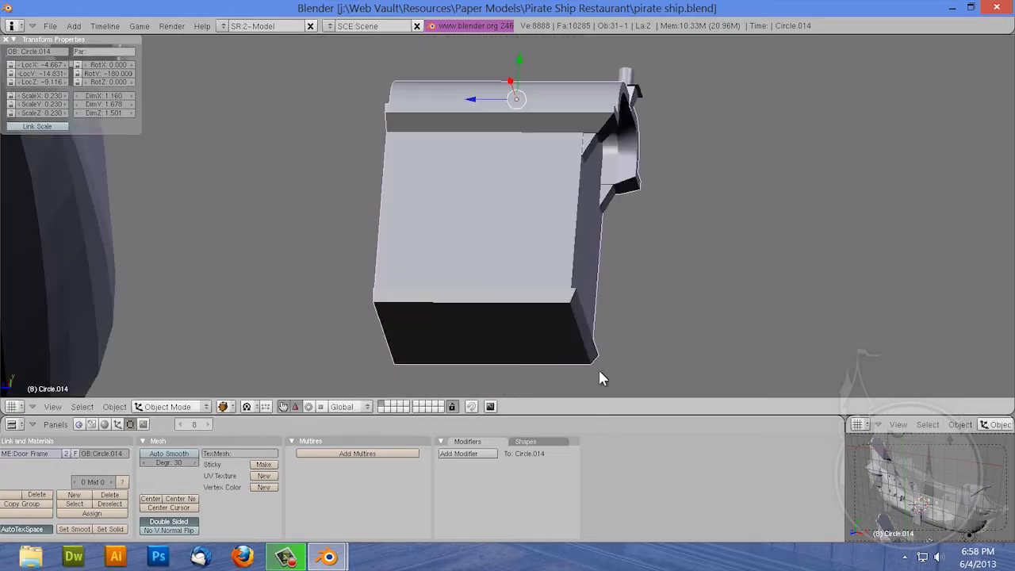
mouse_move(537, 249)
middle_down()
mouse_move(688, 251)
mouse_move(623, 274)
middle_up()
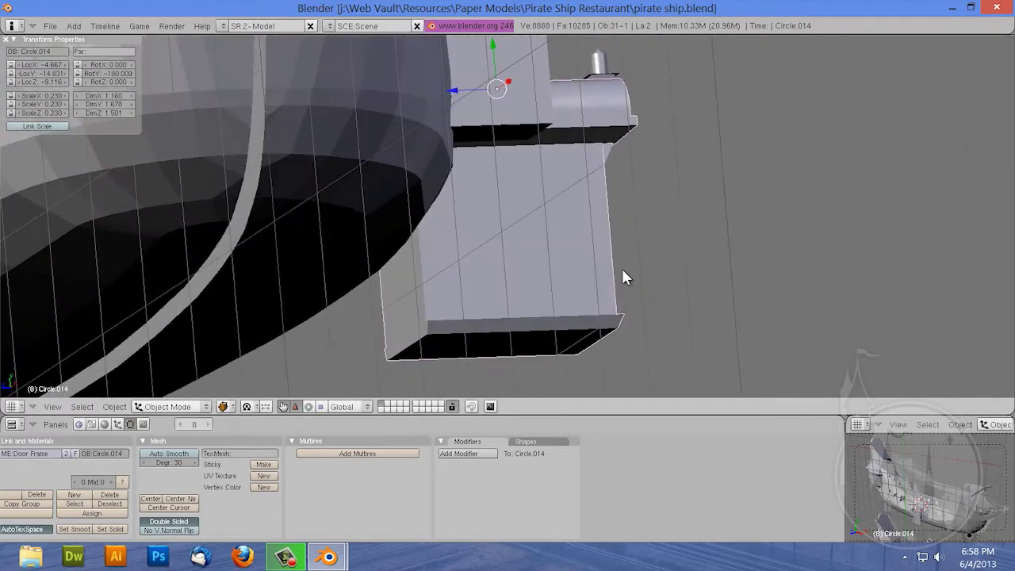
scroll(622, 273, down, 5)
key(ctrl+z)
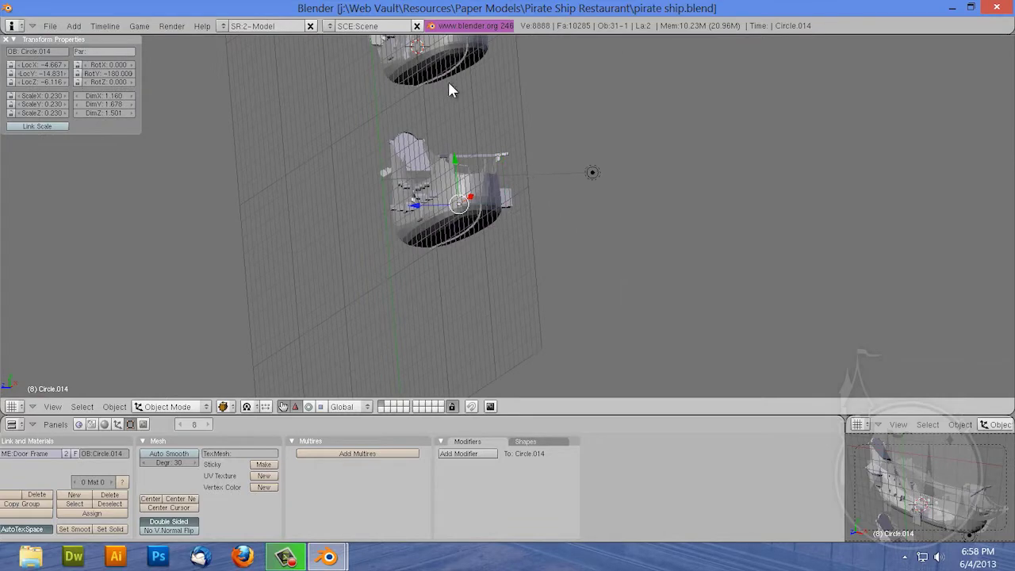
scroll(485, 92, down, 3)
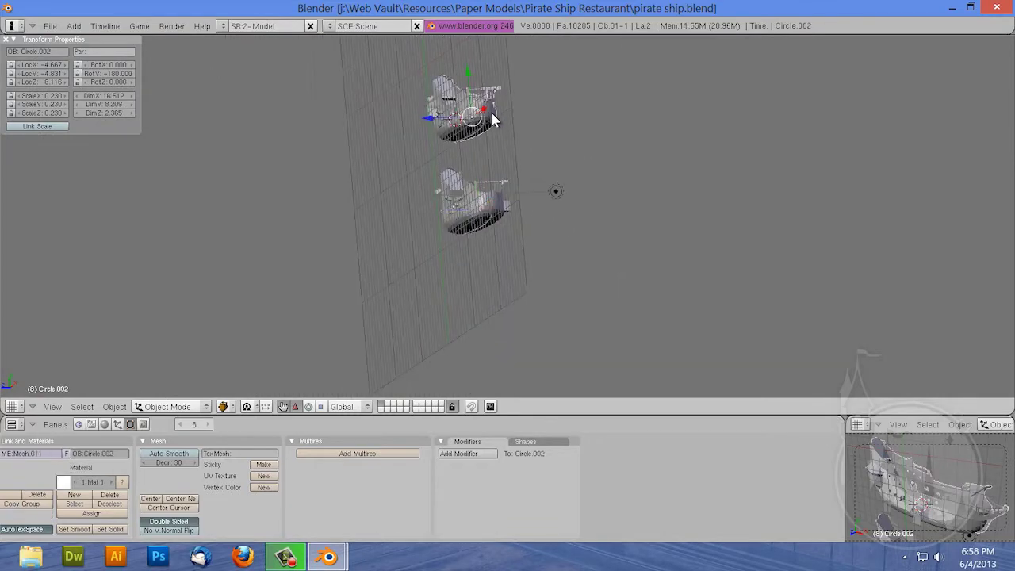
key(KP_Decimal)
Step: Orbit around the Circle.002 stern hull and briefly enter Edit Mode to inspect its vertices
mouse_move(632, 237)
middle_down()
mouse_move(316, 283)
mouse_move(317, 358)
mouse_move(691, 287)
mouse_move(641, 267)
mouse_move(559, 261)
mouse_move(410, 177)
mouse_move(369, 179)
mouse_move(607, 317)
mouse_move(681, 299)
middle_up()
mouse_move(295, 252)
middle_down()
mouse_move(529, 278)
mouse_move(507, 261)
mouse_move(516, 236)
mouse_move(550, 264)
mouse_move(401, 281)
mouse_move(457, 256)
mouse_move(499, 252)
mouse_move(517, 267)
middle_up()
mouse_move(423, 242)
middle_down()
mouse_move(621, 262)
mouse_move(534, 288)
mouse_move(397, 260)
mouse_move(441, 261)
middle_up()
mouse_move(309, 246)
middle_down()
mouse_move(403, 235)
mouse_move(537, 272)
mouse_move(649, 274)
mouse_move(824, 233)
mouse_move(927, 236)
mouse_move(476, 210)
mouse_move(465, 233)
mouse_move(506, 254)
mouse_move(309, 99)
mouse_move(414, 186)
middle_up()
key(Tab)
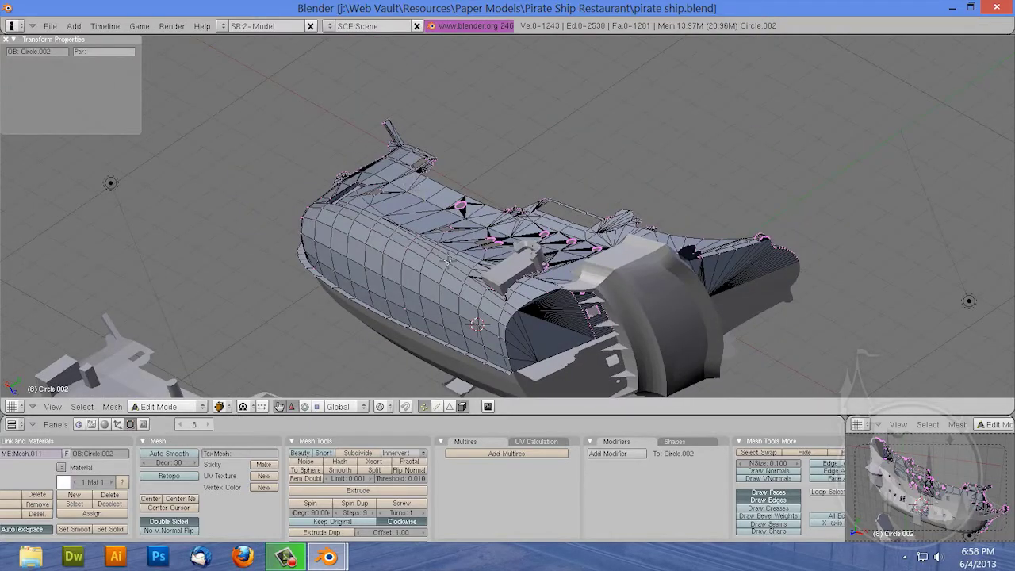
mouse_move(412, 238)
middle_down()
mouse_move(621, 340)
mouse_move(632, 322)
mouse_move(565, 204)
mouse_move(471, 193)
mouse_move(360, 132)
mouse_move(748, 181)
mouse_move(565, 220)
mouse_move(590, 211)
mouse_move(573, 227)
mouse_move(527, 190)
mouse_move(759, 219)
mouse_move(619, 225)
mouse_move(614, 237)
mouse_move(626, 261)
mouse_move(776, 292)
middle_up()
key(Tab)
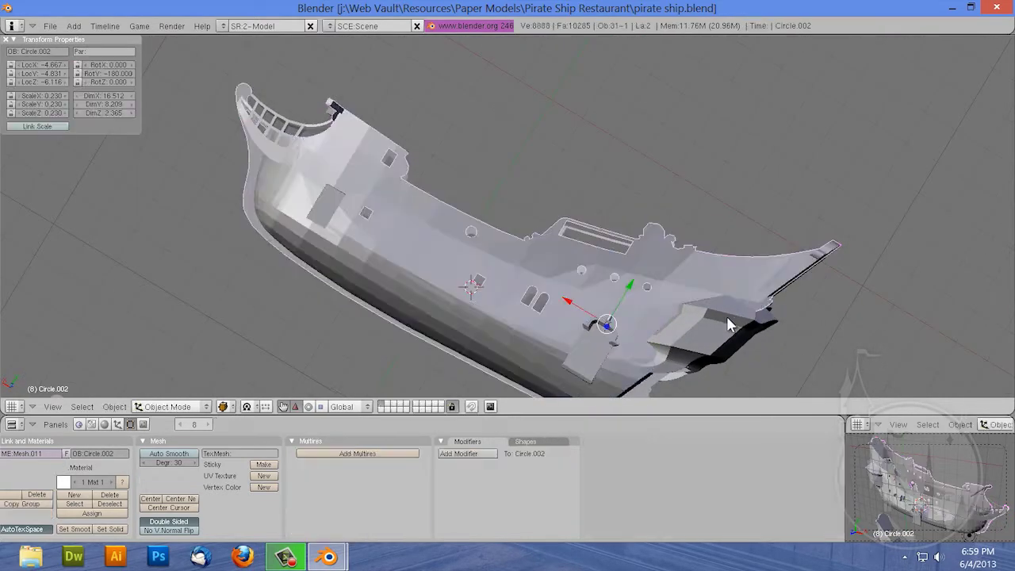
Step: Switch from Cube.015 to editing the Circle.002 hull mesh, viewed toward the stern
key(Tab)
middle_drag(729, 325, 706, 357)
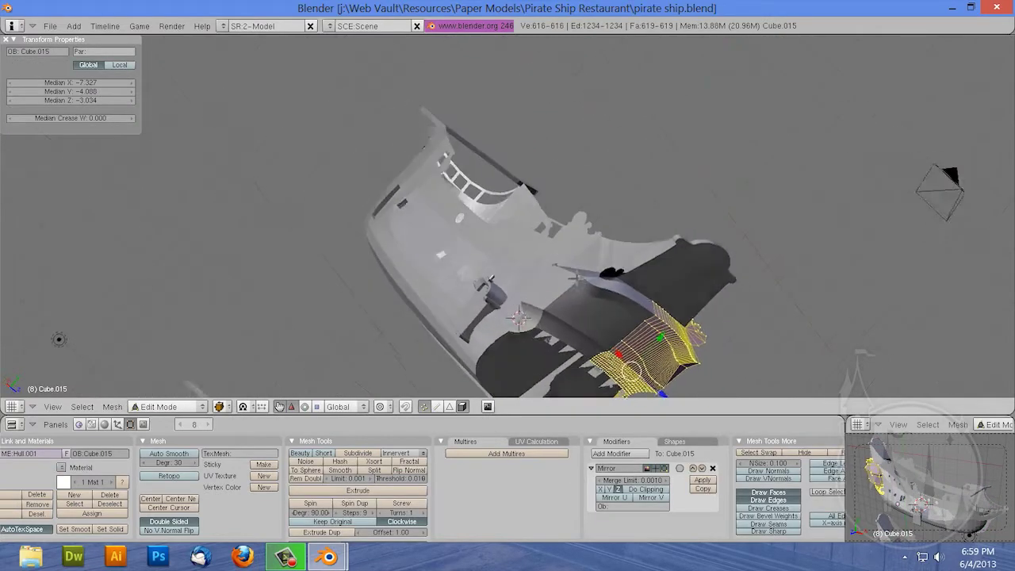
middle_drag(573, 276, 746, 295)
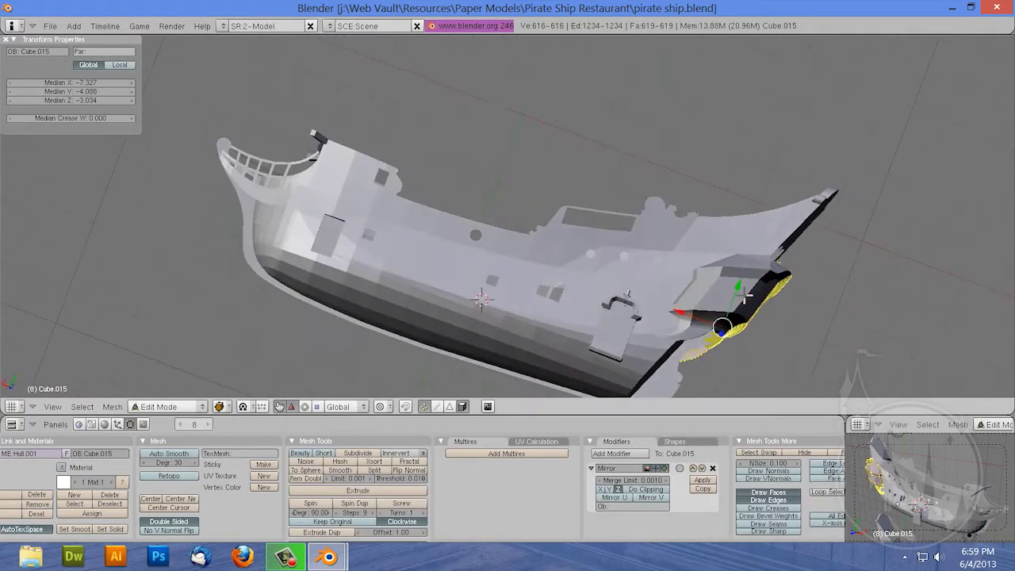
key(Tab)
right_click(760, 242)
key(Tab)
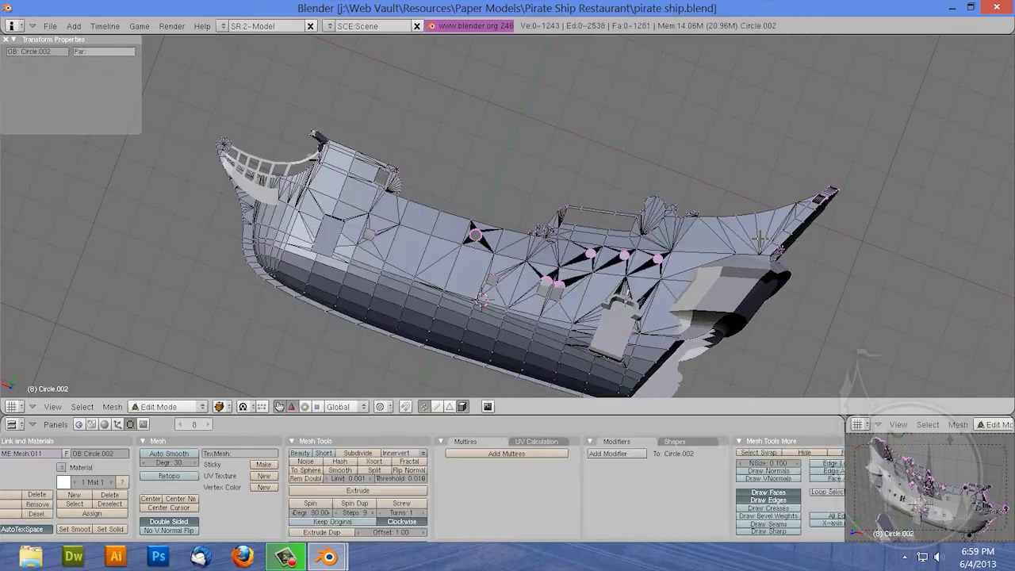
middle_drag(760, 240, 626, 216)
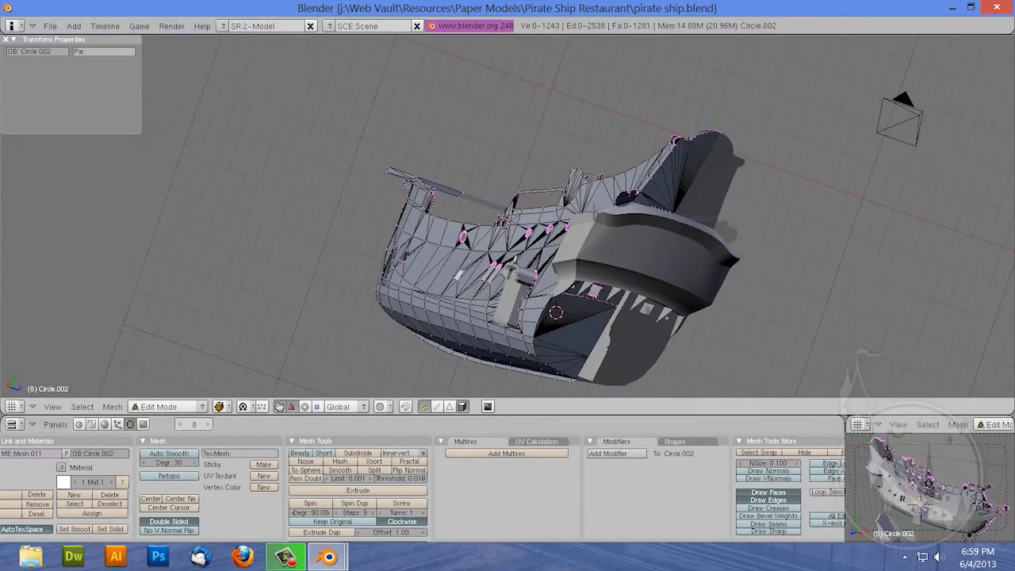
mouse_move(594, 216)
middle_down()
mouse_move(597, 232)
mouse_move(625, 239)
middle_up()
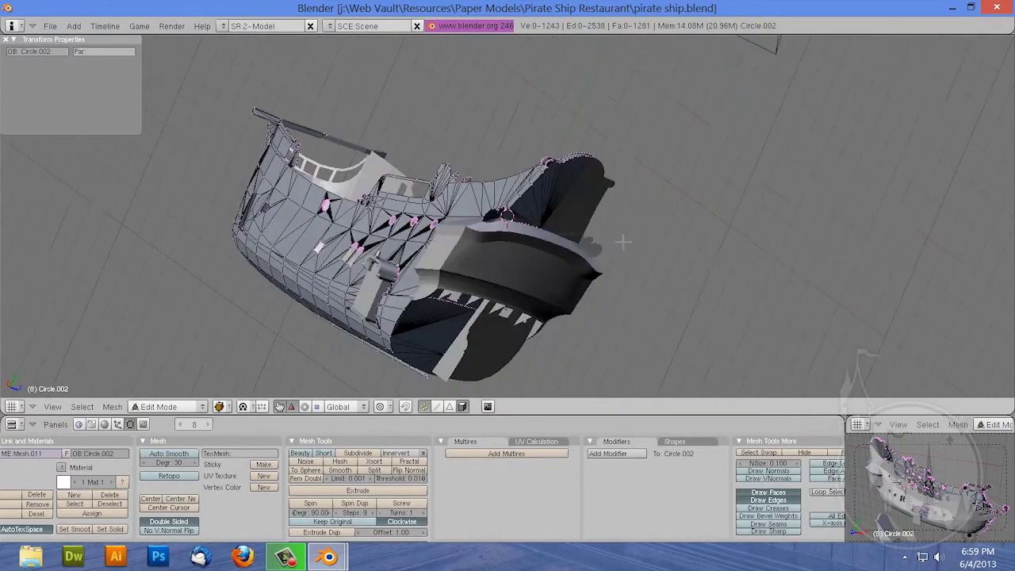
scroll(626, 239, up, 3)
scroll(619, 238, up, 2)
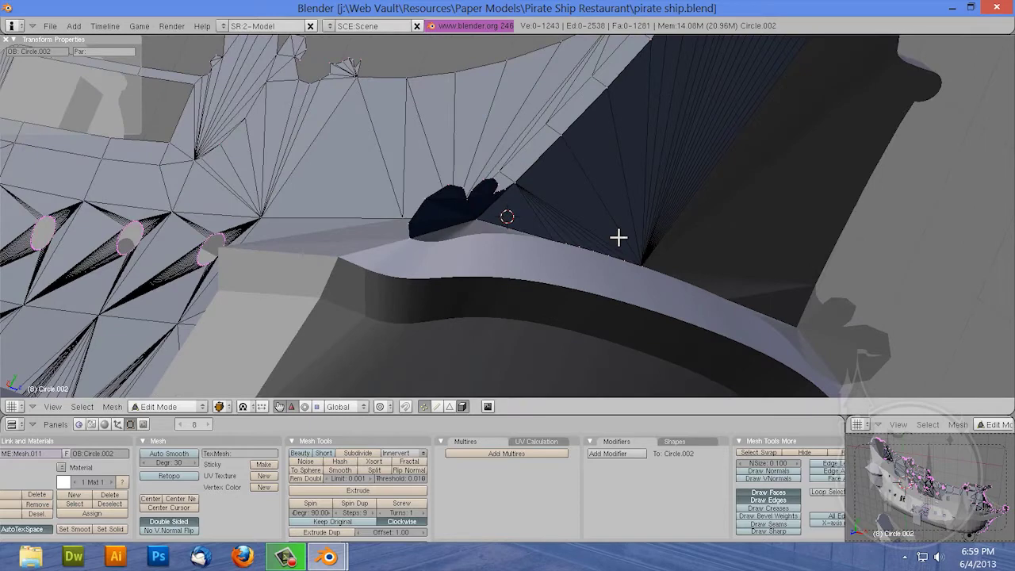
Step: Show the hull in wireframe and line up a top view centred on a stern-edge vertex
key(z)
key(b)
key(b)
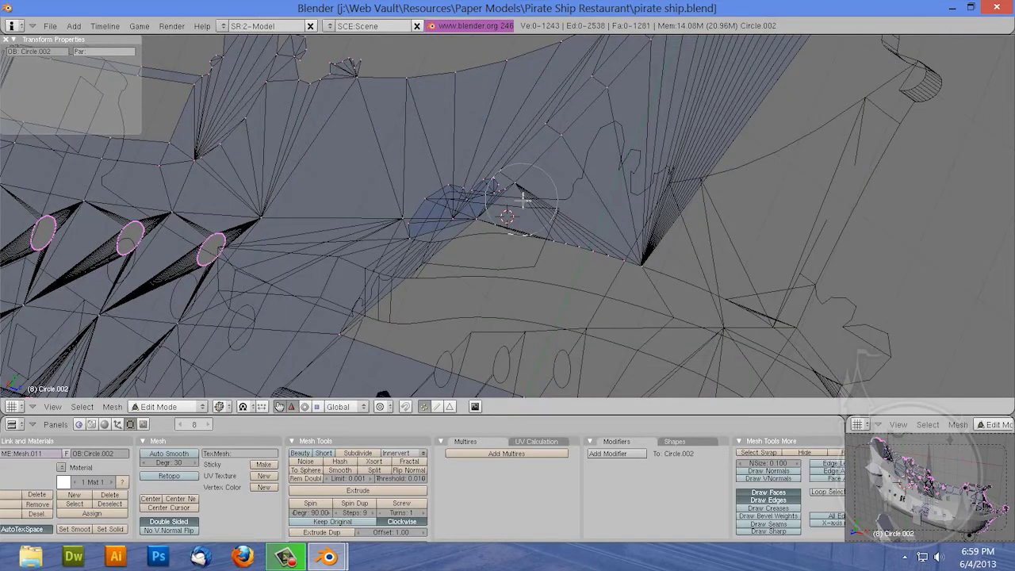
key(space)
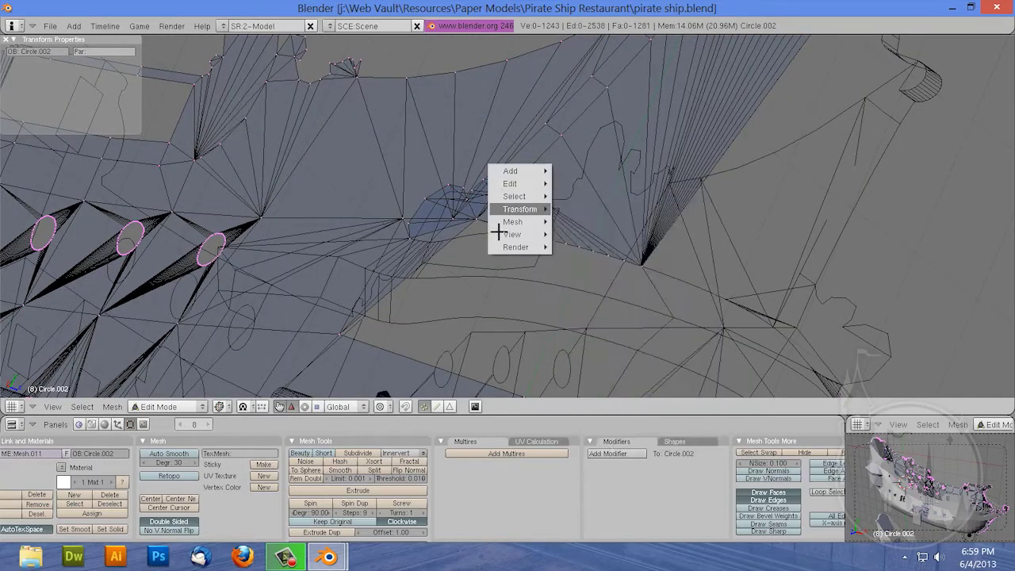
click(647, 180)
scroll(476, 218, down, 4)
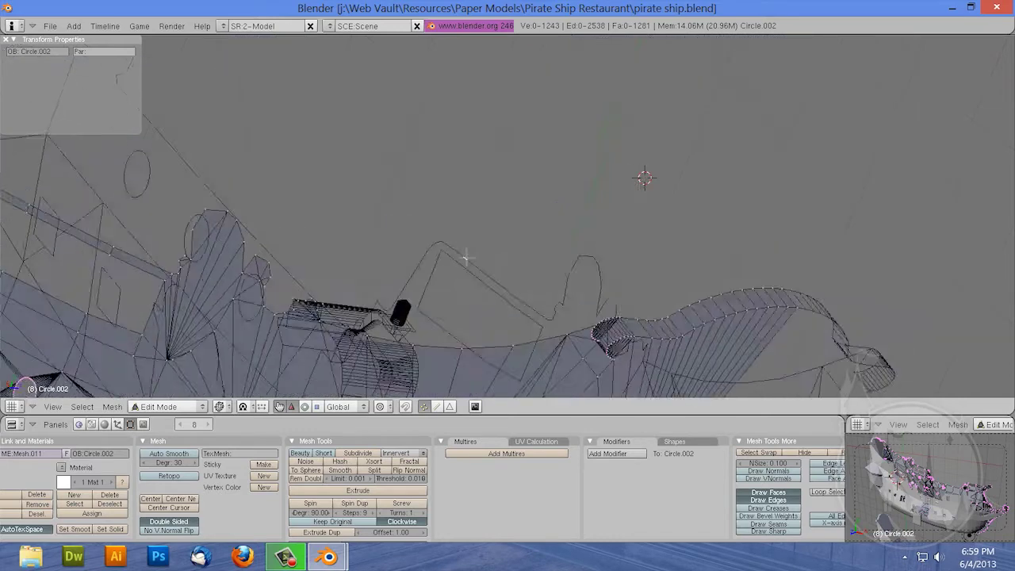
scroll(472, 238, down, 2)
middle_drag(469, 261, 498, 279)
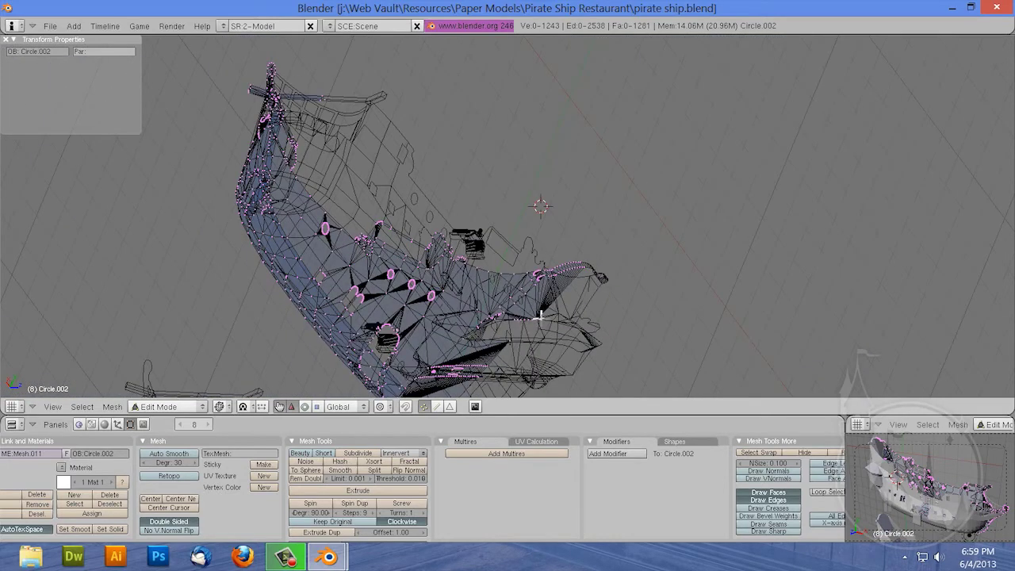
key(KP_3)
mouse_move(550, 304)
middle_down()
mouse_move(560, 344)
mouse_move(552, 304)
middle_up()
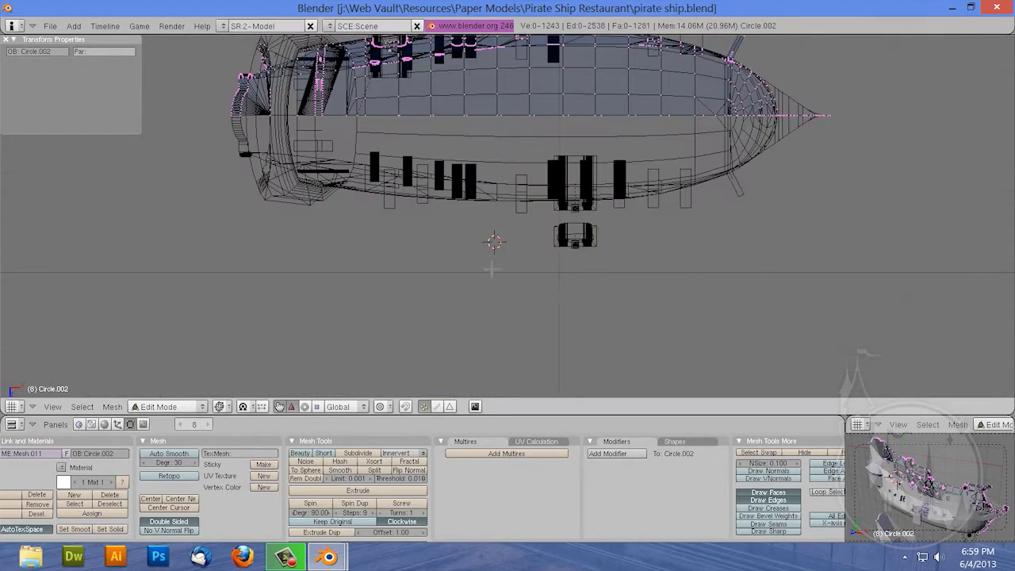
right_click(268, 119)
key(KP_Decimal)
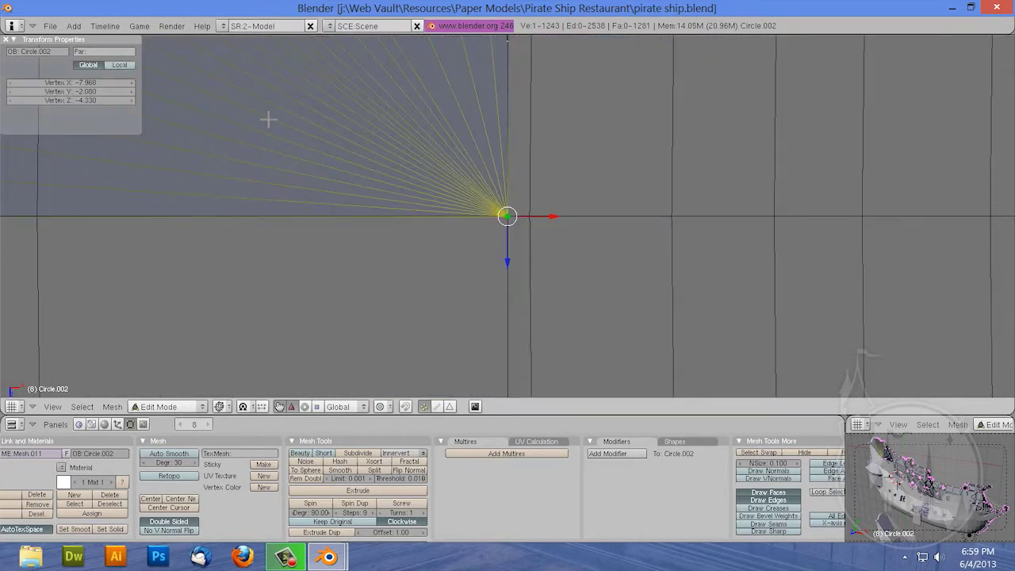
scroll(268, 120, down, 2)
scroll(266, 127, down, 2)
Step: Brush-select the fan of faces and vertices along the curved stern edge
key(b)
key(b)
drag(370, 72, 301, 214)
right_click(318, 204)
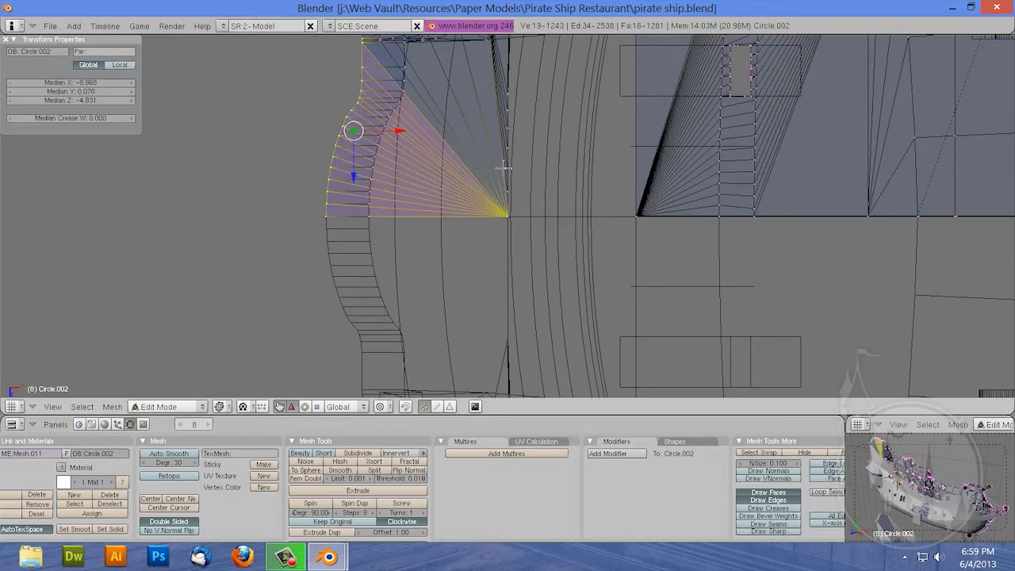
scroll(505, 167, down, 1)
key(ctrl+r)
drag(507, 184, 508, 109)
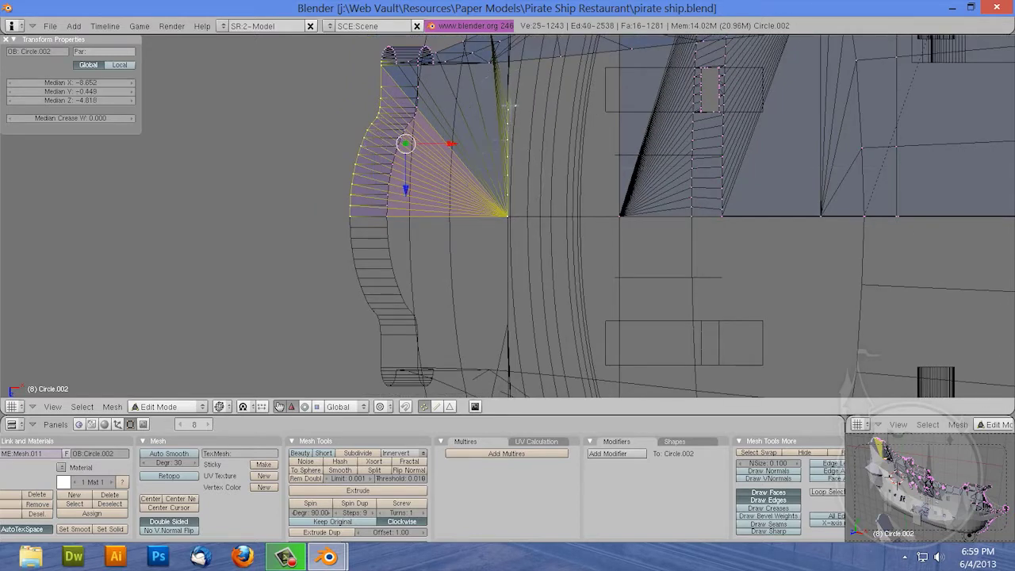
click(363, 59)
scroll(396, 123, down, 4)
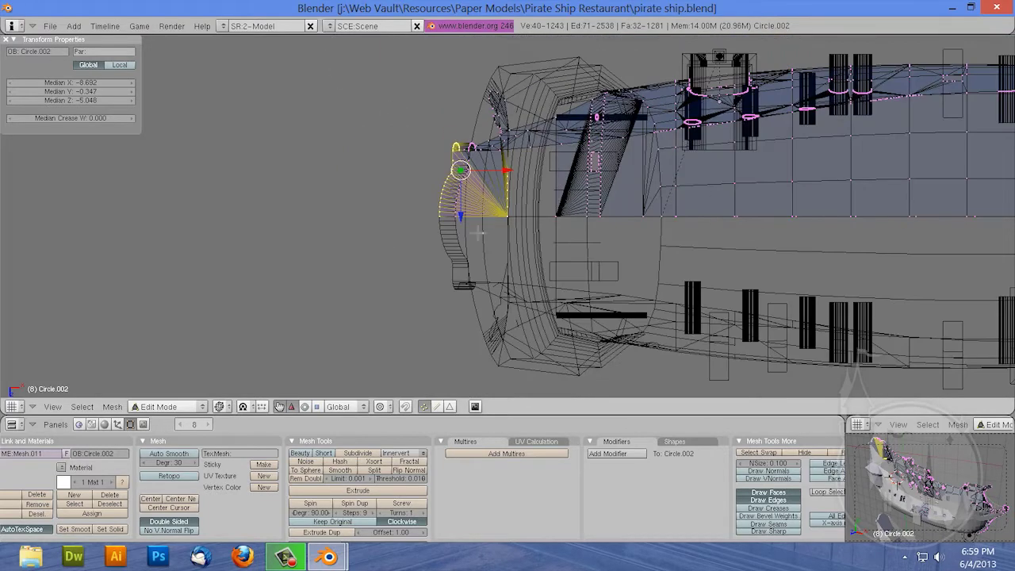
scroll(496, 77, up, 2)
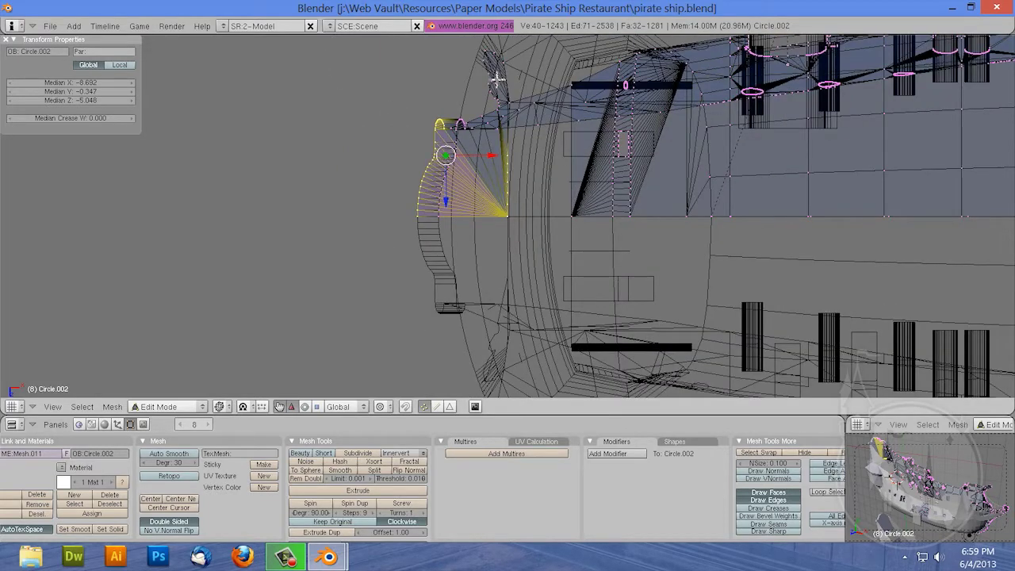
alt+shift+right_click(481, 76)
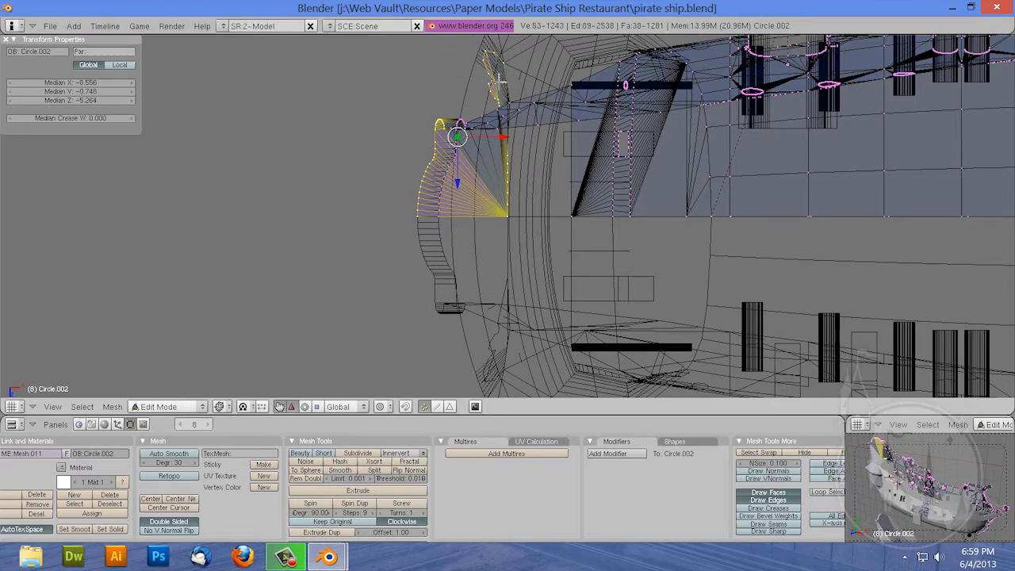
key(z)
right_click(510, 42)
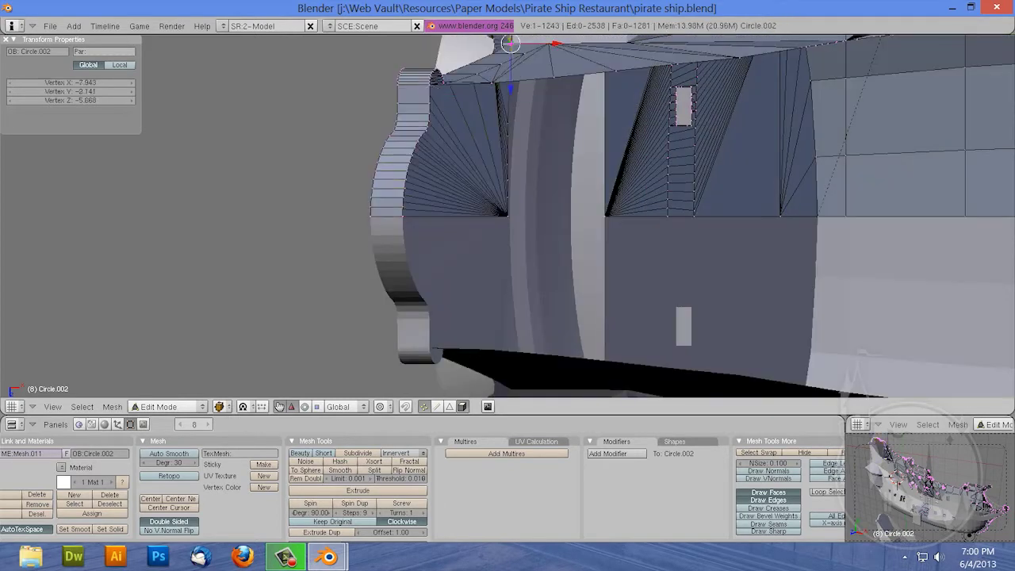
key(z)
Step: Complete the fan selection and separate it from Circle.002, leaving 1223 vertices
alt+shift+right_click(503, 115)
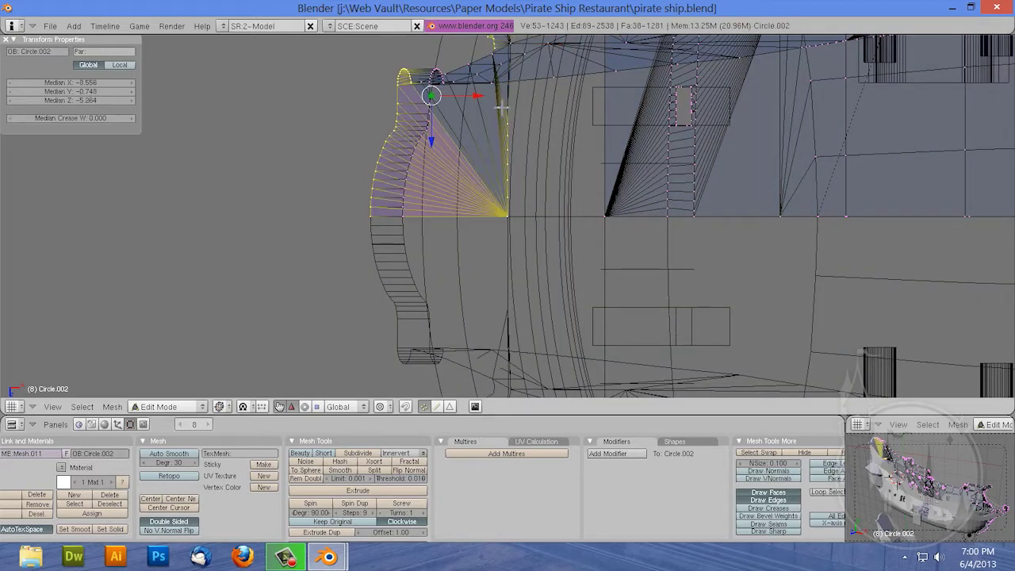
alt+shift+right_click(493, 64)
alt+shift+right_click(474, 63)
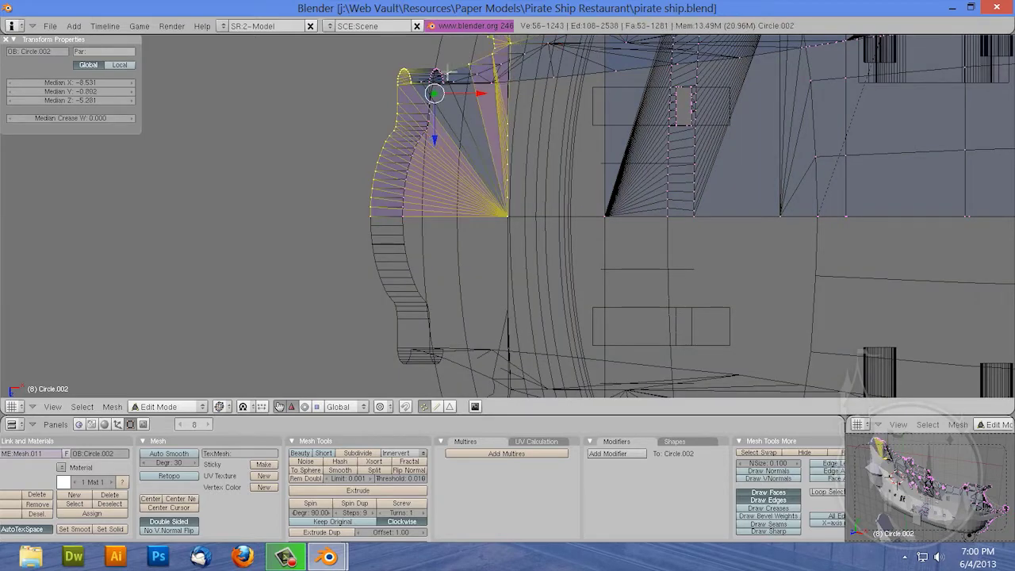
alt+shift+right_click(438, 89)
alt+shift+right_click(417, 102)
scroll(407, 253, down, 4)
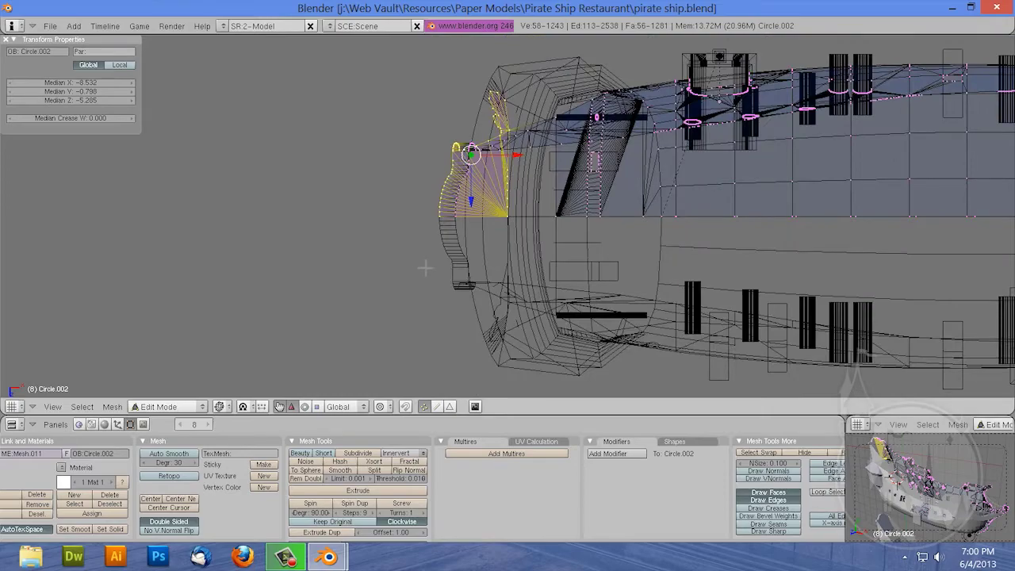
key(z)
mouse_move(423, 269)
middle_down()
mouse_move(578, 233)
mouse_move(558, 233)
mouse_move(605, 334)
mouse_move(626, 214)
mouse_move(421, 236)
mouse_move(553, 268)
mouse_move(382, 186)
middle_up()
key(p)
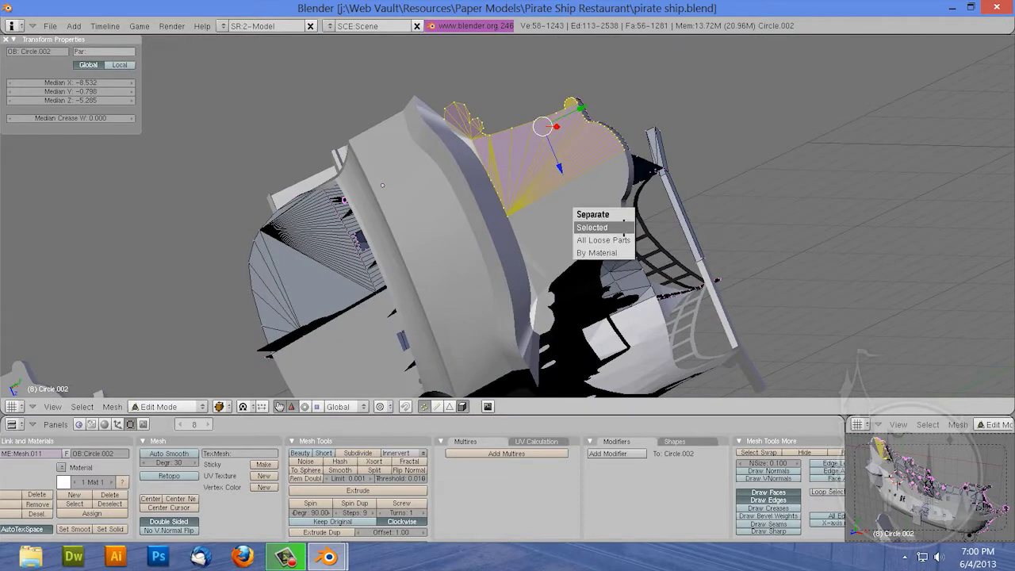
click(624, 227)
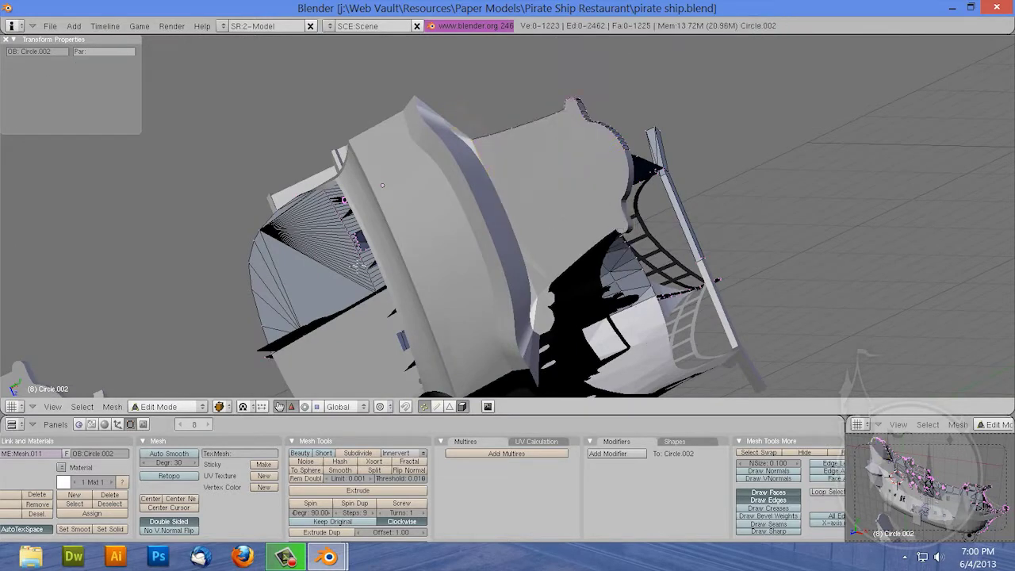
key(z)
Step: In top view, select a column of stern vertices plus the right, top and left edge vertices
mouse_move(447, 256)
middle_down()
mouse_move(385, 227)
mouse_move(300, 234)
middle_up()
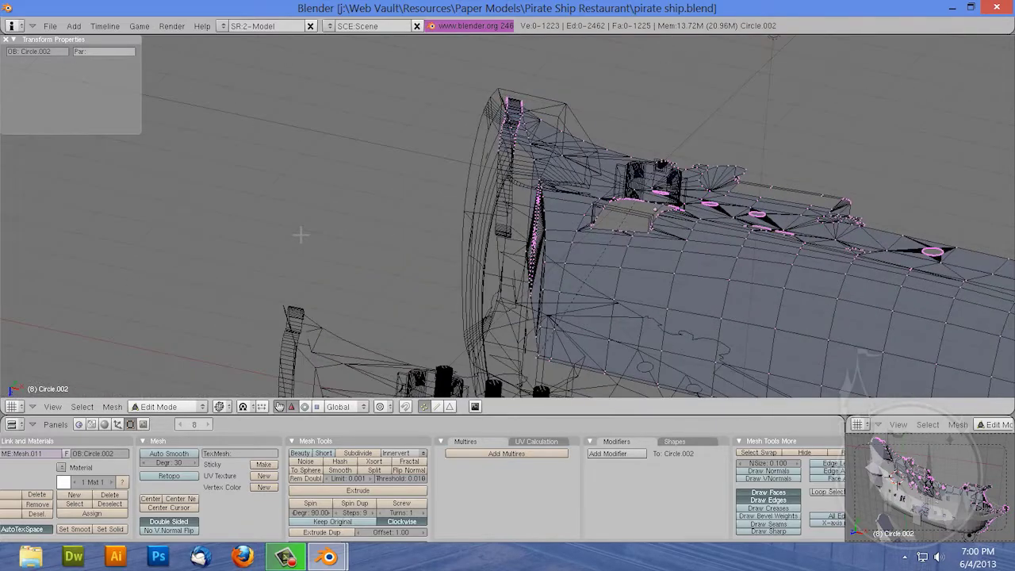
key(KP_7)
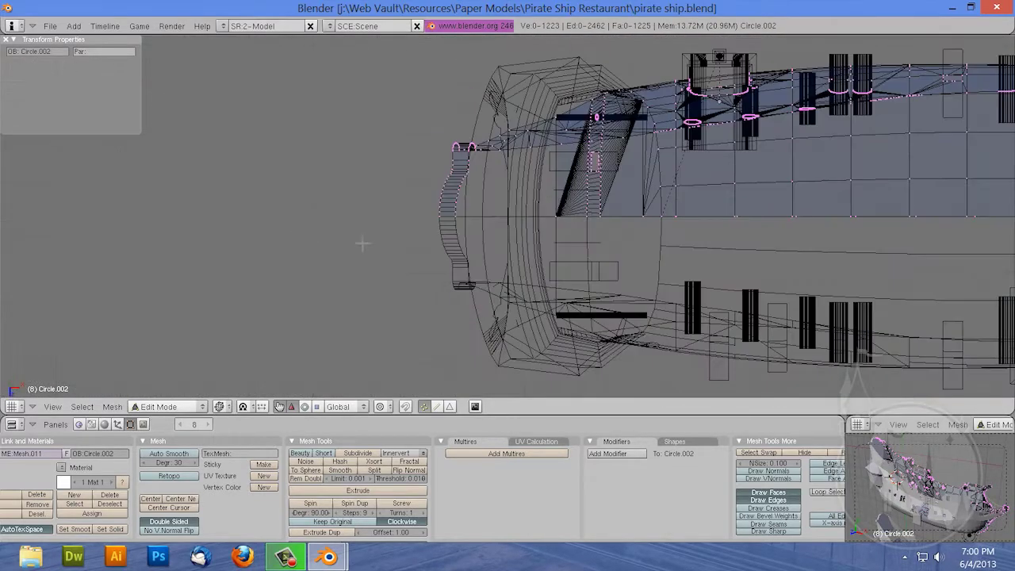
right_click(559, 228)
key(b)
key(b)
mouse_move(607, 207)
mouse_down()
mouse_move(595, 171)
mouse_move(637, 208)
mouse_up()
right_click(648, 183)
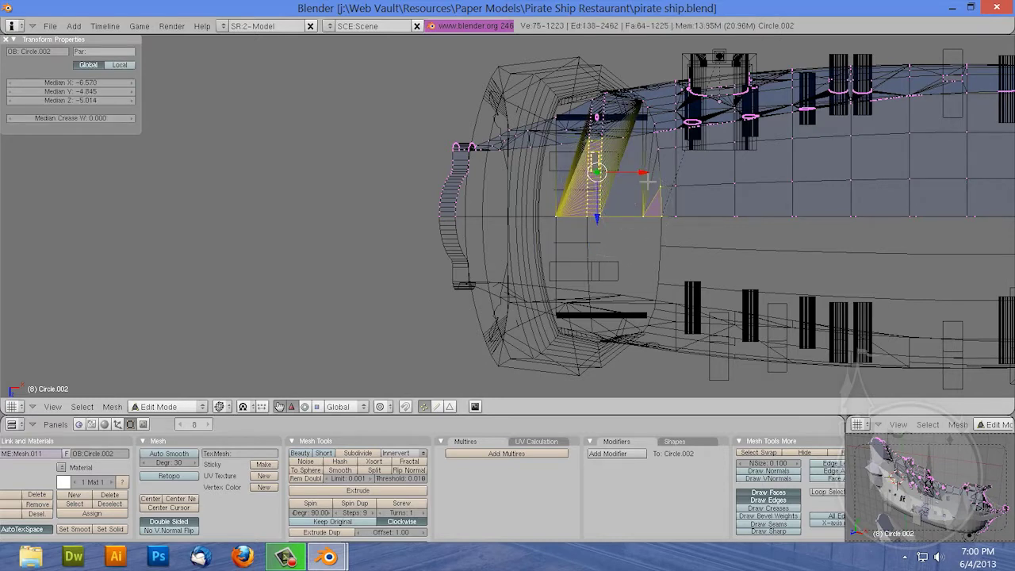
shift+right_click(661, 153)
shift+right_click(657, 119)
shift+right_click(646, 101)
shift+right_click(625, 89)
shift+right_click(559, 117)
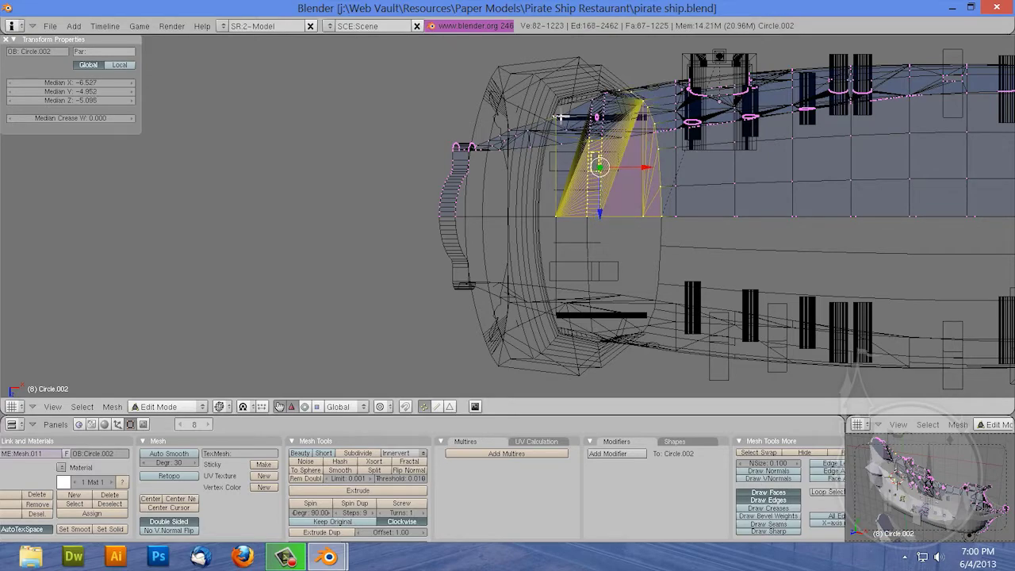
Step: Move the strip, select its linked geometry and separate it, leaving 1027 vertices
mouse_move(636, 271)
middle_down()
mouse_move(749, 183)
mouse_move(782, 294)
mouse_move(770, 362)
mouse_move(782, 370)
mouse_move(815, 222)
mouse_move(835, 233)
middle_up()
middle_drag(412, 188, 447, 210)
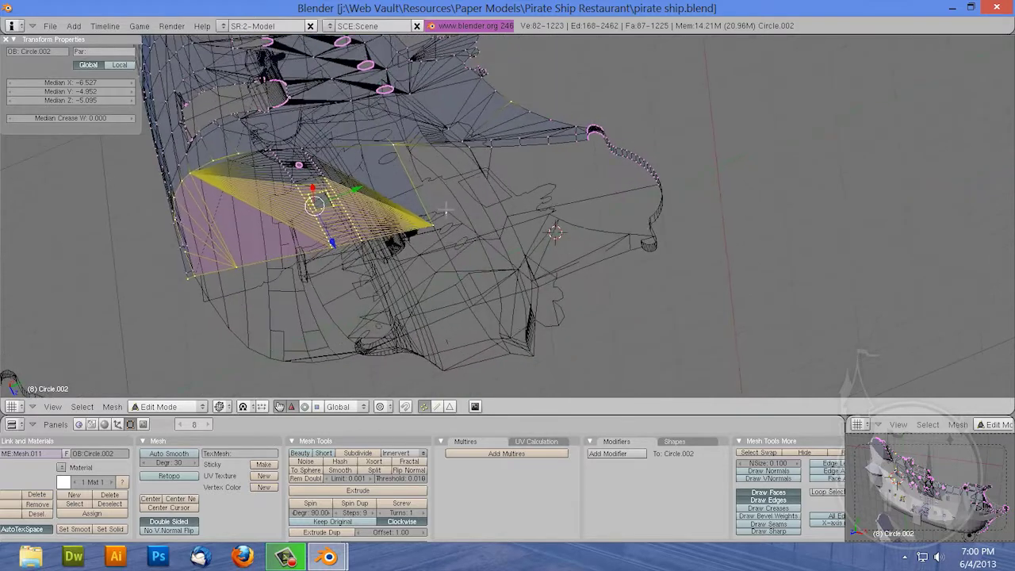
key(g)
click(300, 165)
key(l)
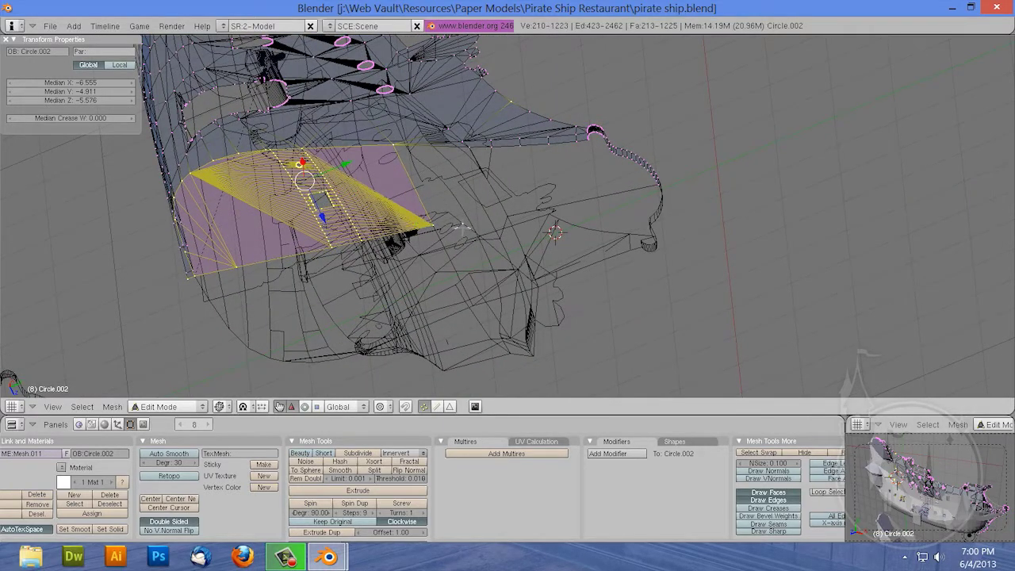
middle_drag(515, 125, 538, 225)
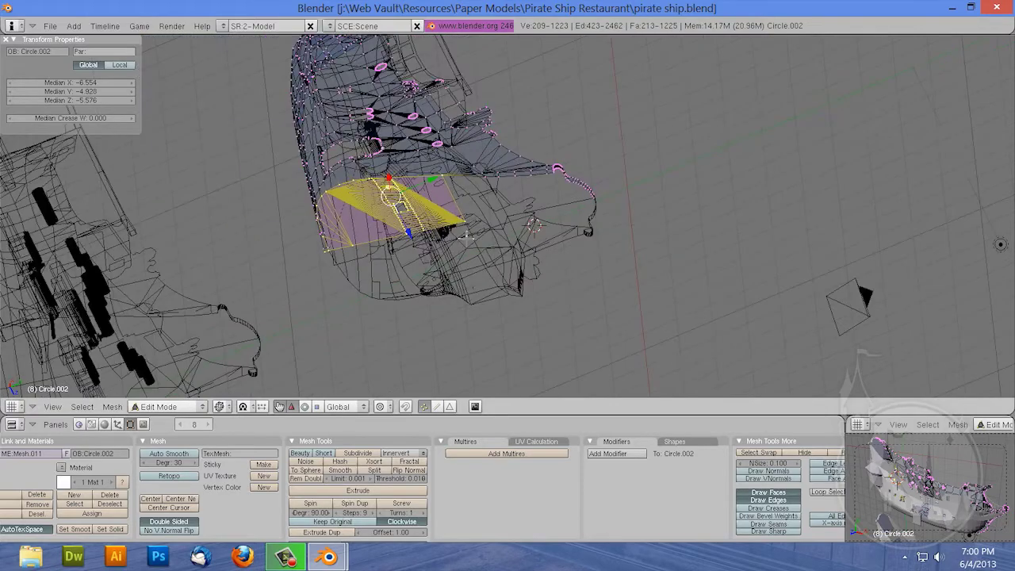
mouse_move(815, 298)
middle_down()
mouse_move(655, 283)
mouse_move(618, 174)
middle_up()
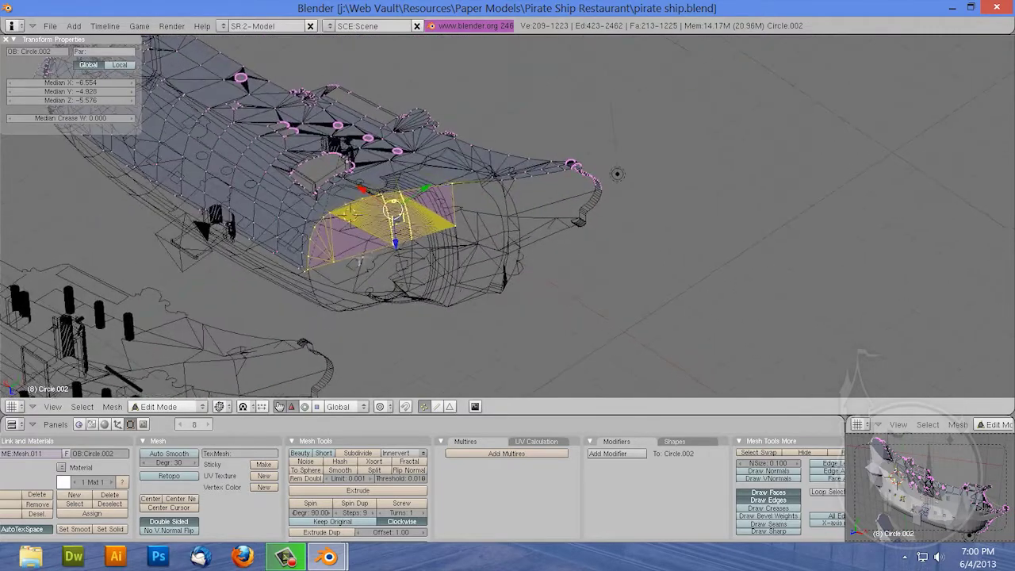
middle_drag(464, 244, 330, 169)
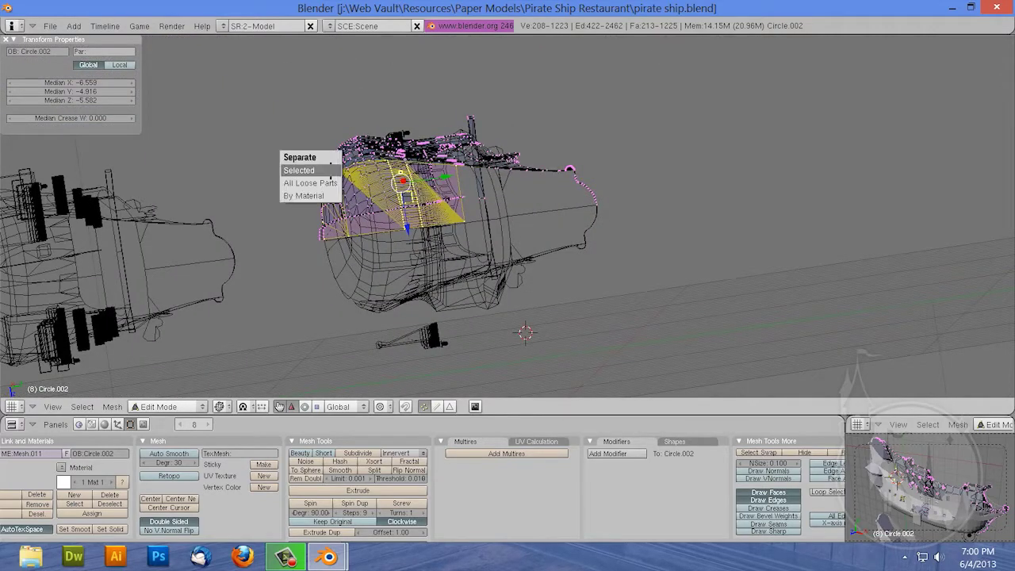
click(330, 169)
mouse_move(394, 232)
middle_down()
mouse_move(419, 283)
mouse_move(419, 260)
mouse_move(335, 257)
mouse_move(396, 266)
mouse_move(383, 298)
mouse_move(540, 327)
middle_up()
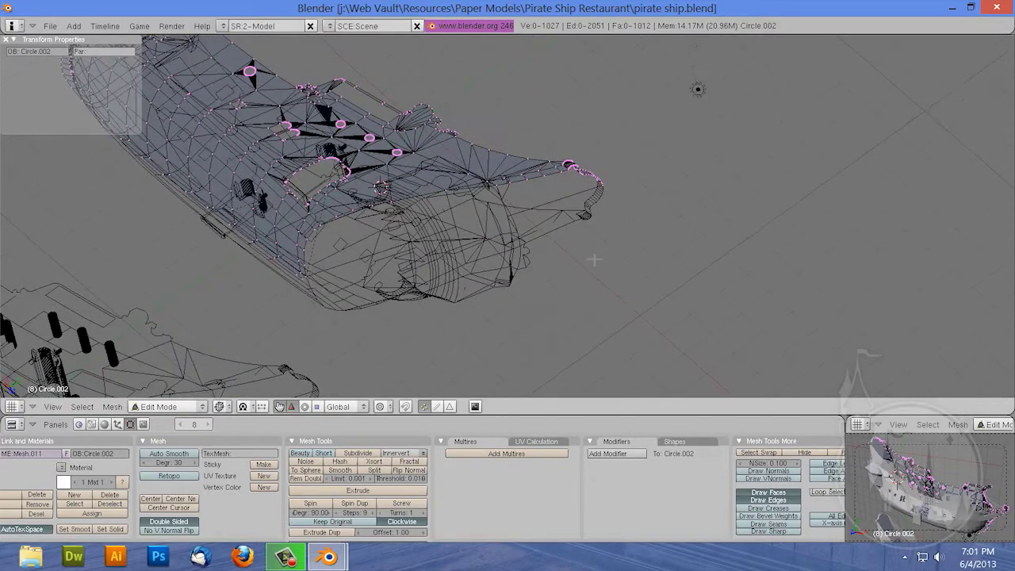
Step: Select the edge loops along the hull's curved tip and switch to face select mode
mouse_move(587, 181)
middle_down()
mouse_move(605, 211)
mouse_move(567, 225)
mouse_move(403, 164)
mouse_move(458, 159)
mouse_move(584, 245)
mouse_move(603, 321)
mouse_move(584, 352)
mouse_move(626, 355)
mouse_move(616, 311)
middle_up()
middle_drag(627, 248, 627, 208)
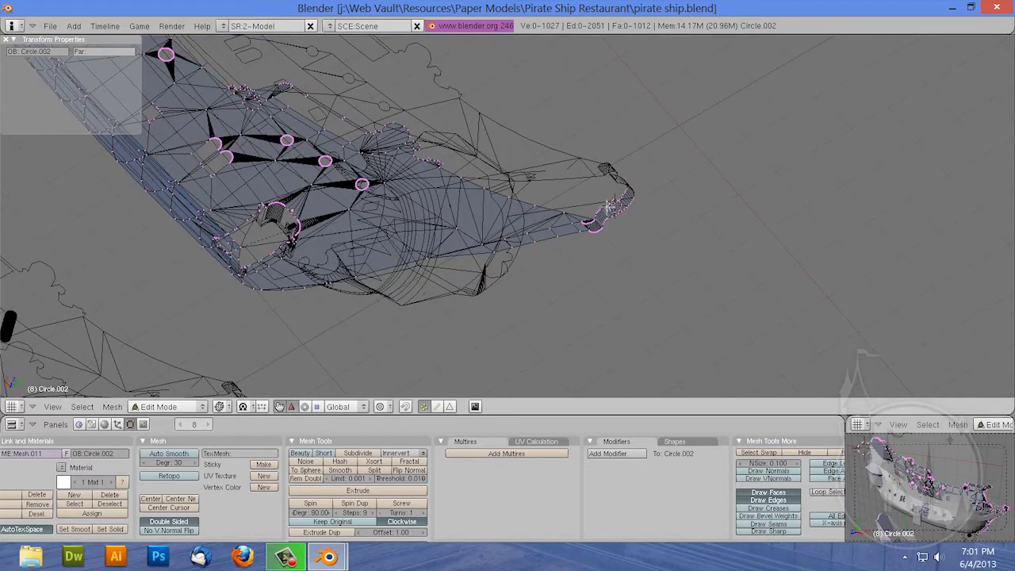
key(KP_Decimal)
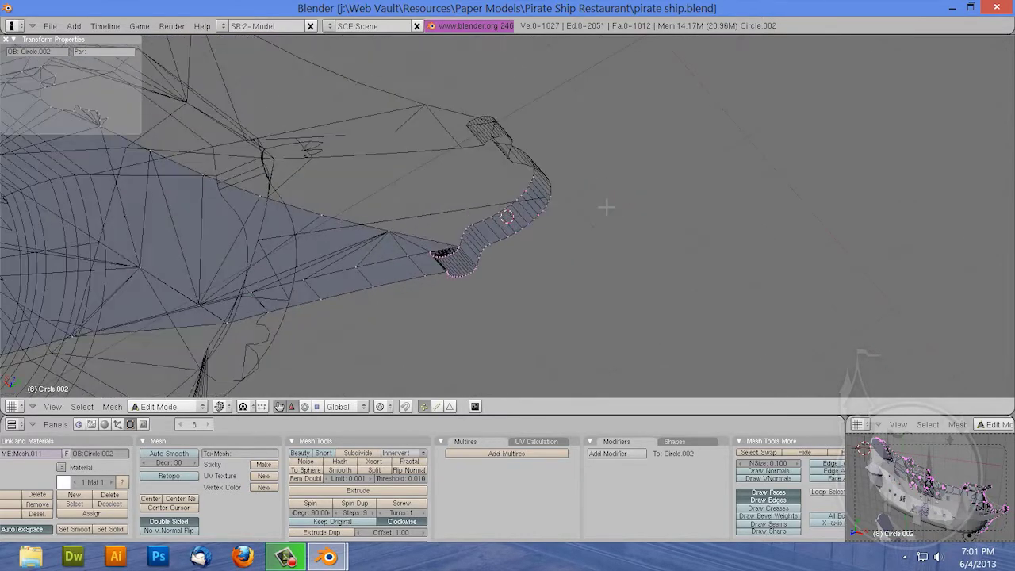
alt+right_click(564, 187)
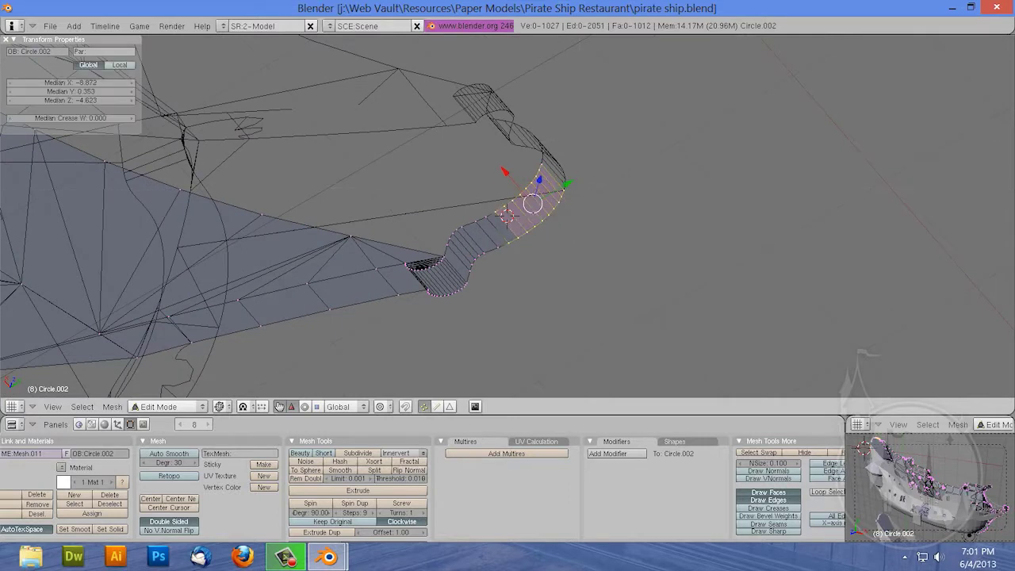
drag(486, 321, 468, 324)
right_click(484, 296)
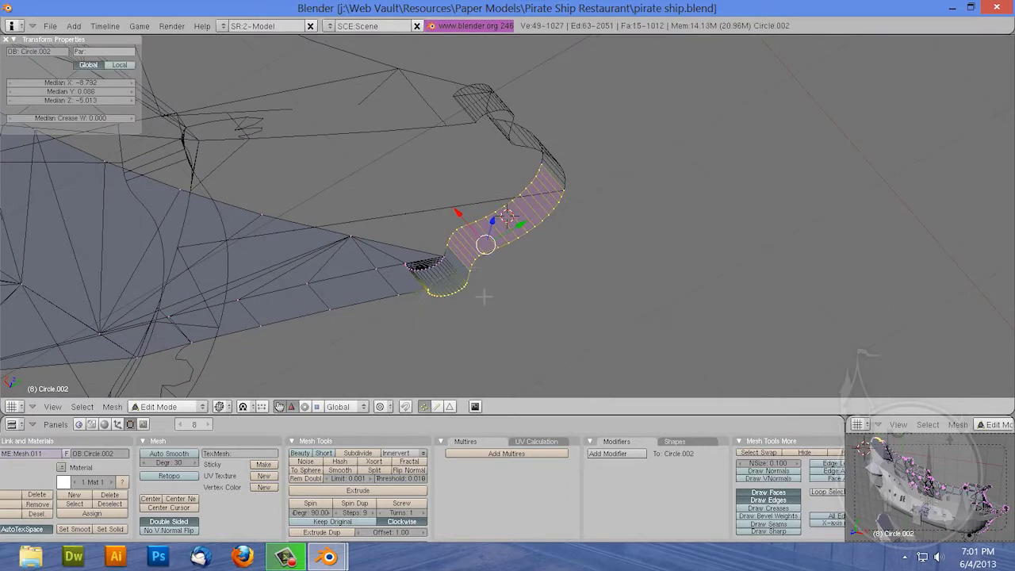
click(449, 406)
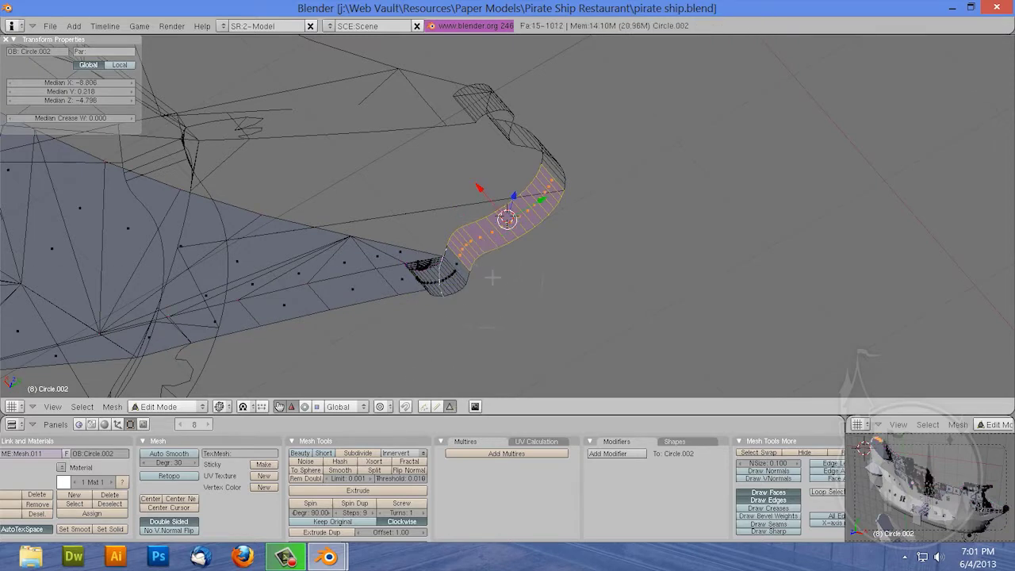
Step: Extend the faces along the strip, separate them, and return to Object Mode with 980 faces
shift+right_click(464, 276)
shift+right_click(449, 282)
shift+right_click(437, 286)
shift+right_click(422, 290)
mouse_move(446, 320)
middle_down()
mouse_move(513, 238)
mouse_move(521, 283)
mouse_move(536, 293)
middle_up()
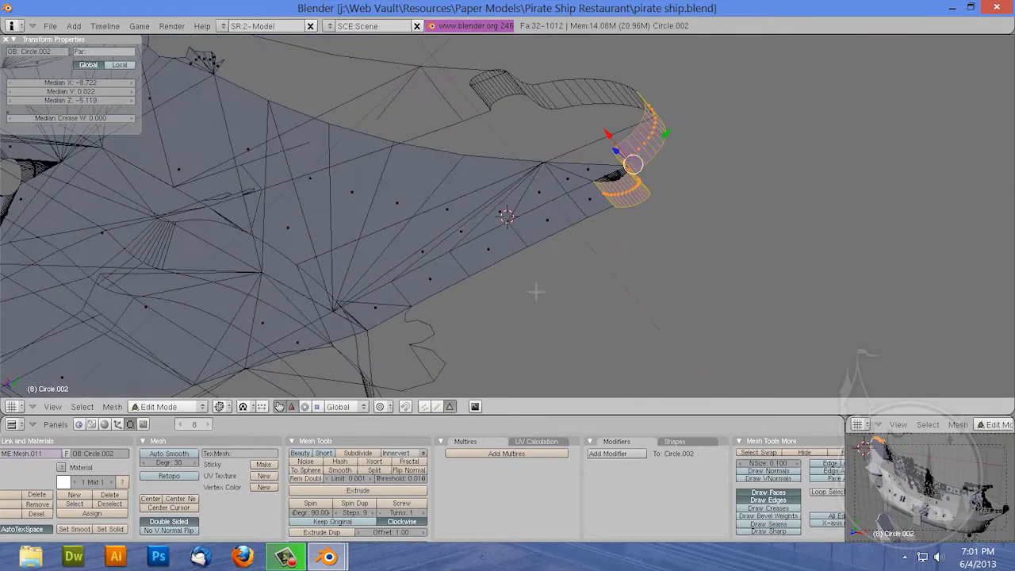
key(p)
click(536, 292)
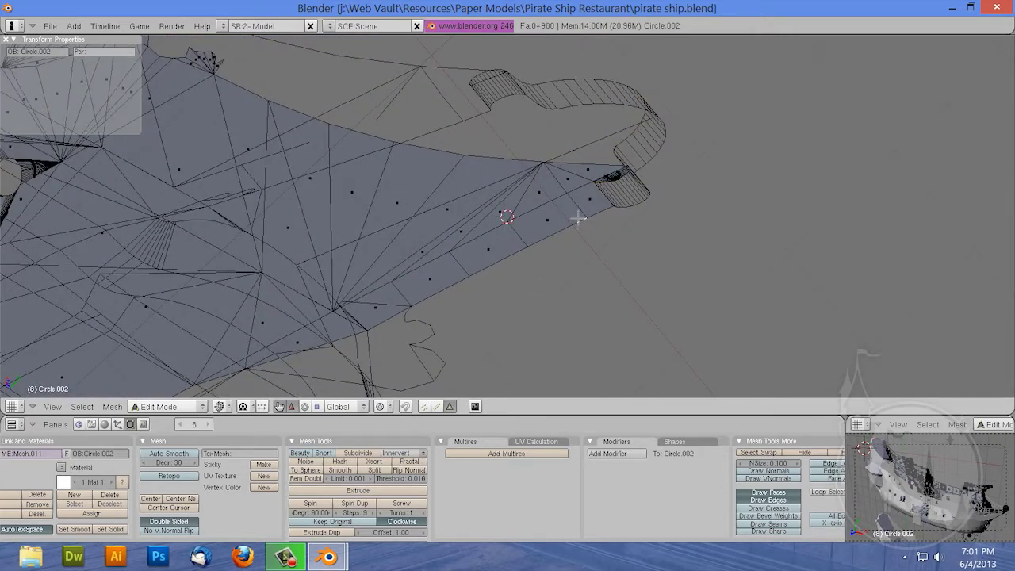
key(Tab)
scroll(573, 213, down, 5)
Step: Edit the Circle.003 hull side and select faces along its upper curved strip
mouse_move(433, 208)
middle_down()
mouse_move(211, 113)
mouse_move(220, 151)
middle_up()
right_click(504, 191)
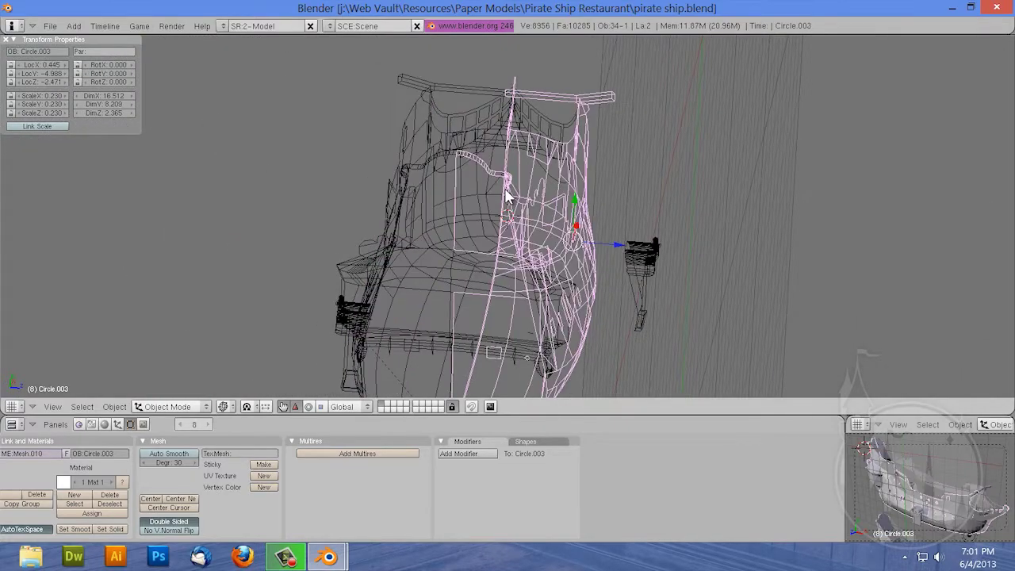
key(Tab)
mouse_move(507, 186)
middle_down()
mouse_move(431, 211)
mouse_move(475, 170)
middle_up()
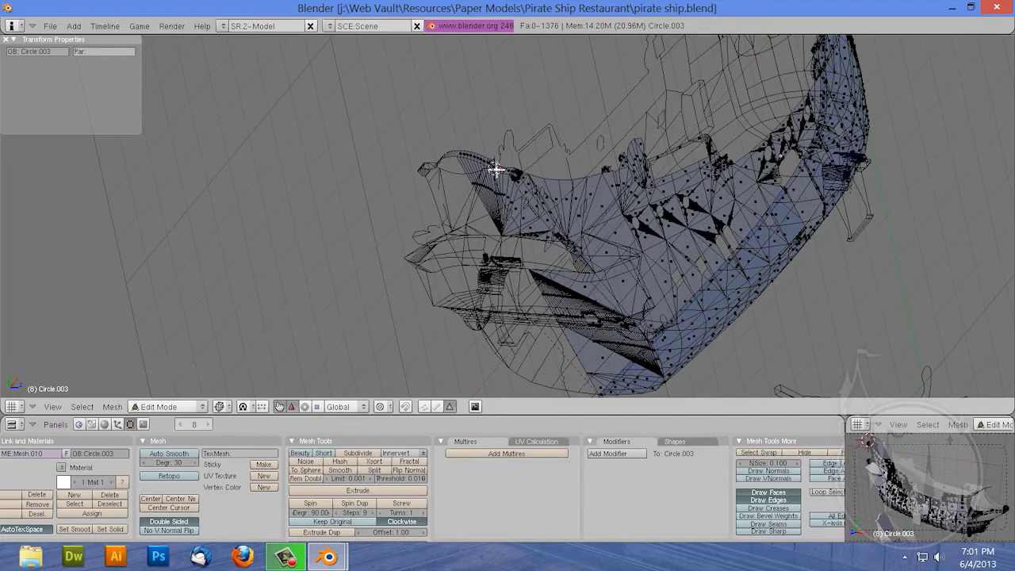
scroll(485, 177, up, 2)
scroll(487, 183, up, 3)
scroll(468, 178, up, 2)
mouse_move(305, 118)
mouse_down()
mouse_move(555, 218)
mouse_move(616, 232)
mouse_up()
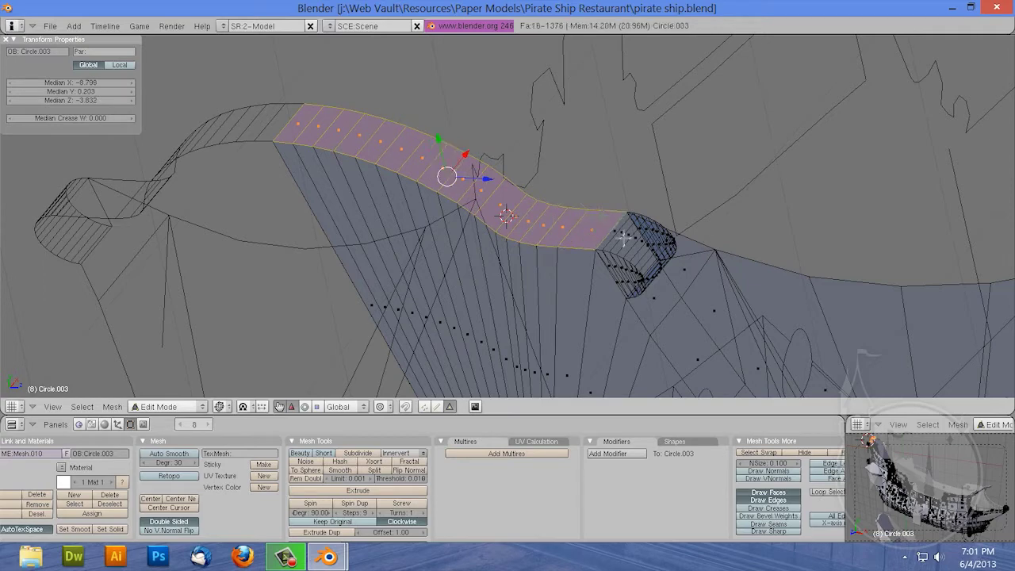
Step: Extend the selection to the strip's raised end and separate it, leaving 1344 faces
middle_drag(642, 252, 512, 240)
drag(673, 248, 707, 303)
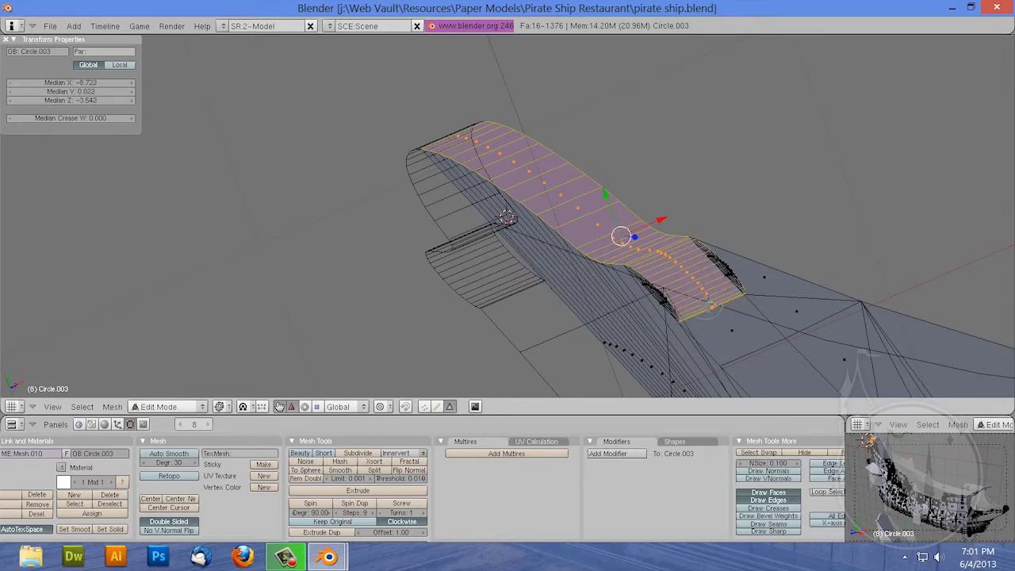
key(p)
click(643, 266)
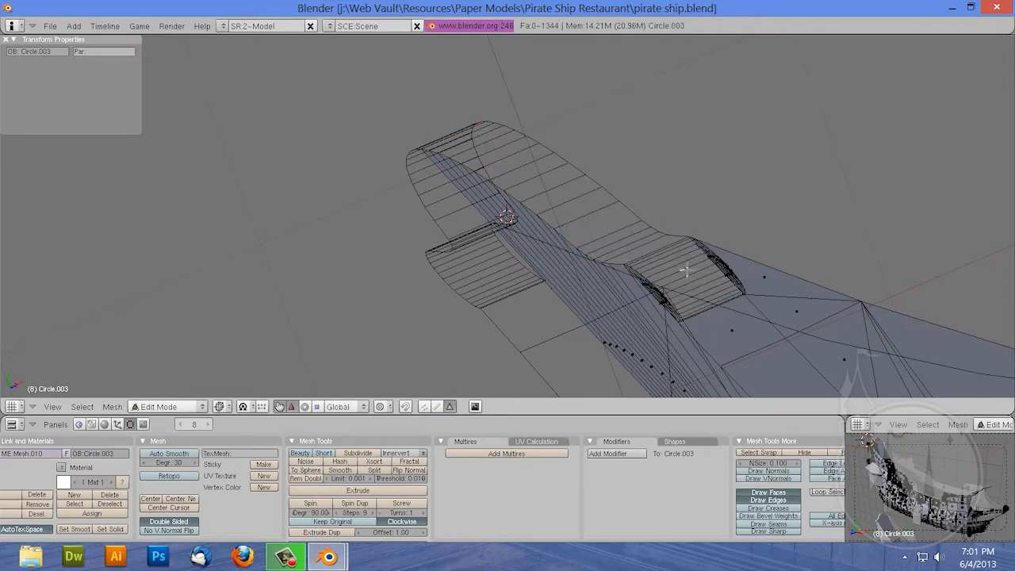
middle_drag(685, 272, 632, 301)
click(425, 406)
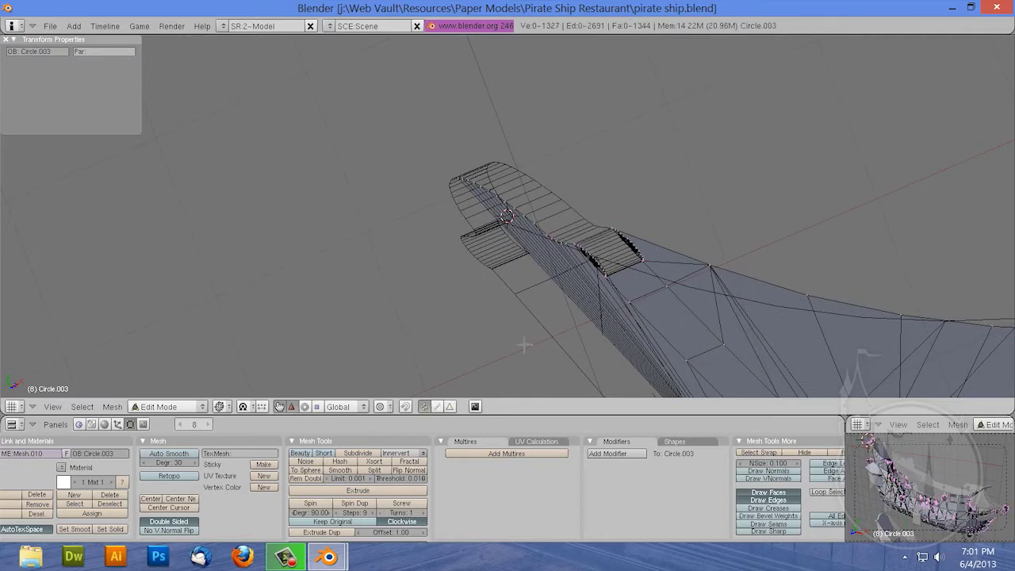
Step: Move the hull-edge loop at Circle.003's bow down and to the right
middle_drag(521, 344, 566, 296)
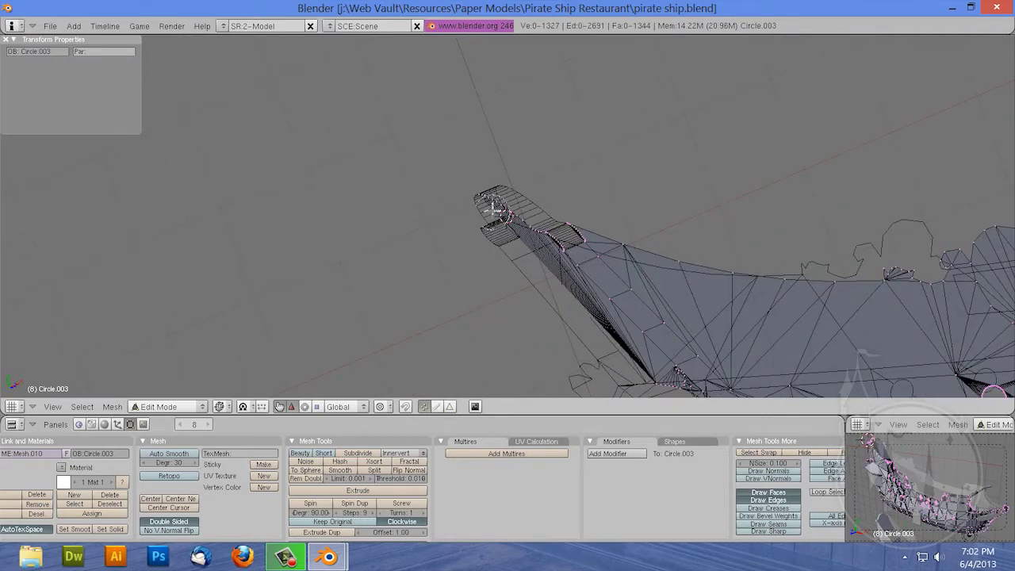
alt+right_click(490, 207)
drag(542, 238, 604, 313)
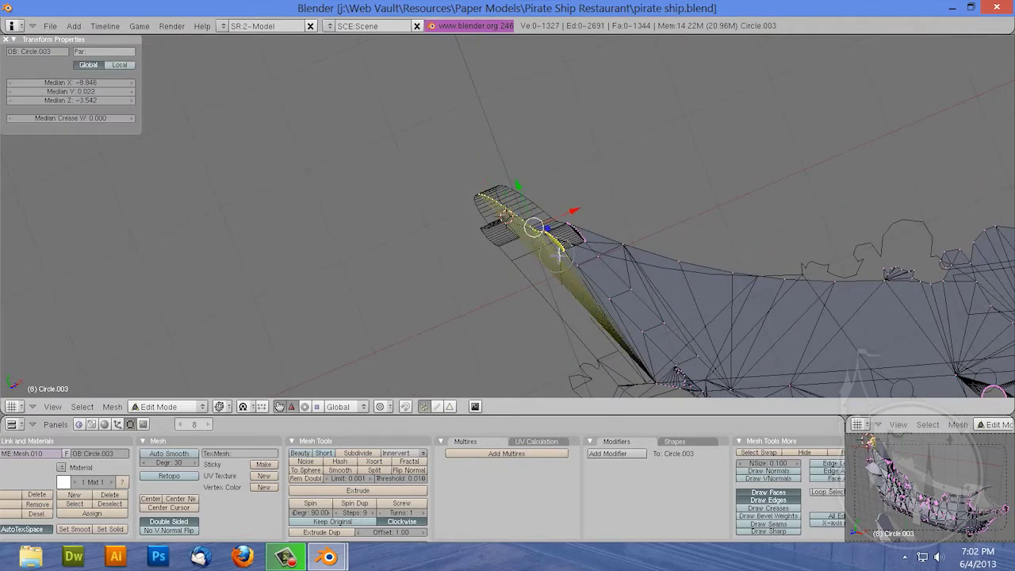
drag(604, 313, 641, 357)
Step: Select the bow's fan of faces, grow the selection, and separate it off
mouse_move(627, 351)
middle_down()
mouse_move(677, 306)
mouse_move(613, 332)
middle_up()
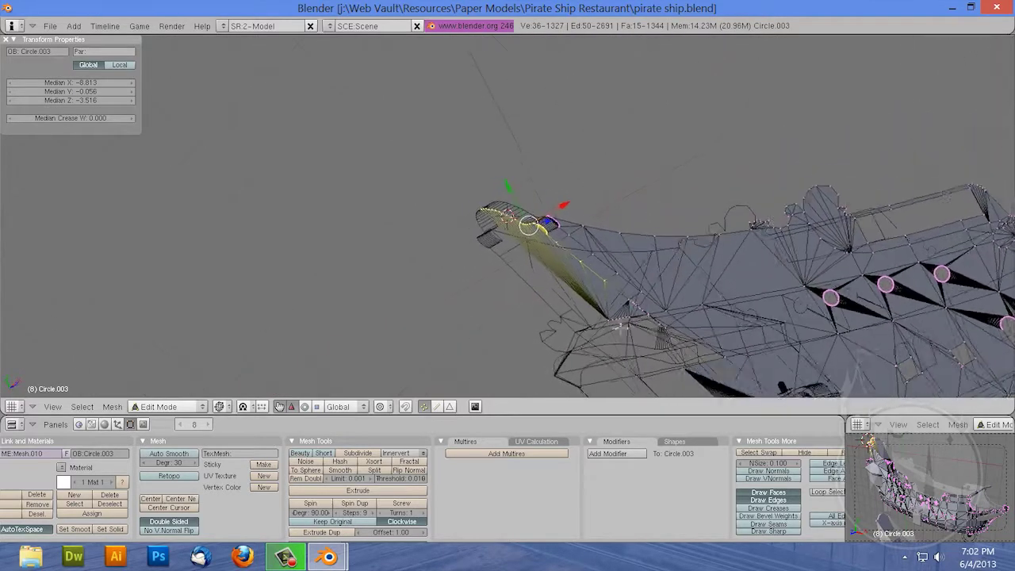
shift+right_click(622, 321)
shift+right_click(626, 320)
shift+right_click(634, 323)
shift+right_click(637, 327)
shift+right_click(643, 339)
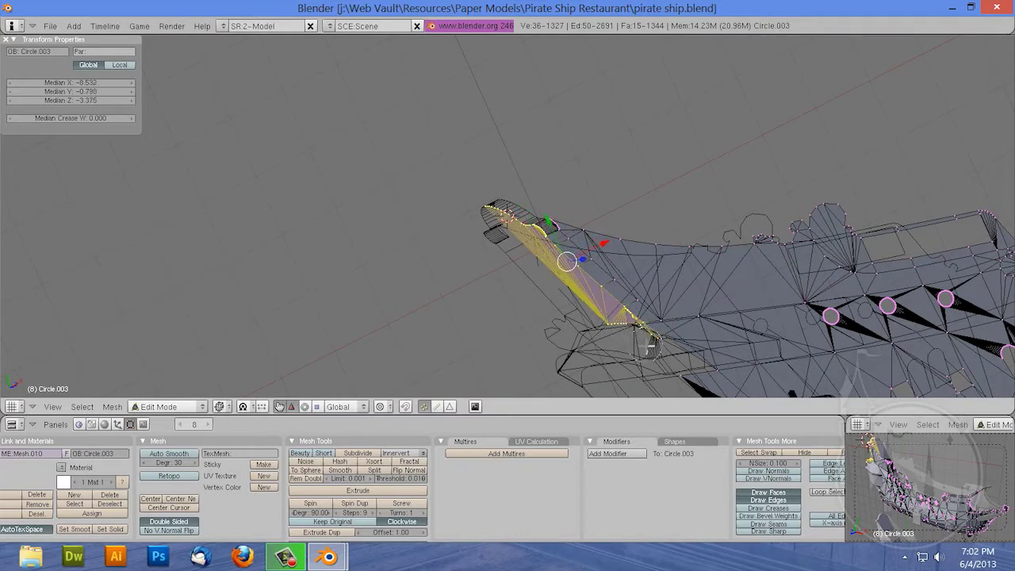
key(ctrl+KP_Add)
middle_drag(650, 349, 664, 228)
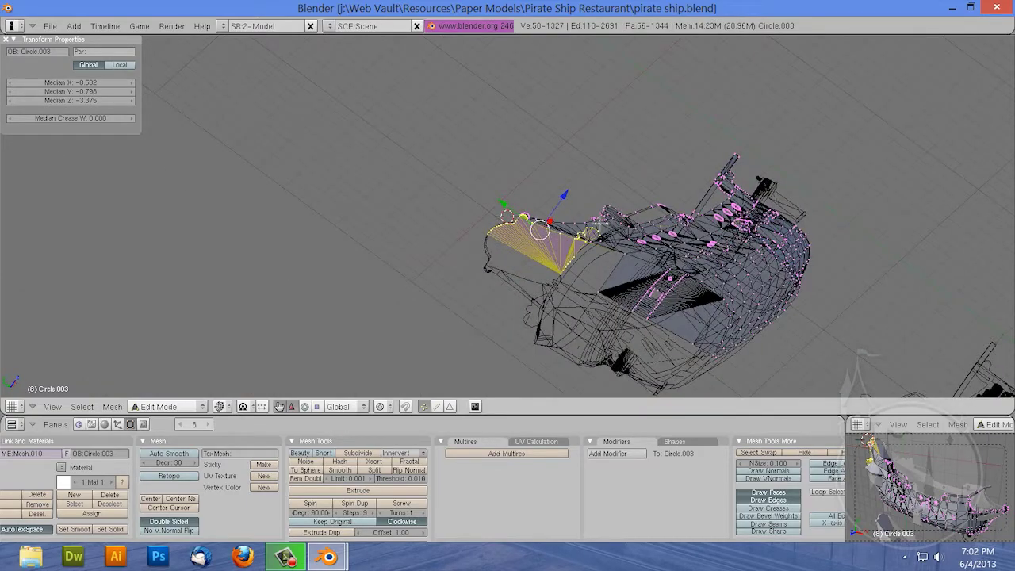
middle_drag(508, 270, 462, 294)
key(p)
click(460, 297)
Step: Switch to front view and select a vertex at the bow tip
mouse_move(594, 300)
middle_down()
mouse_move(644, 238)
mouse_move(658, 238)
middle_up()
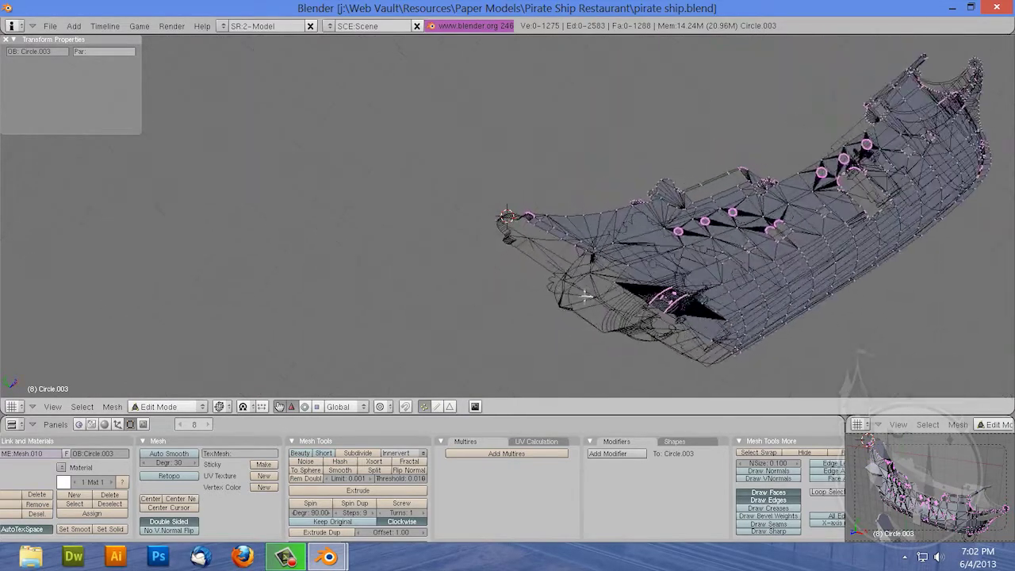
key(KP_1)
right_click(588, 375)
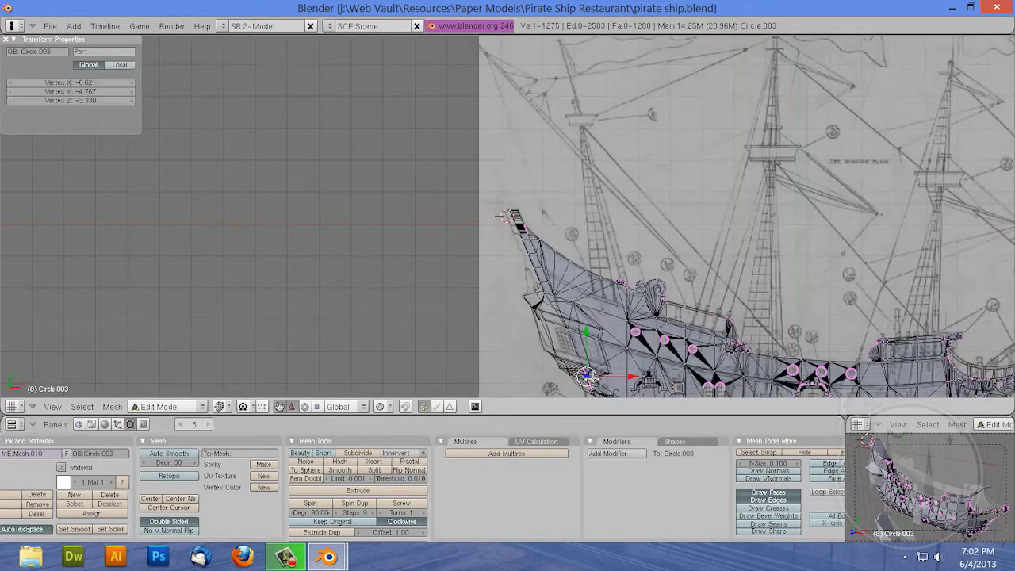
Step: Zoom in on the selected bow-tip vertex and clear the mesh selection
key(KP_Decimal)
scroll(585, 317, down, 2)
scroll(584, 254, down, 2)
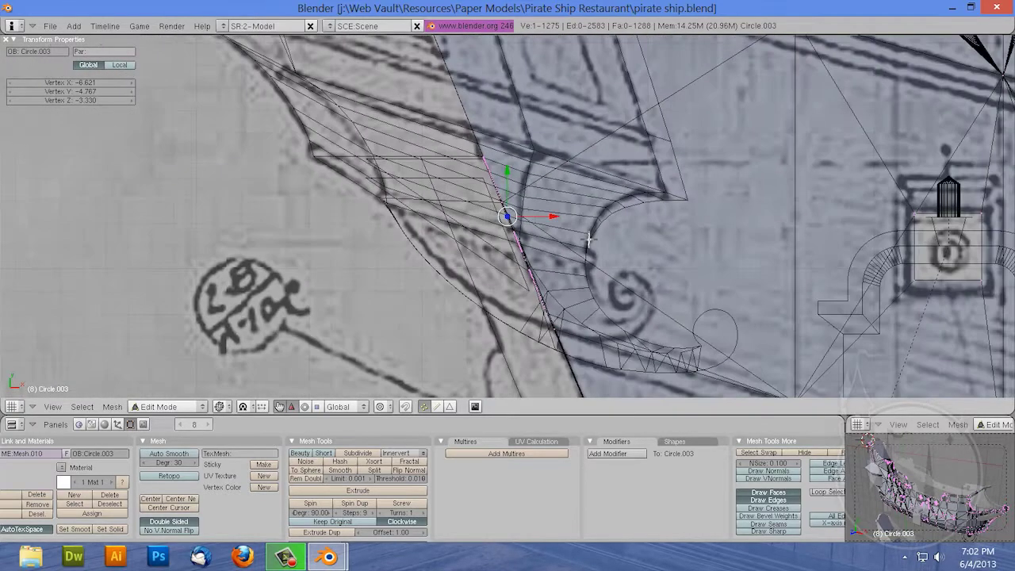
scroll(583, 235, down, 1)
scroll(582, 235, down, 2)
scroll(578, 231, down, 3)
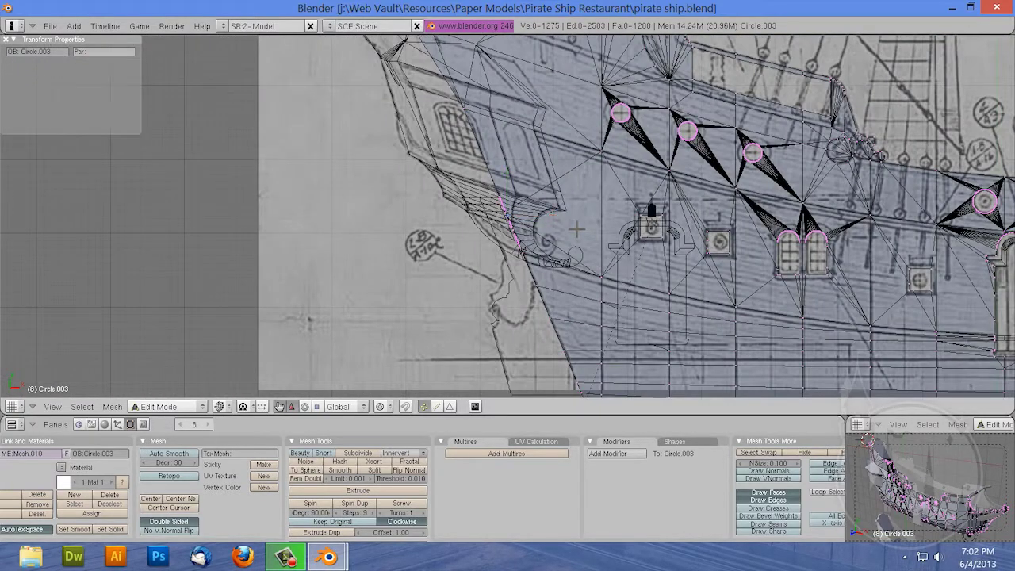
key(a)
scroll(547, 200, up, 3)
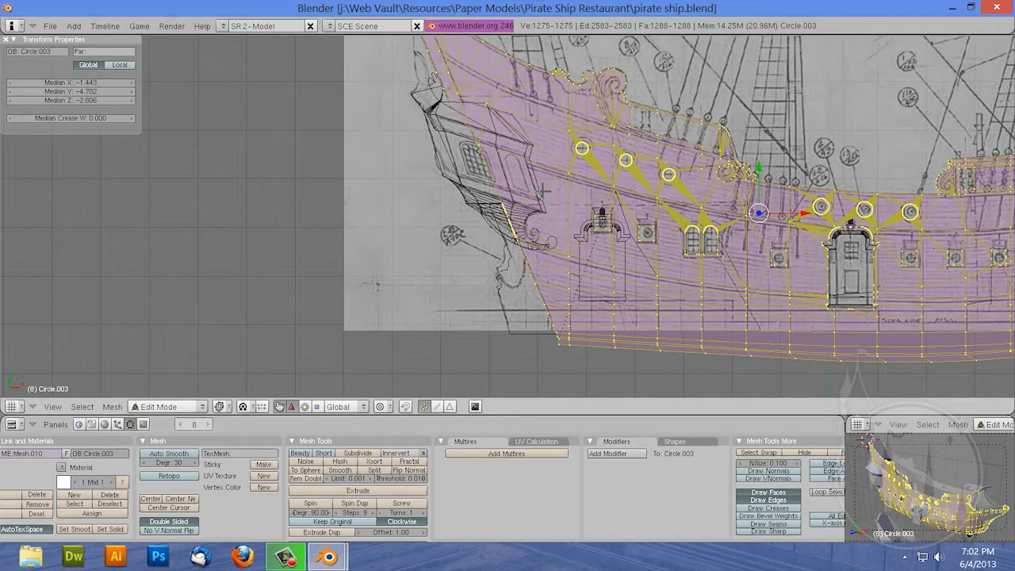
key(a)
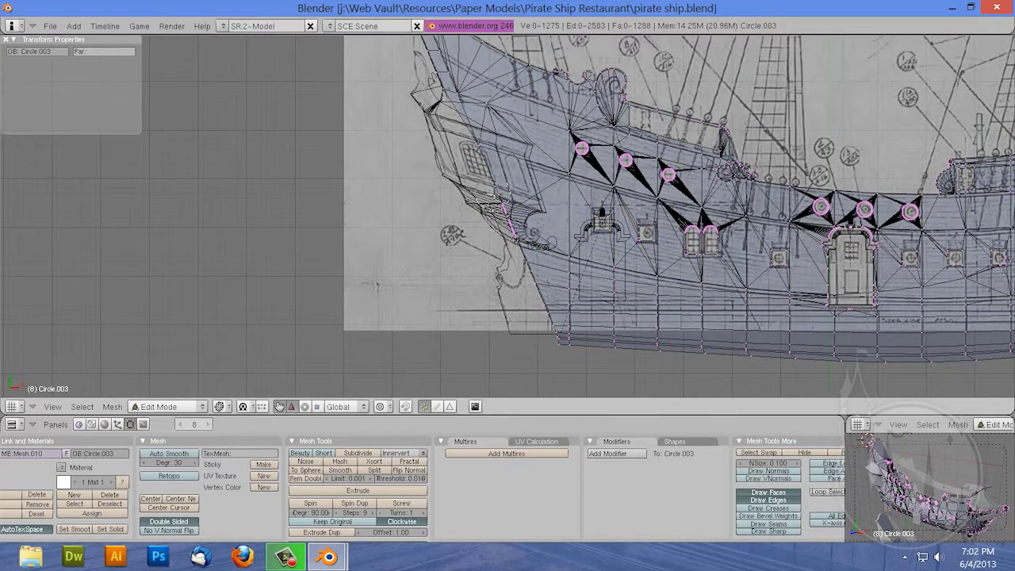
Step: Select the linked bow fan piece with its apex vertex and delete its faces
right_click(510, 222)
right_drag(510, 222, 511, 226)
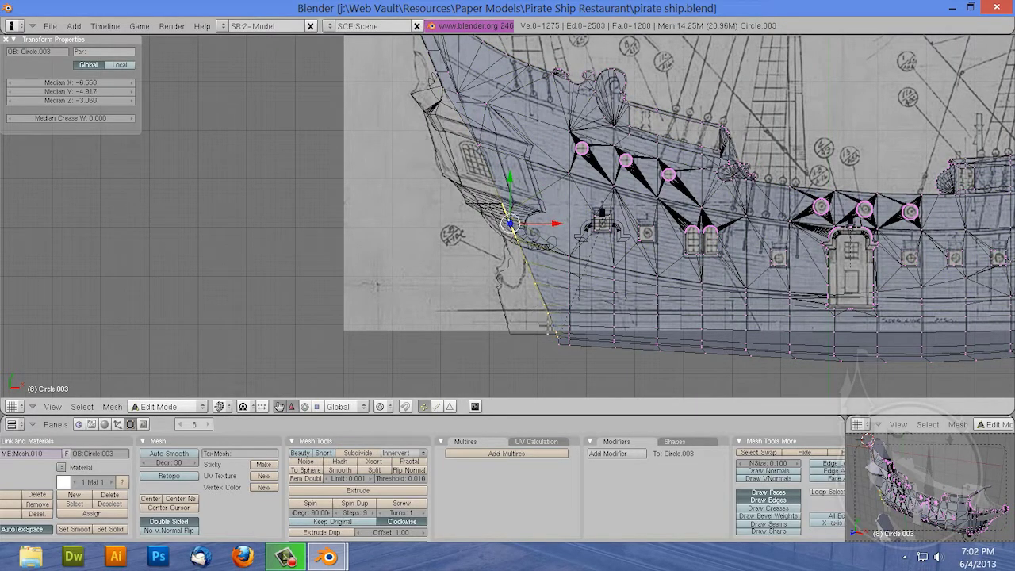
key(ctrl+l)
mouse_move(511, 225)
middle_down()
mouse_move(661, 222)
mouse_move(709, 191)
mouse_move(550, 195)
middle_up()
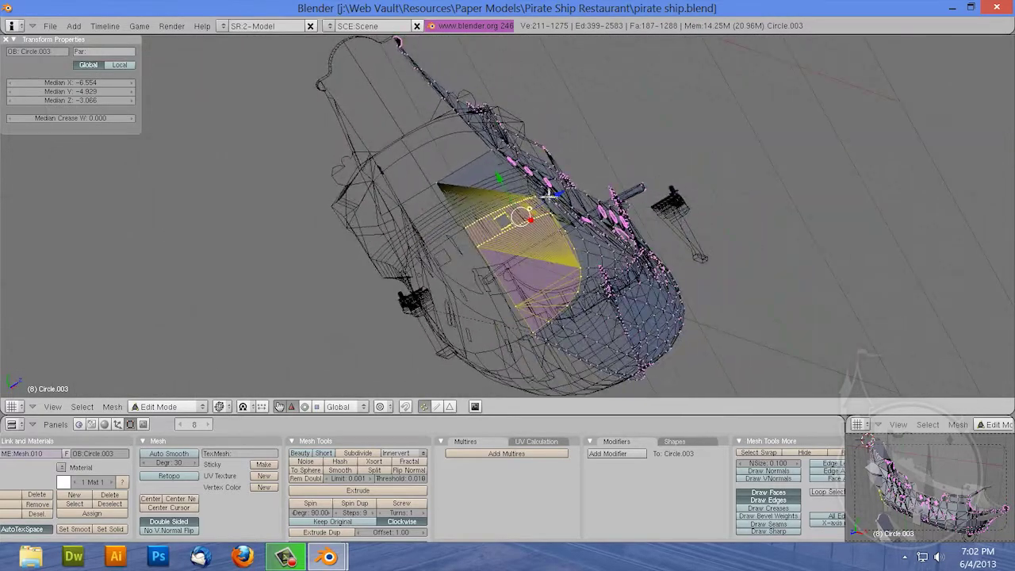
shift+right_click(433, 182)
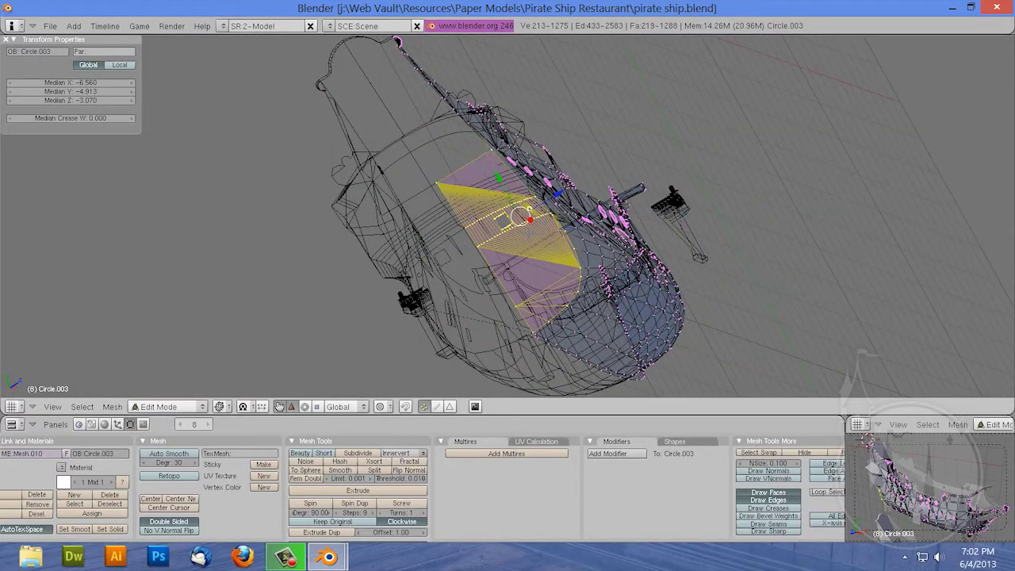
middle_drag(338, 167, 507, 243)
key(x)
click(507, 244)
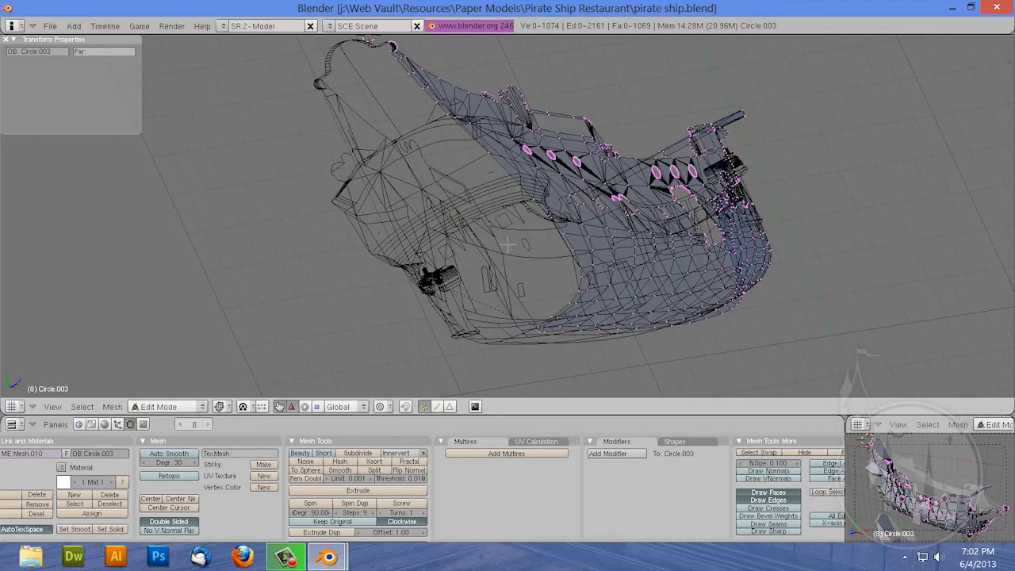
Step: Join the curved lower stern panel with its neighbouring piece into one mesh
key(Tab)
key(z)
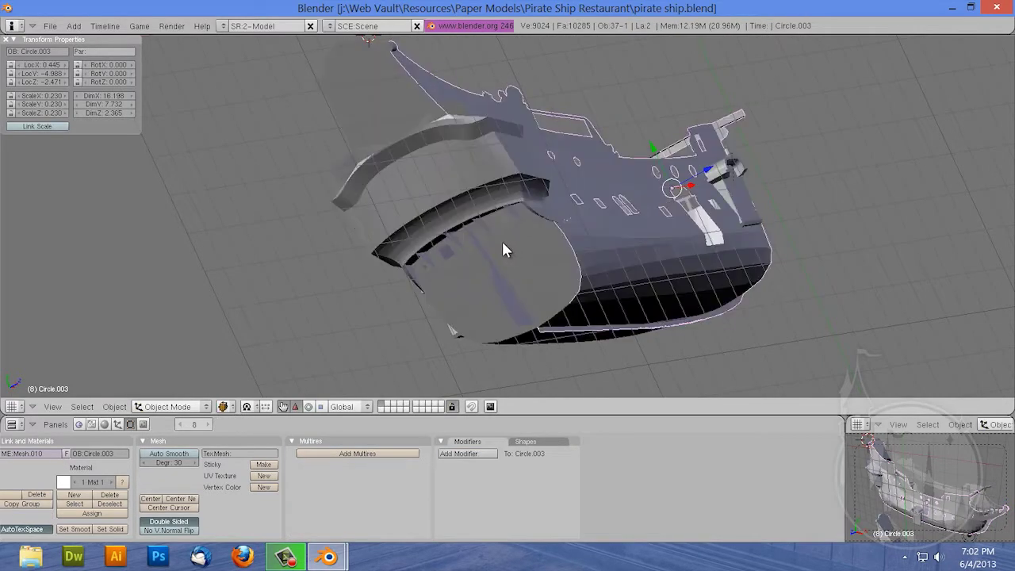
right_click(473, 285)
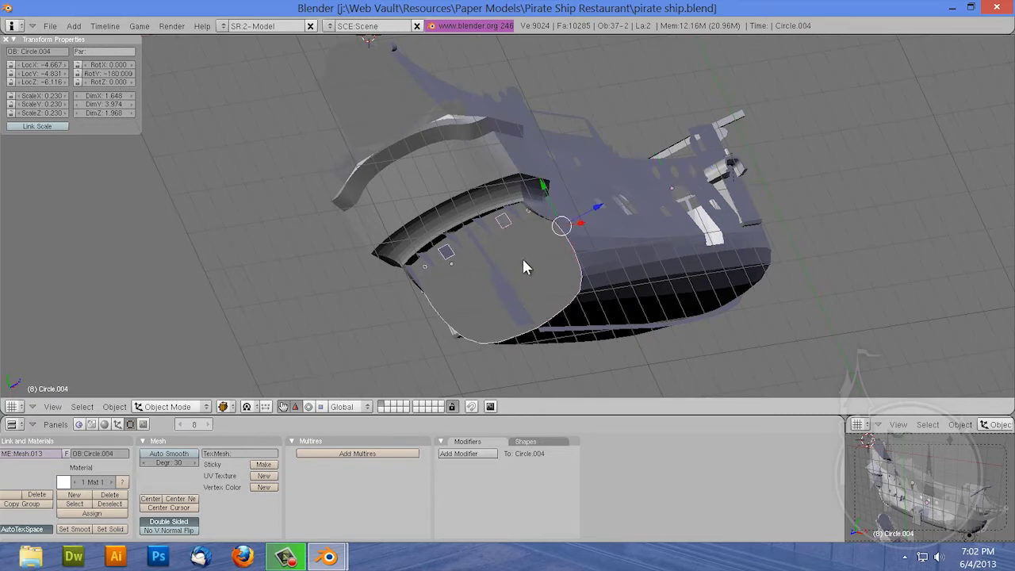
key(ctrl+j)
click(522, 262)
Step: Remove duplicate vertices from the joined stern panel mesh
key(Tab)
key(a)
key(a)
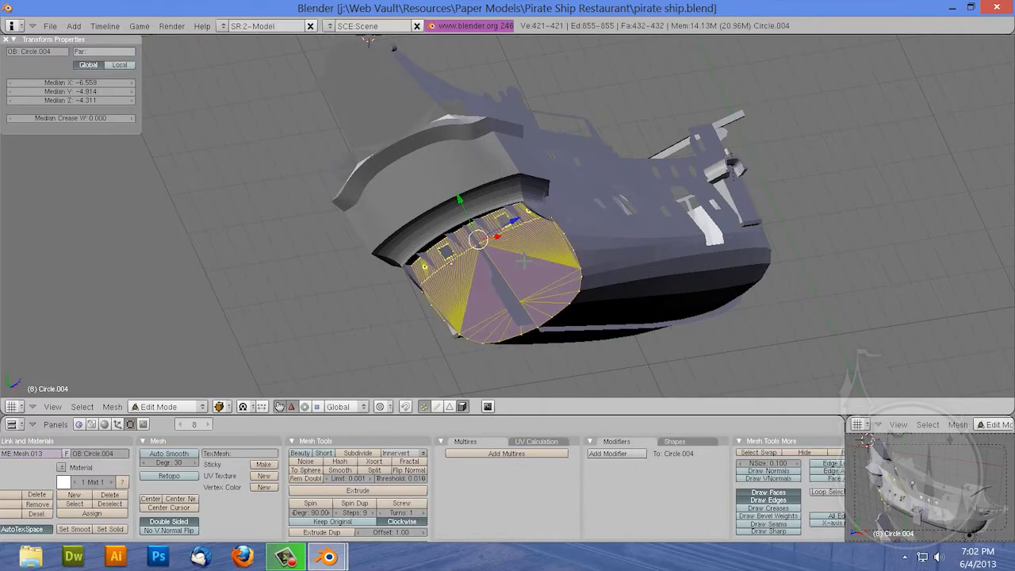
key(w)
click(524, 260)
Step: Select the top stern piece Circle.001 and open it in Edit Mode
key(Tab)
right_click(394, 98)
right_click(371, 108)
key(Tab)
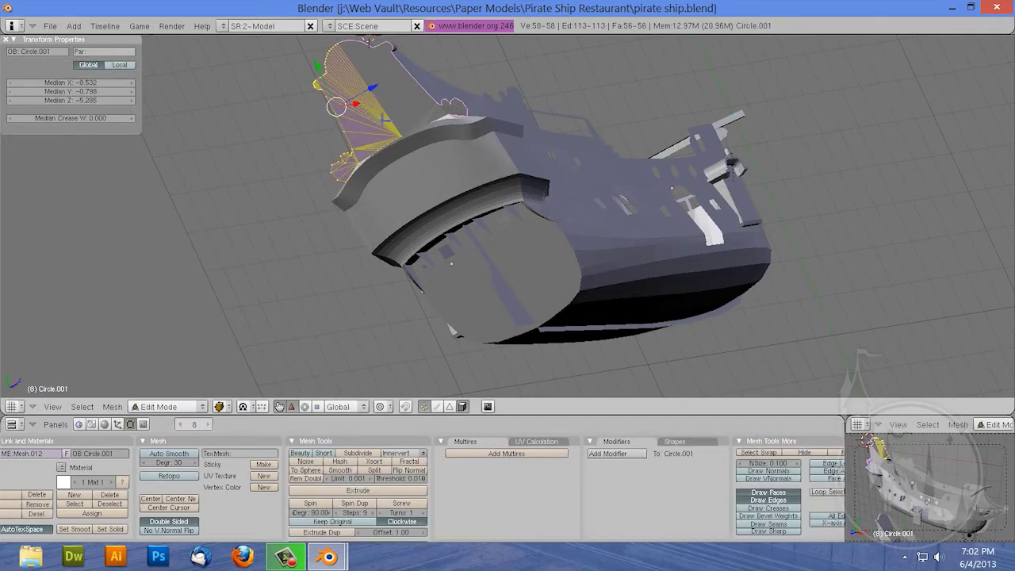
Step: Join the lower stern panel and top stern outline into one mesh
key(Tab)
right_click(405, 94)
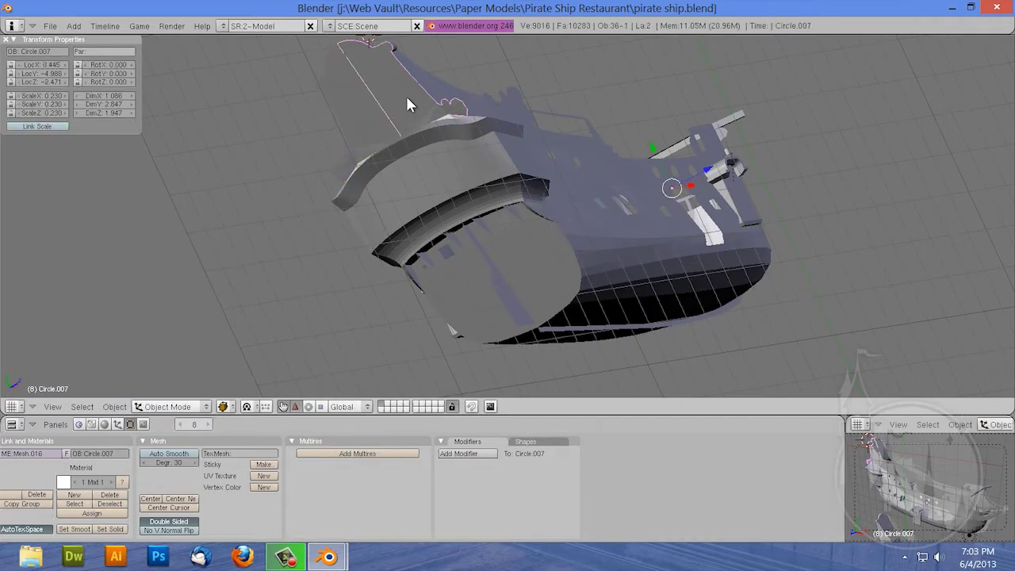
right_click(363, 107)
shift+right_click(382, 102)
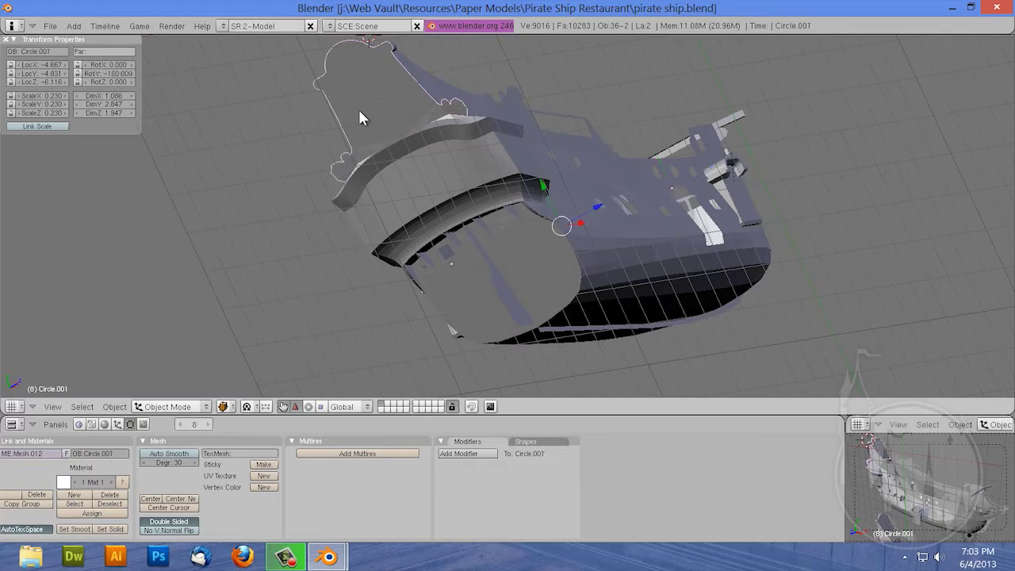
key(ctrl+j)
click(368, 117)
Step: Remove the one duplicate vertex from the joined stern mesh
key(Tab)
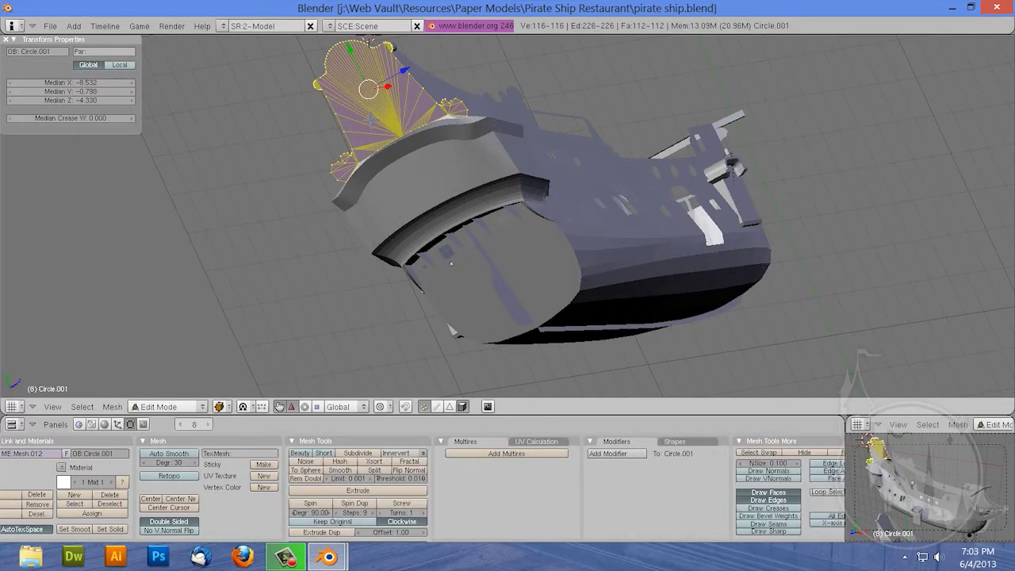
key(w)
click(370, 119)
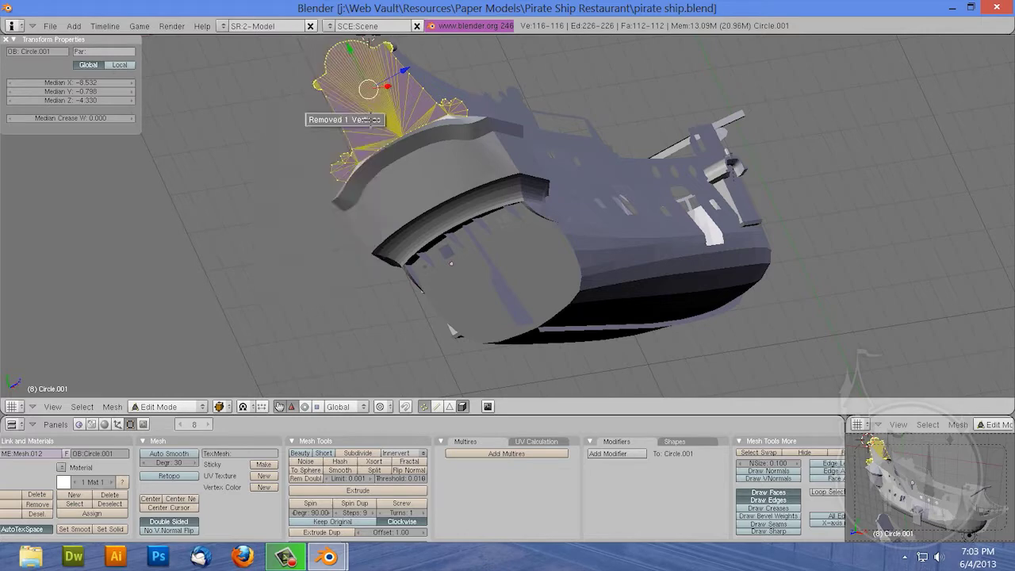
key(Tab)
Step: Test-move the top stern fan piece aside, then undo it back into place
middle_drag(404, 104, 483, 107)
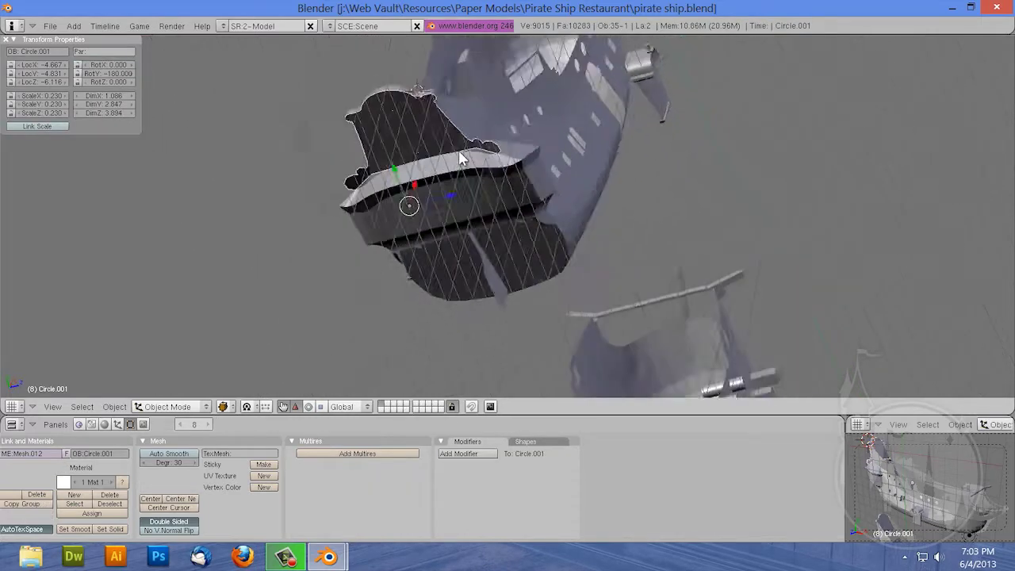
right_click(467, 94)
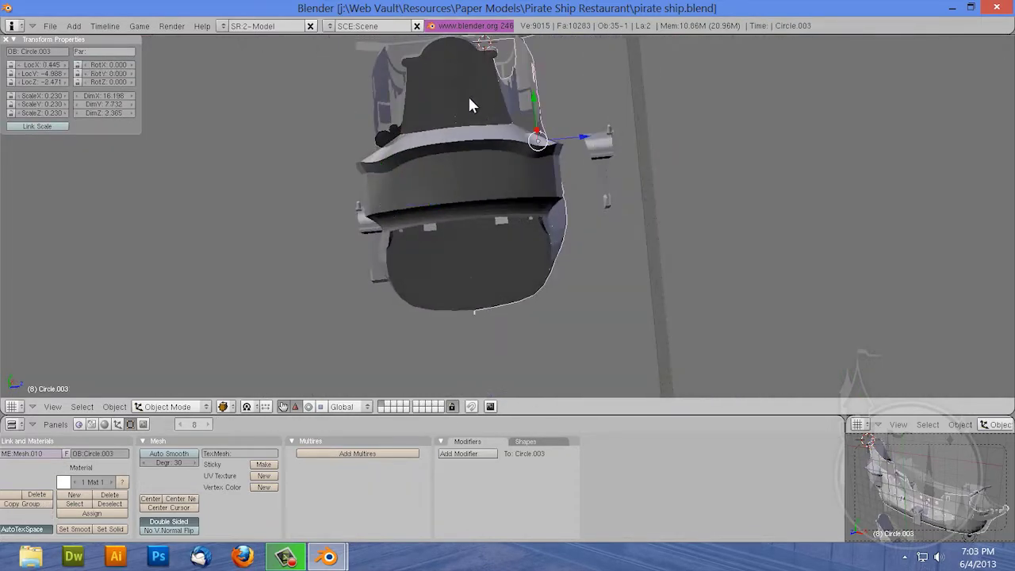
right_click(467, 94)
key(Tab)
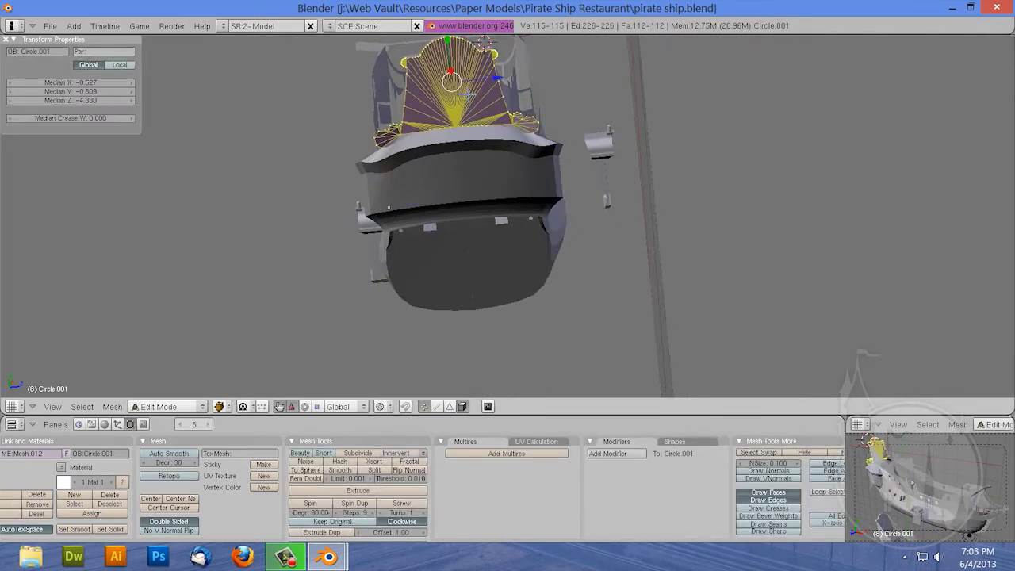
key(g)
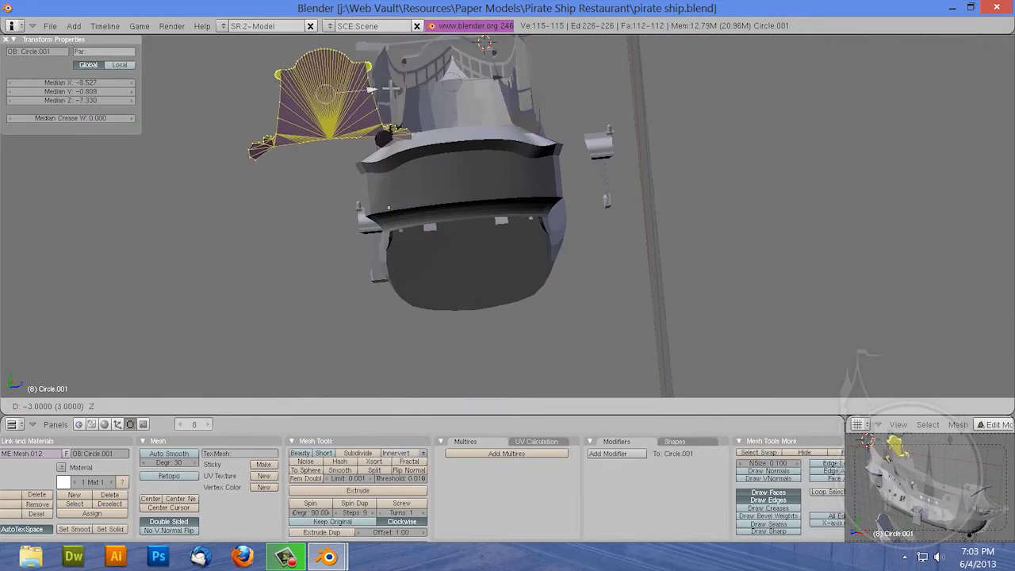
click(401, 89)
middle_drag(401, 89, 555, 119)
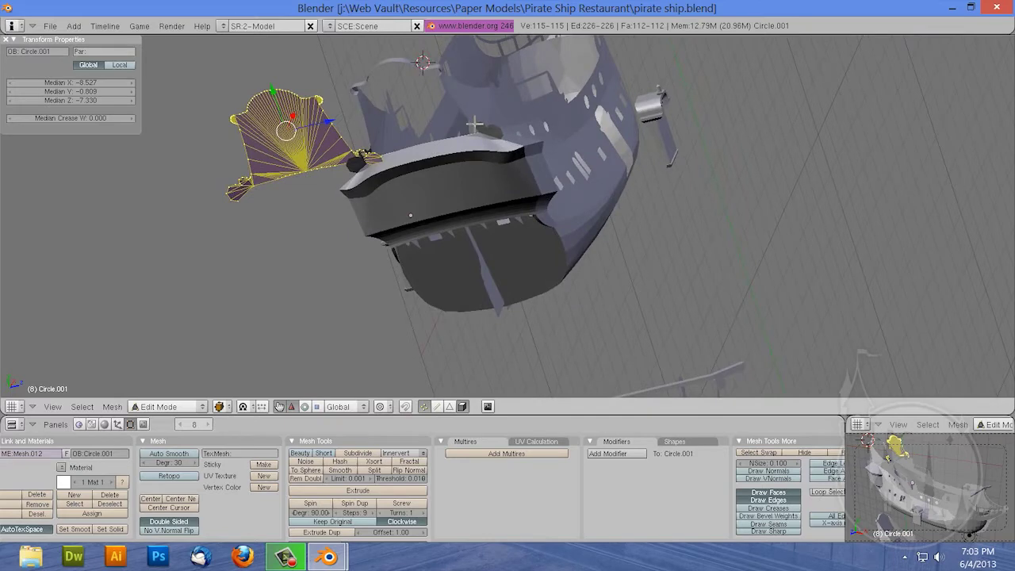
key(ctrl+z)
key(Tab)
Step: Zoom in on the fan piece's centre vertex in Edit Mode
mouse_move(454, 121)
middle_down()
mouse_move(467, 81)
mouse_move(453, 101)
middle_up()
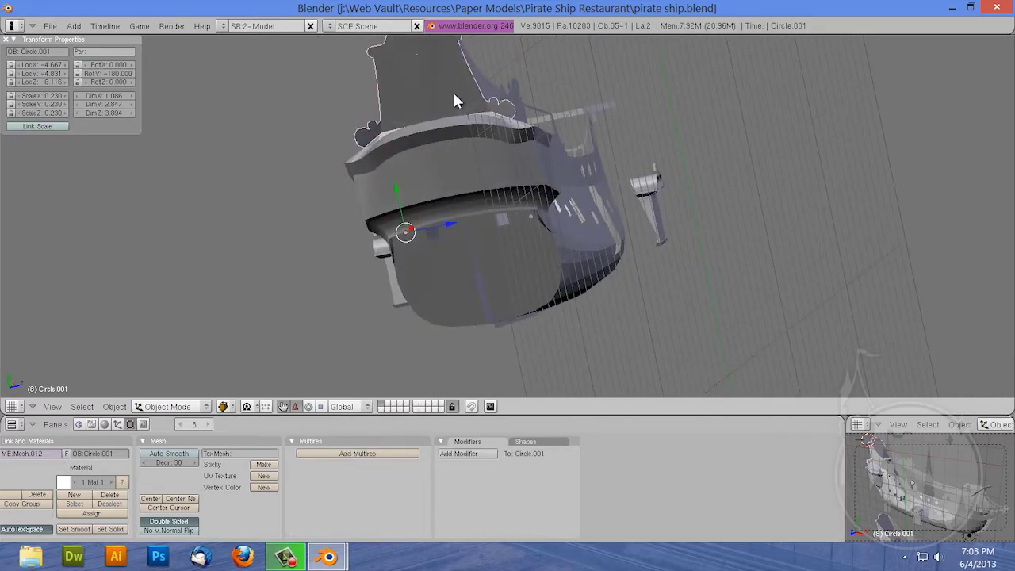
key(Tab)
right_click(451, 111)
key(KP_Decimal)
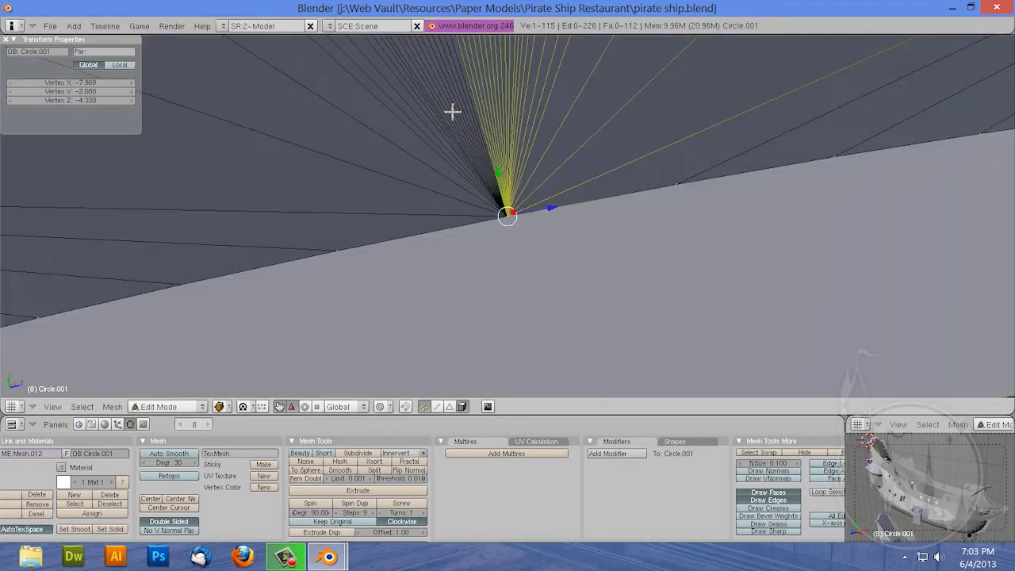
mouse_move(453, 108)
middle_down()
mouse_move(506, 220)
mouse_move(384, 238)
mouse_move(476, 214)
mouse_move(496, 130)
mouse_move(484, 163)
mouse_move(480, 155)
mouse_move(492, 159)
mouse_move(495, 242)
middle_up()
Step: Merge the two overlapping centre vertices of the fan at their centre
key(a)
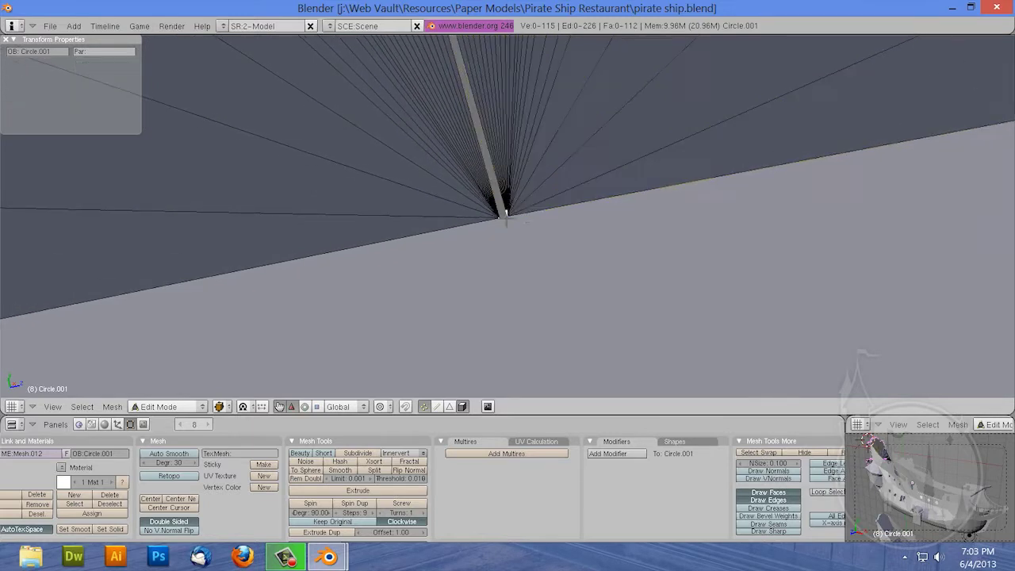
right_click(508, 213)
shift+right_click(507, 212)
key(w)
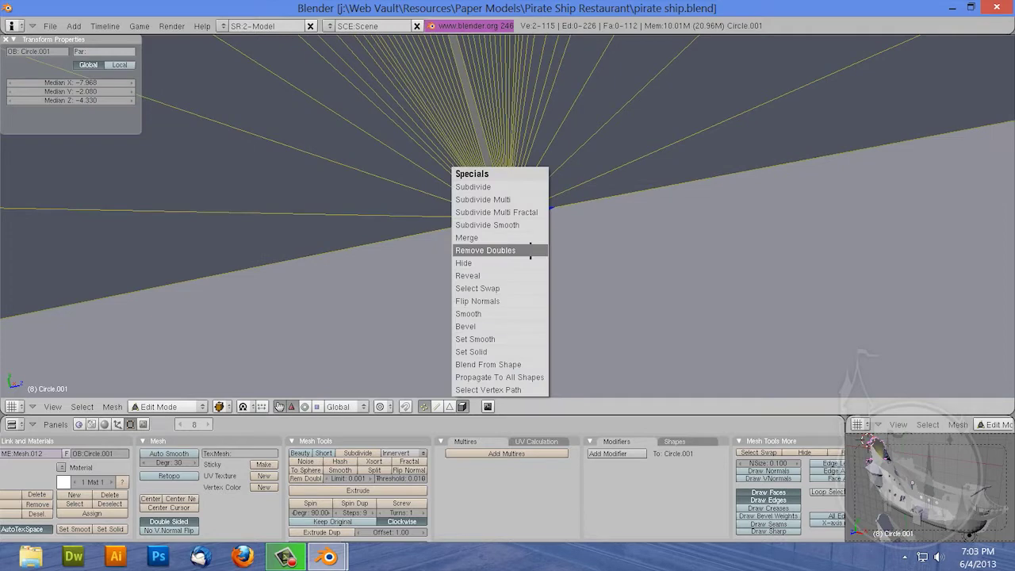
click(476, 238)
click(468, 265)
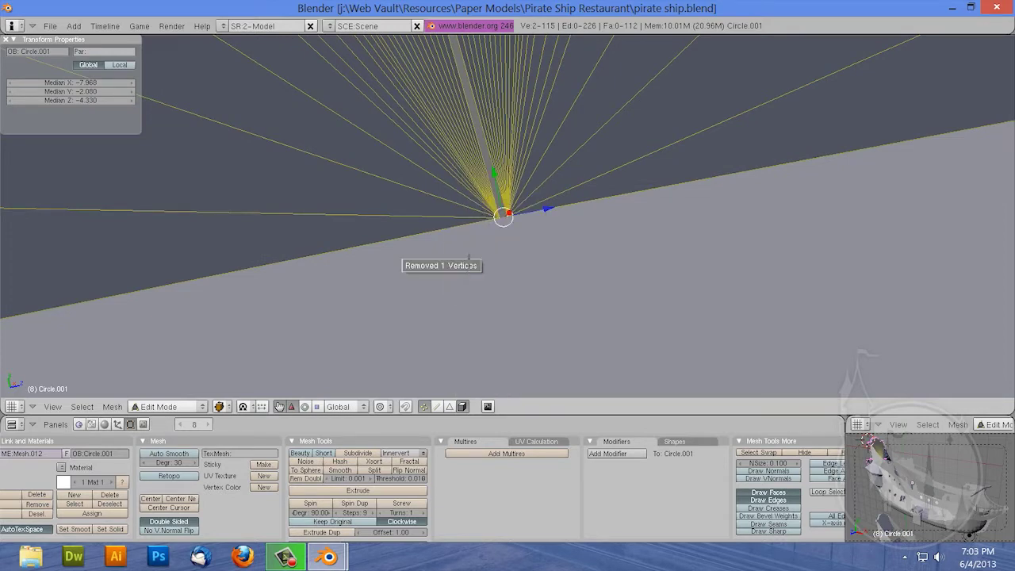
Step: Return to Object Mode and select the hull
scroll(548, 156, down, 1)
scroll(537, 156, down, 3)
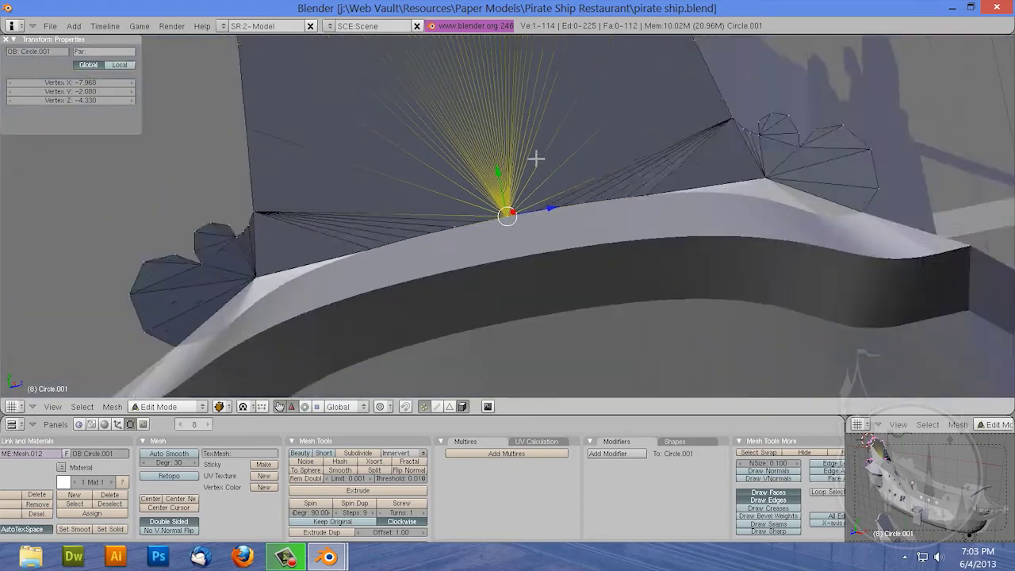
scroll(528, 154, down, 2)
scroll(515, 142, down, 2)
key(Tab)
mouse_move(513, 138)
middle_down()
mouse_move(503, 180)
mouse_move(441, 237)
mouse_move(503, 250)
mouse_move(529, 232)
middle_up()
right_click(529, 232)
scroll(529, 230, up, 5)
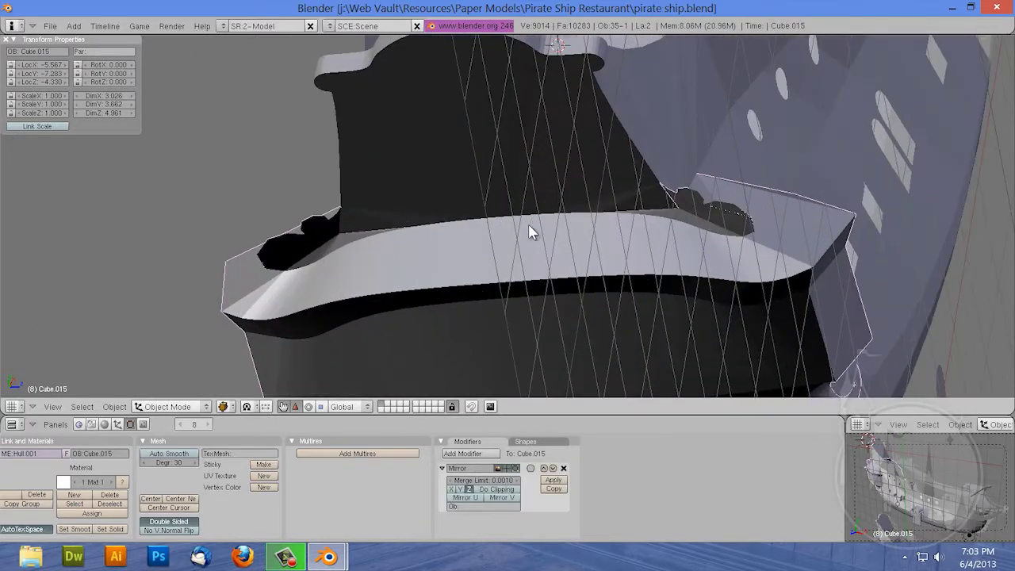
Step: Check a hull vertex at the stern edge in Edit Mode, then leave it
key(Tab)
scroll(520, 225, up, 3)
right_click(511, 225)
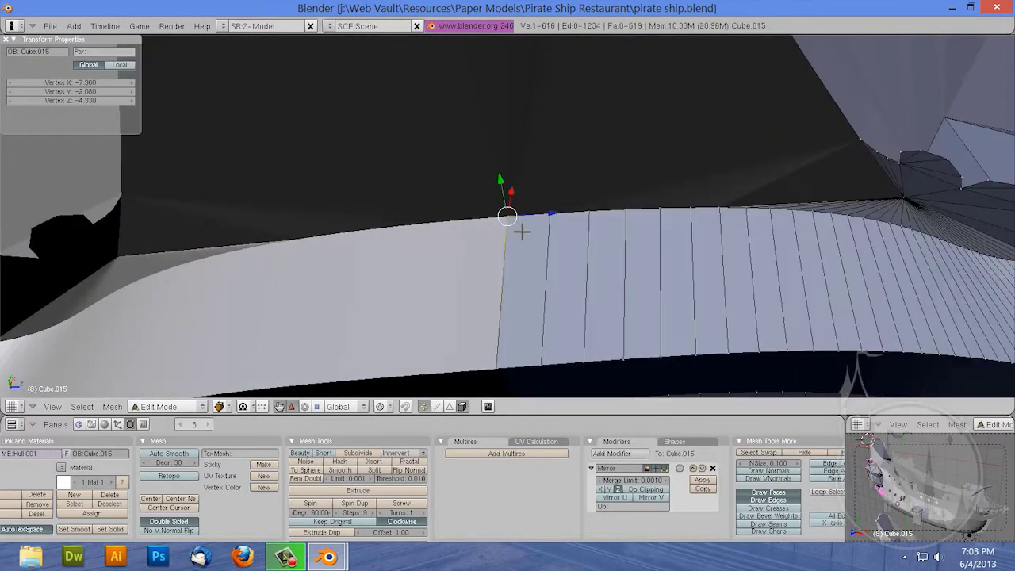
scroll(516, 226, up, 2)
scroll(530, 226, down, 1)
scroll(528, 225, down, 3)
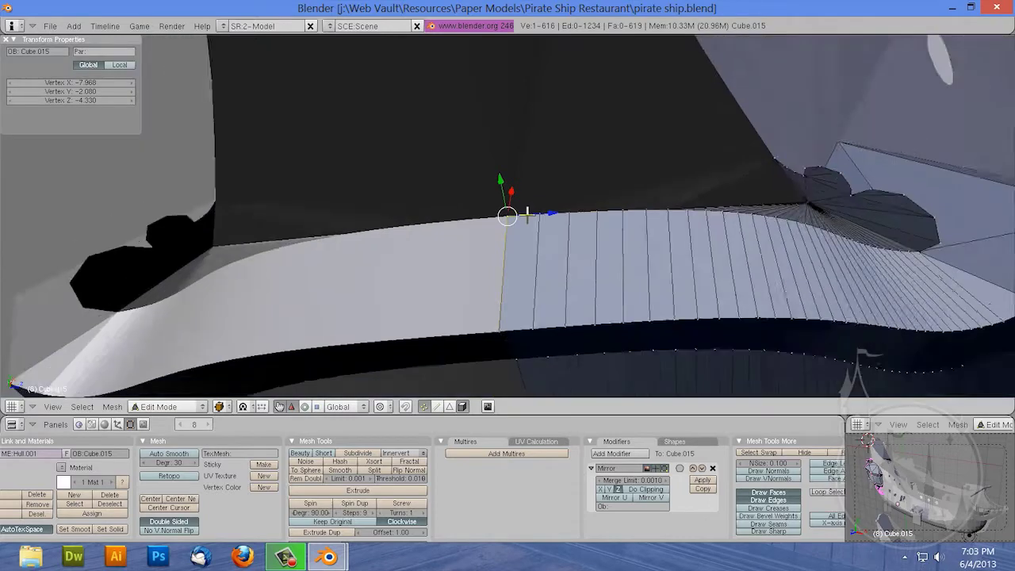
scroll(527, 222, down, 2)
key(Tab)
Step: Remove the two duplicate vertices from the small crown piece atop the stern
right_click(498, 121)
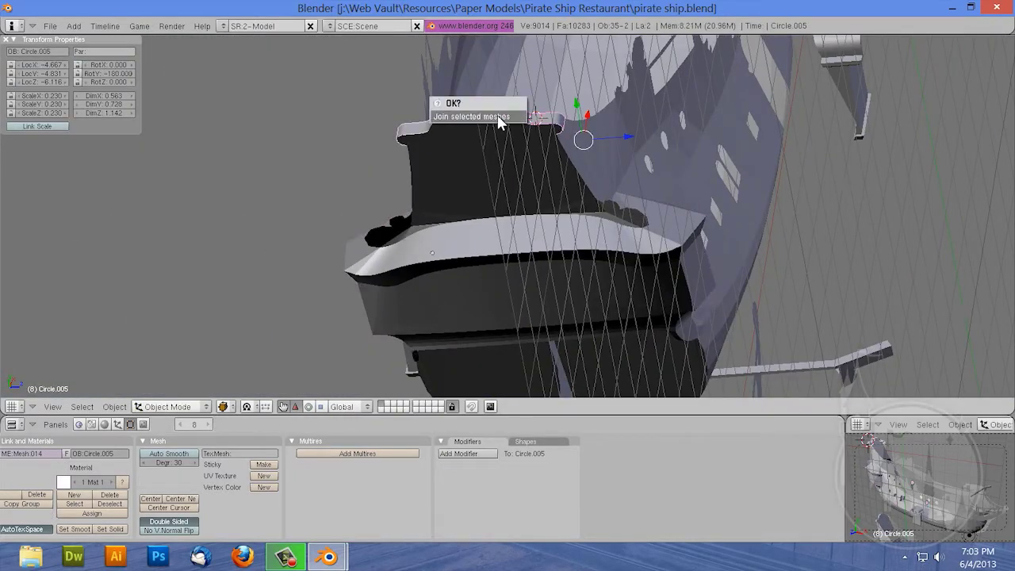
key(Tab)
key(w)
click(493, 111)
key(w)
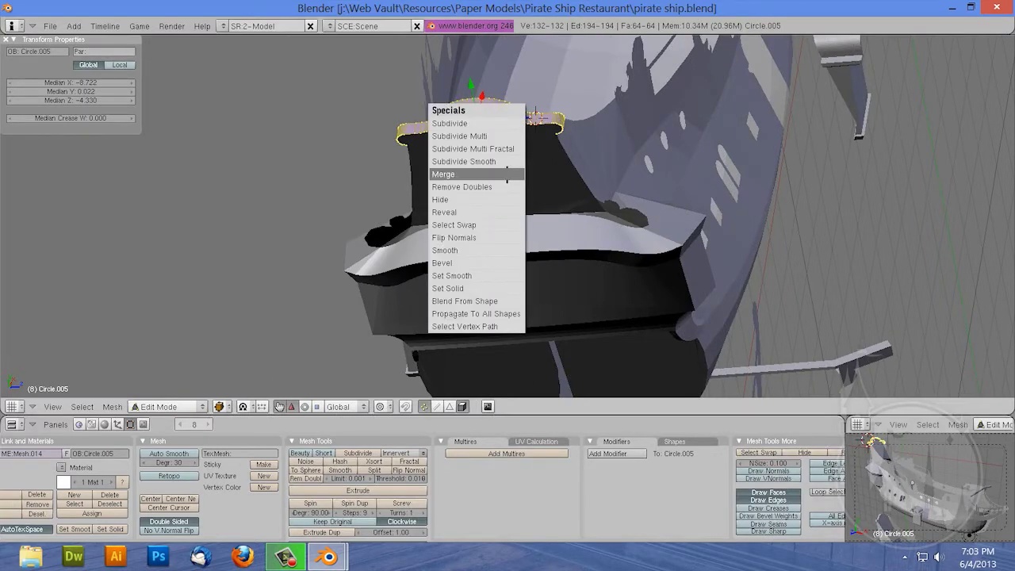
click(474, 187)
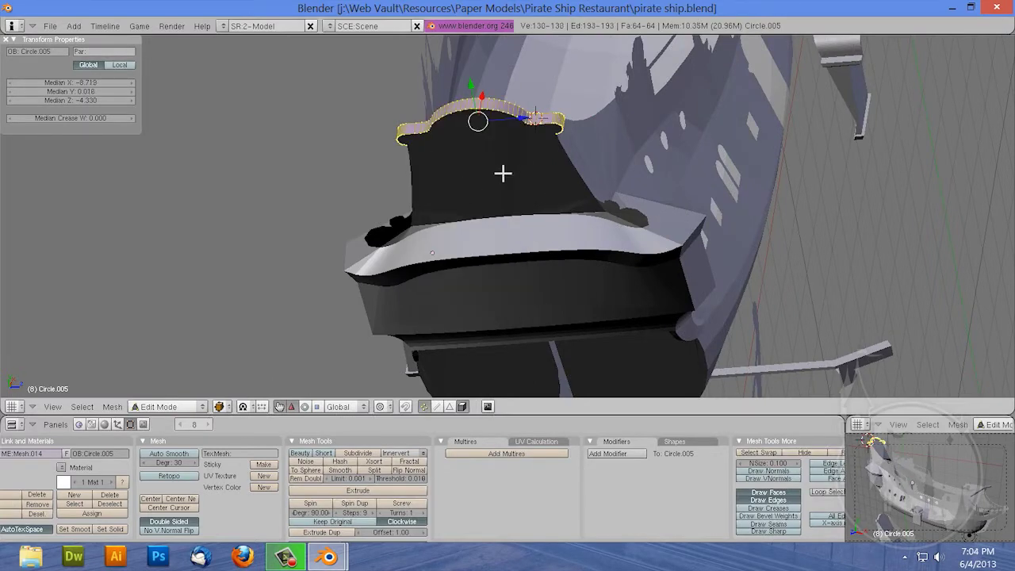
key(Tab)
scroll(509, 166, down, 3)
middle_drag(520, 184, 410, 146)
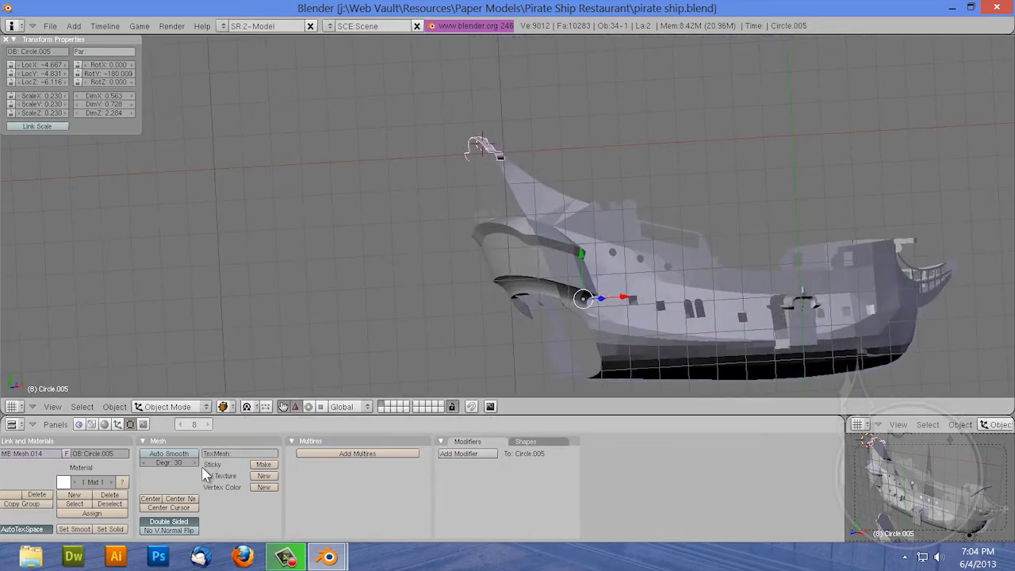
Step: Reset the crown piece's origin and raise it 1 unit along Y, cancelling a -1 move
click(176, 507)
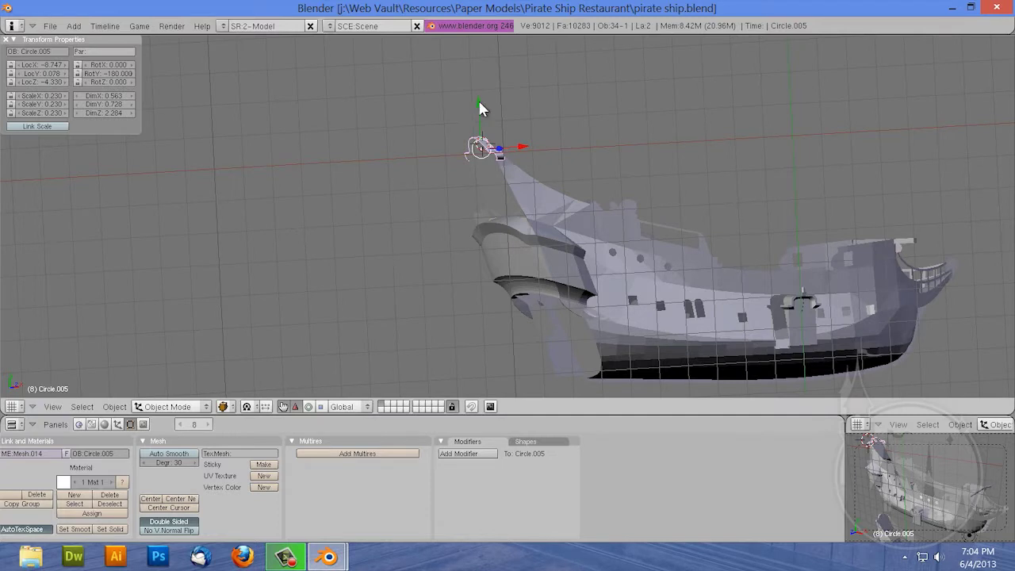
key(g)
key(y)
key(1)
key(Return)
key(KP_7)
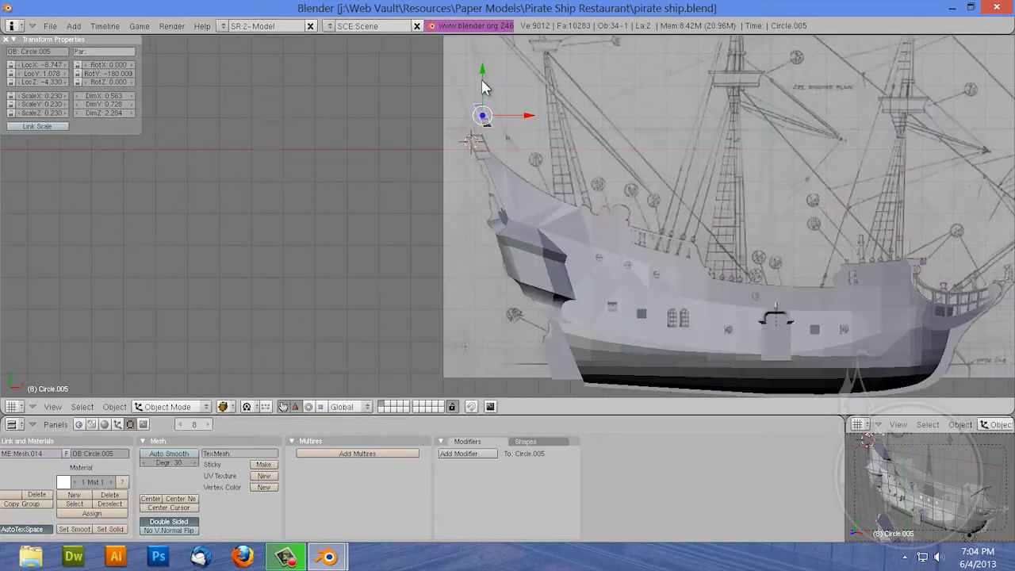
key(g)
key(y)
key(minus)
key(1)
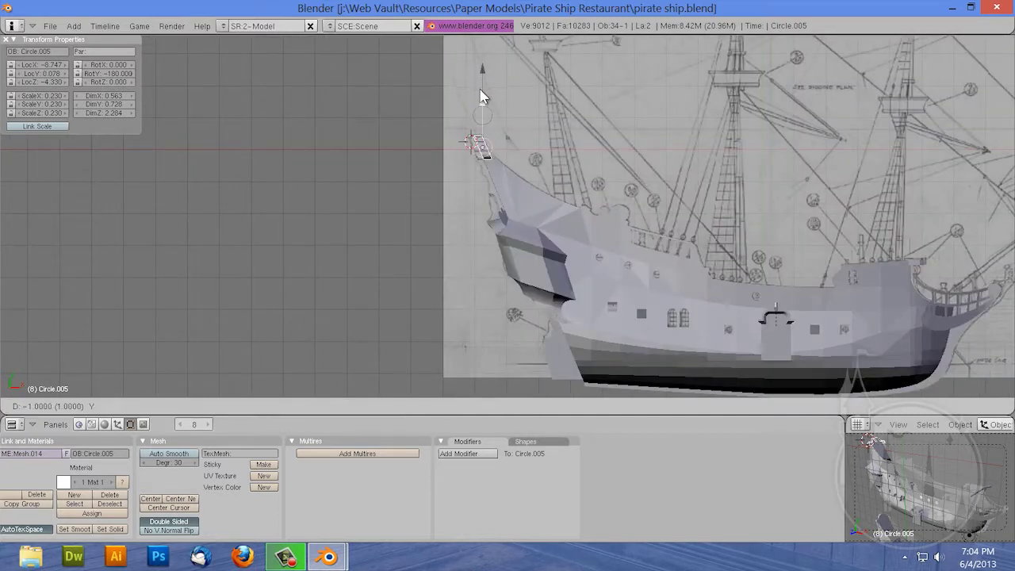
key(Escape)
Step: Recentre the bow outline's origin on its geometry and shift it left
mouse_move(469, 165)
middle_down()
mouse_move(537, 204)
mouse_move(501, 189)
middle_up()
right_click(501, 188)
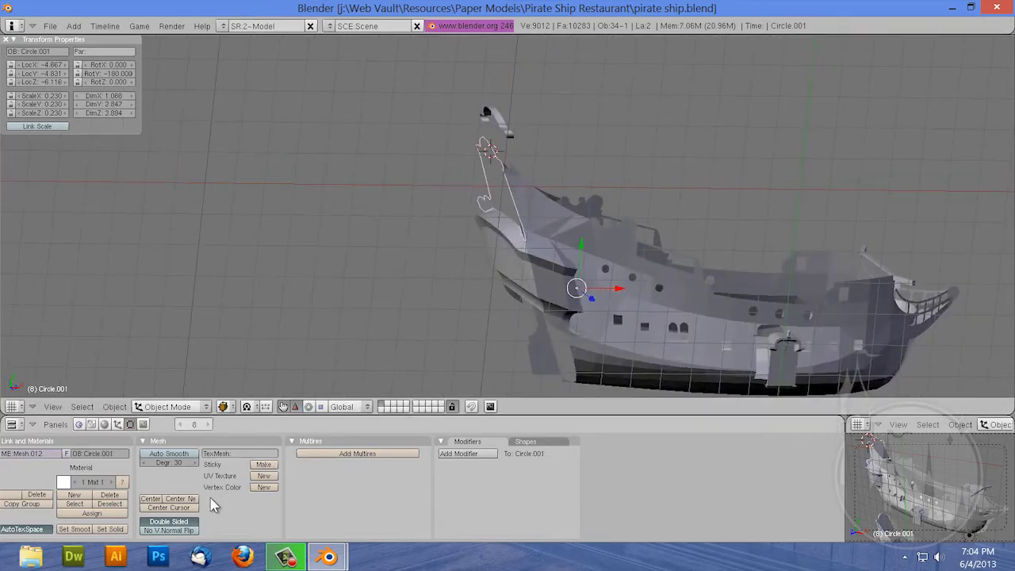
click(189, 501)
key(g)
click(515, 181)
Step: Recentre the stern panel's origin on its geometry and reposition it
right_click(547, 343)
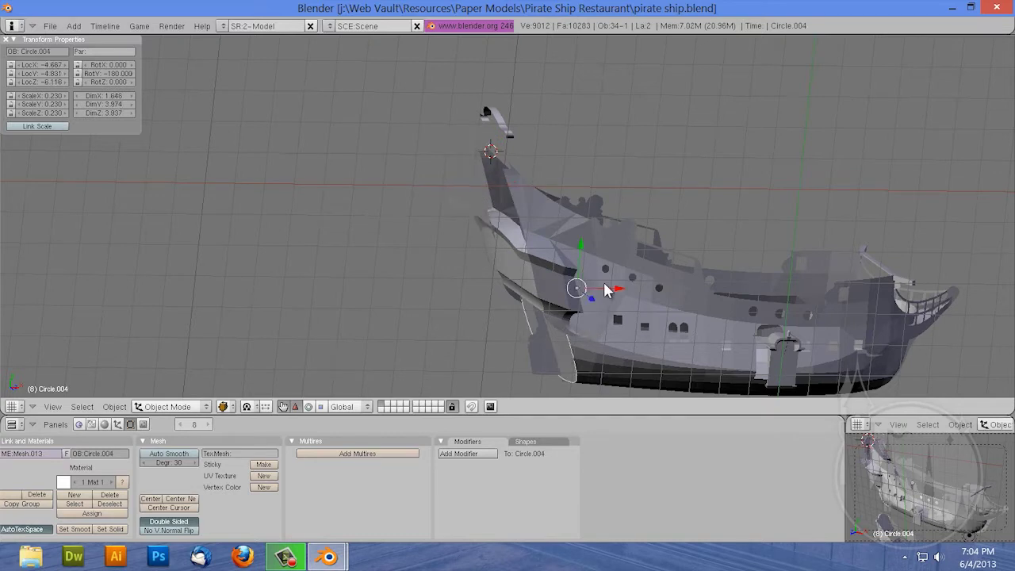
click(191, 500)
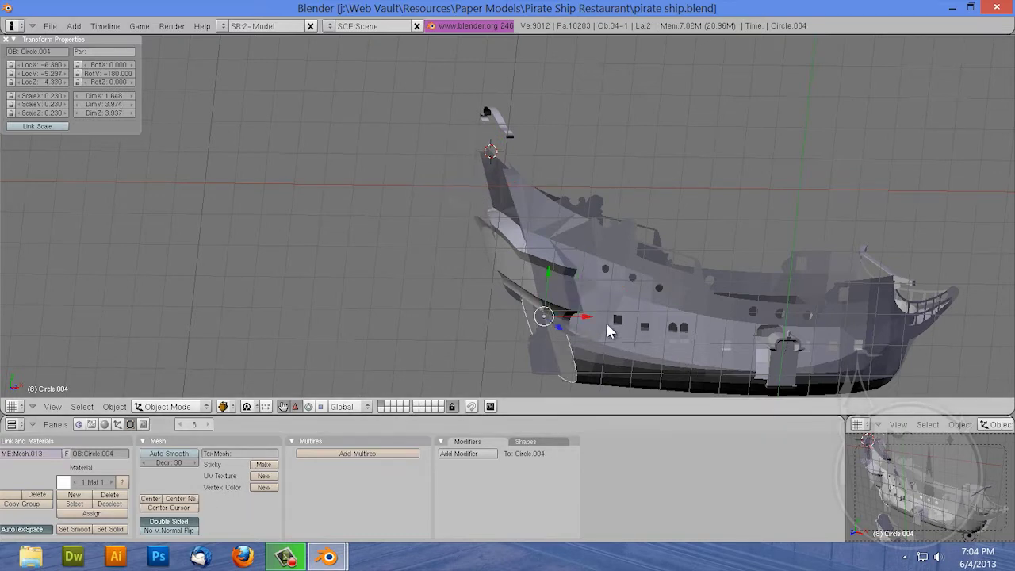
key(g)
click(553, 325)
Step: Select the piece beside the stern panel plus the hook piece at the top
mouse_move(437, 344)
middle_down()
mouse_move(698, 250)
mouse_move(492, 234)
mouse_move(571, 176)
middle_up()
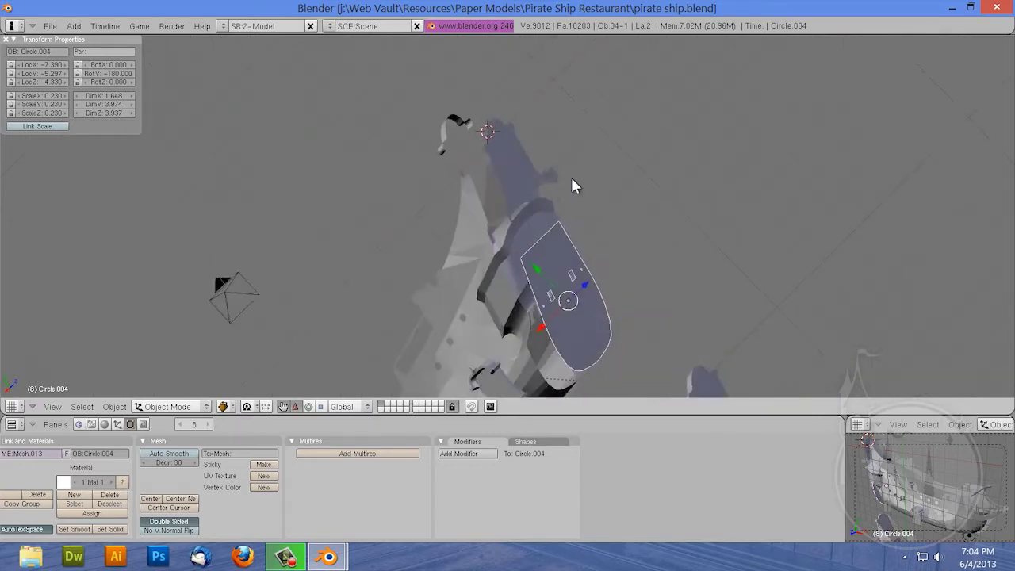
right_click(510, 157)
shift+right_click(442, 129)
mouse_move(627, 230)
middle_down()
mouse_move(593, 214)
mouse_move(313, 282)
mouse_move(608, 245)
mouse_move(738, 286)
mouse_move(725, 286)
middle_up()
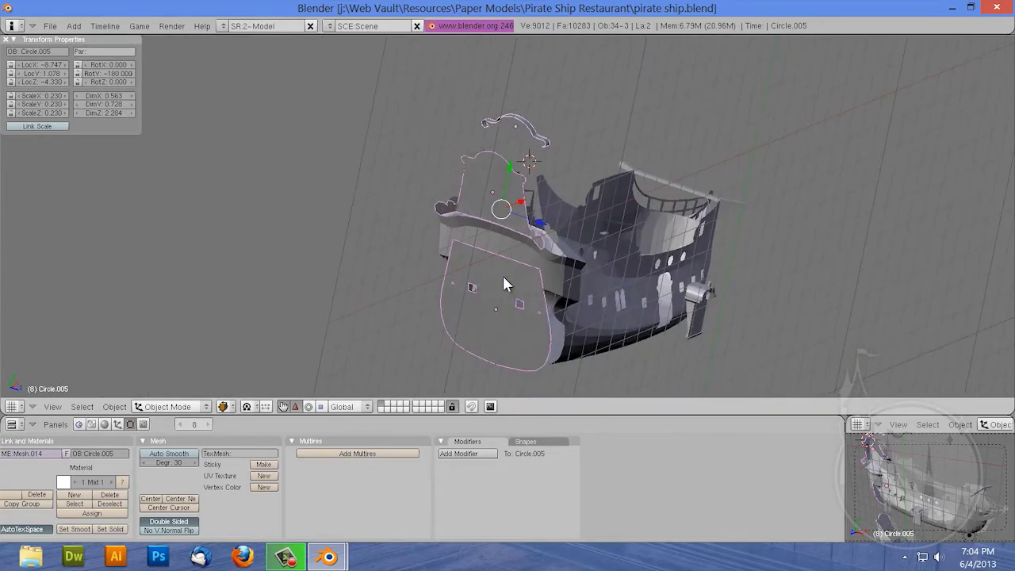
Step: In Edit Mode on the stern panel, select its top vertex and nudge another one slightly down to align
right_click(503, 276)
key(Tab)
right_click(495, 274)
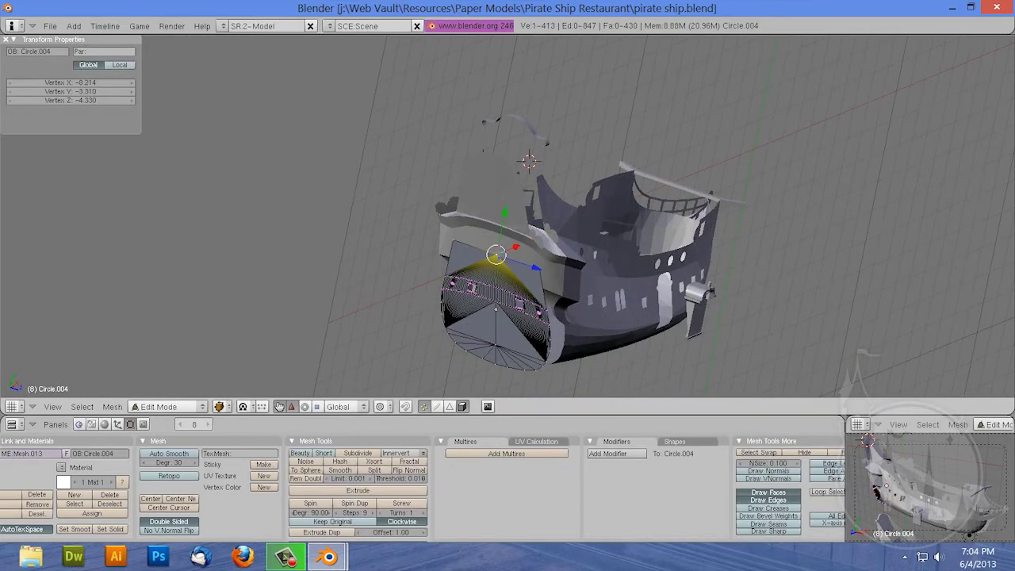
key(KP_Decimal)
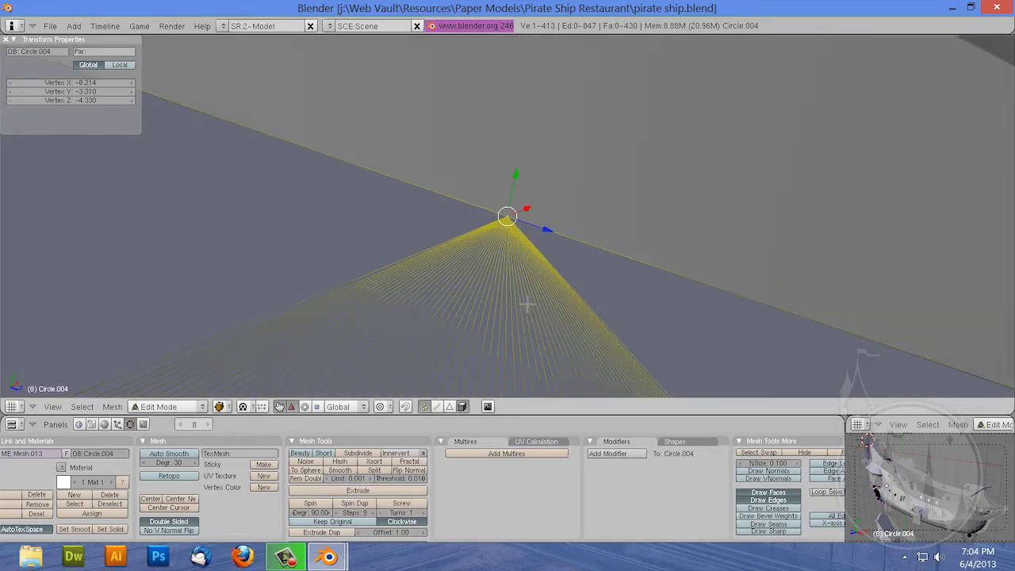
scroll(516, 325, down, 5)
middle_drag(513, 327, 554, 313)
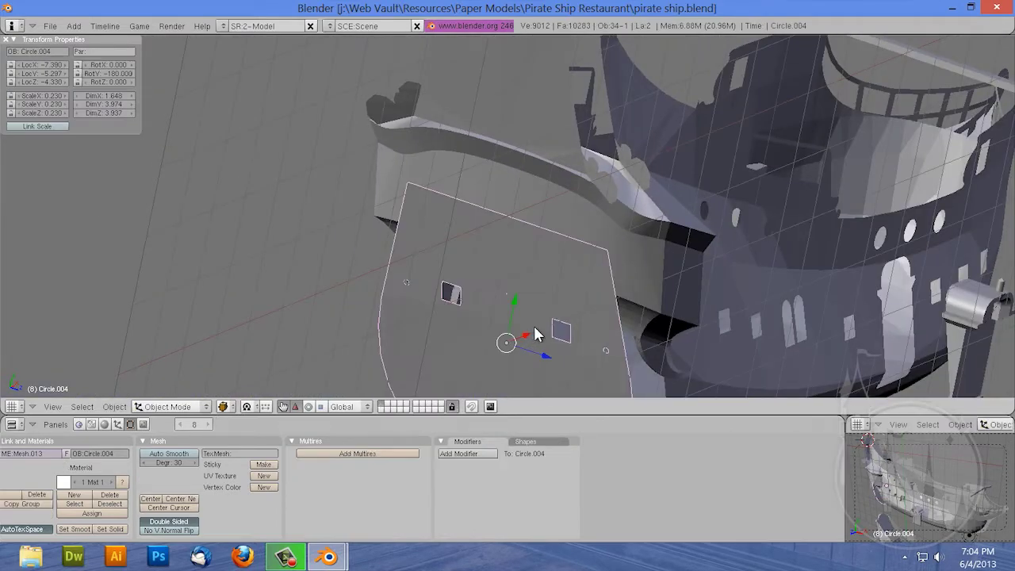
ctrl+click(511, 297)
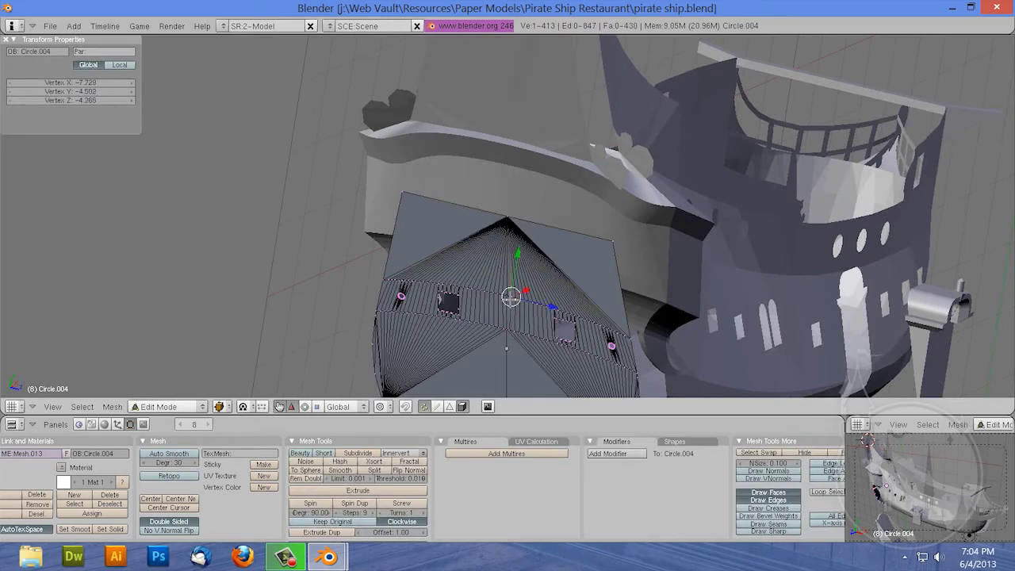
drag(551, 306, 547, 304)
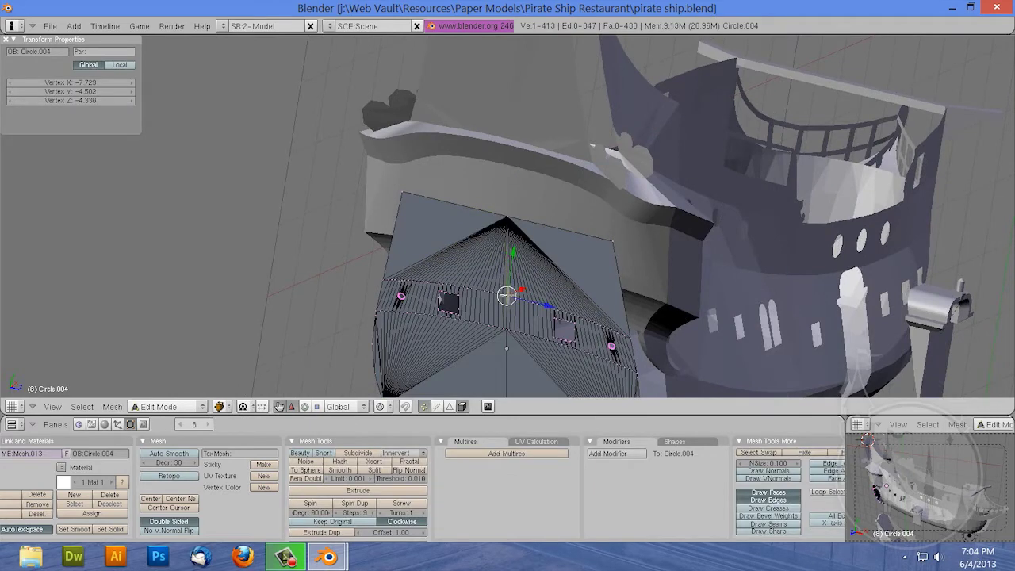
Step: Merge the two overlapping vertices at the stern panel's top into one
key(KP_Decimal)
middle_drag(507, 294, 508, 215)
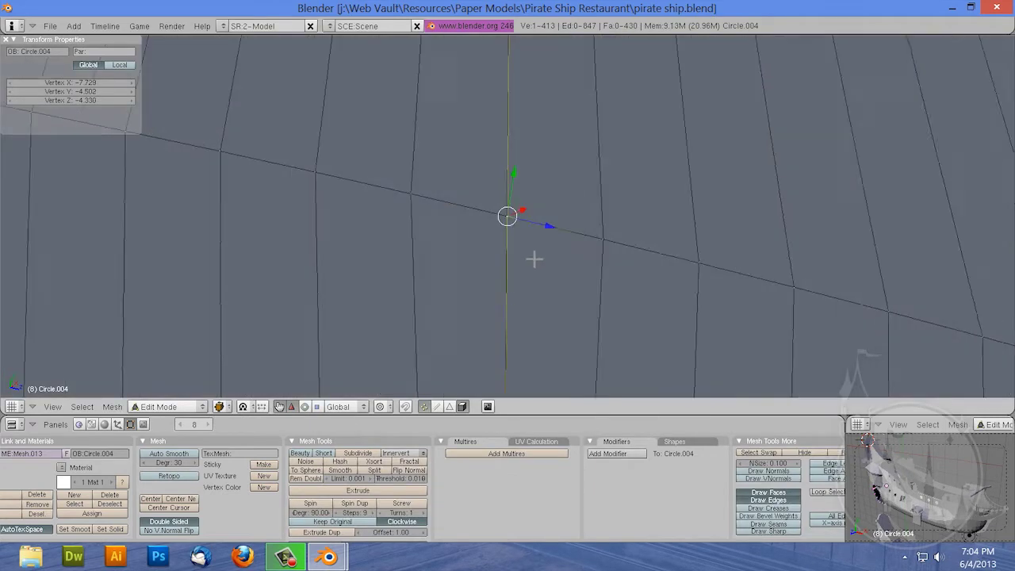
shift+right_click(508, 216)
key(w)
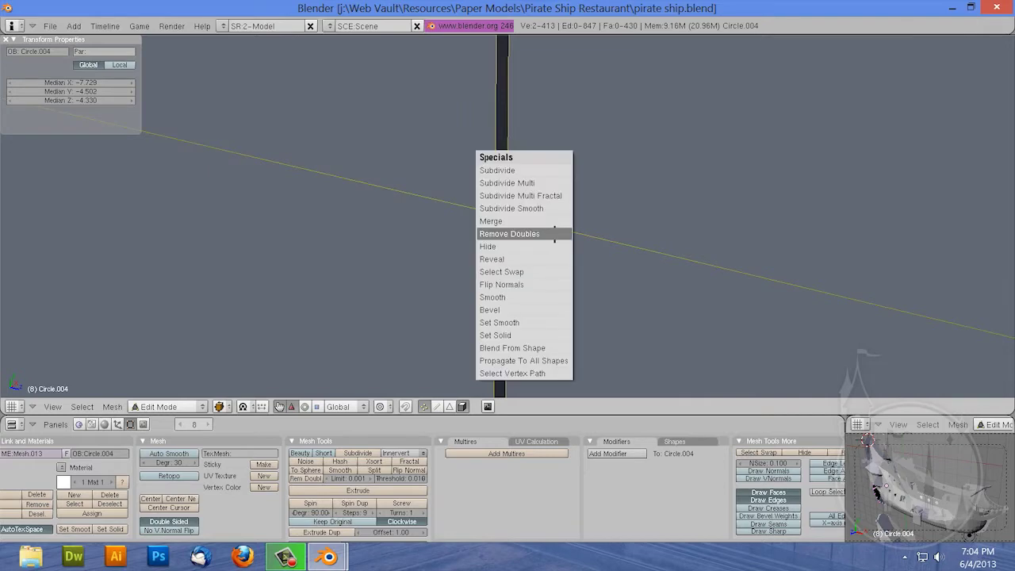
click(536, 221)
click(536, 222)
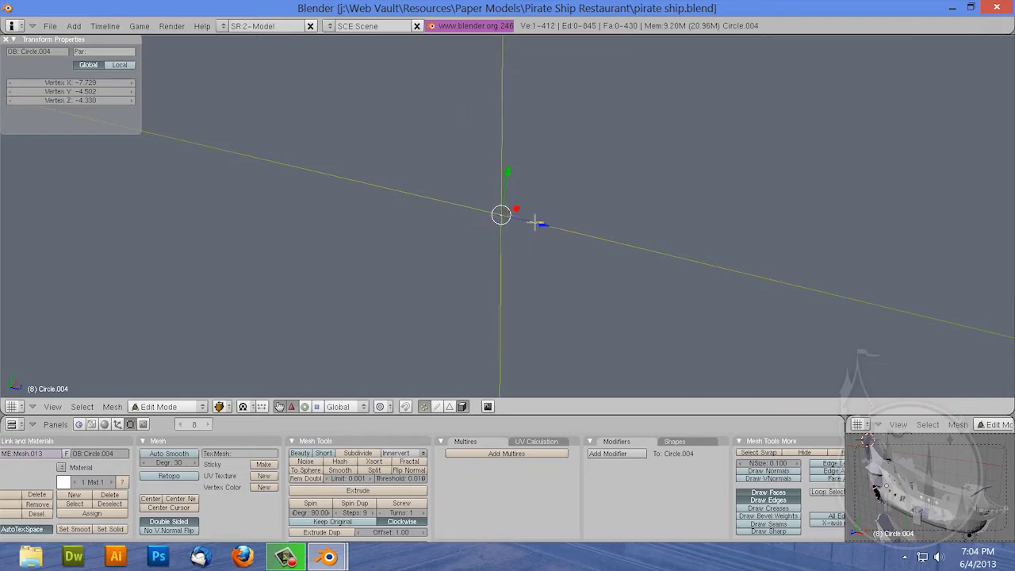
Step: Select the stern panel's lower and bottom vertices, then return to Object Mode
scroll(540, 336, down, 2)
scroll(531, 339, down, 5)
right_click(516, 295)
scroll(516, 310, down, 3)
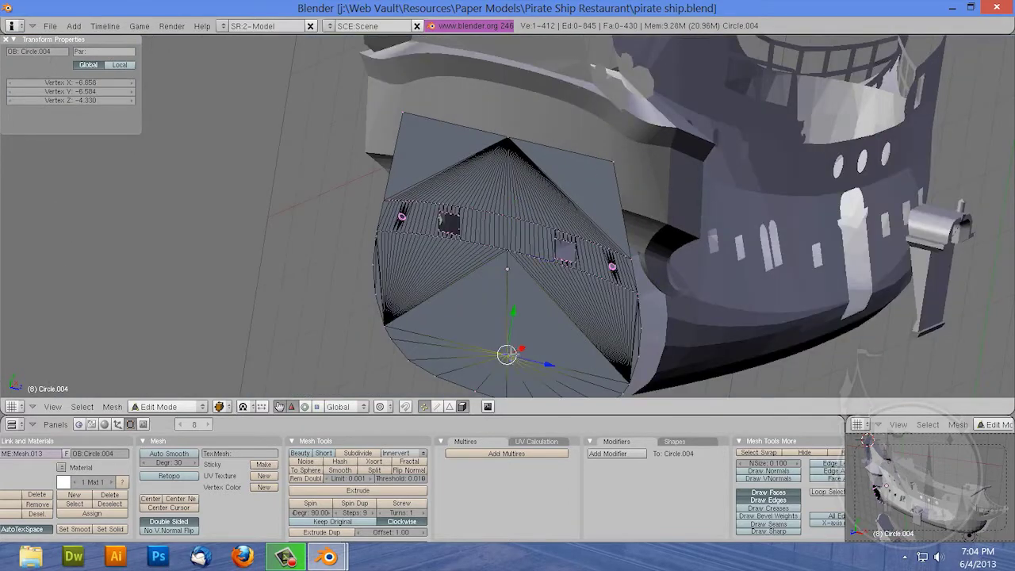
scroll(518, 360, down, 3)
right_click(508, 325)
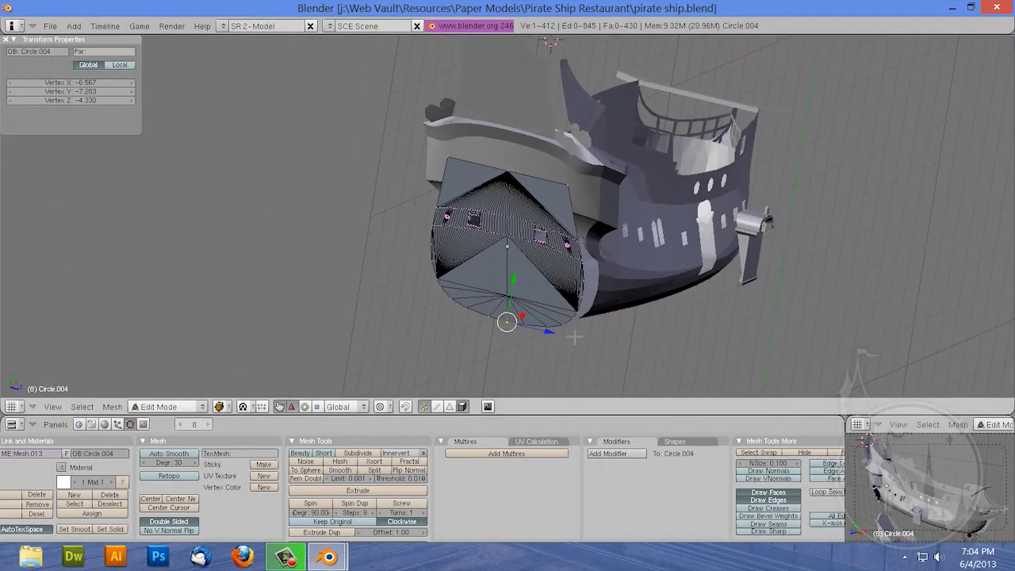
key(Tab)
Step: Edit the lower hull copy, showing local vertex coordinates, and move an edge vertex upward
scroll(577, 326, down, 4)
scroll(504, 339, down, 2)
right_click(503, 339)
key(Tab)
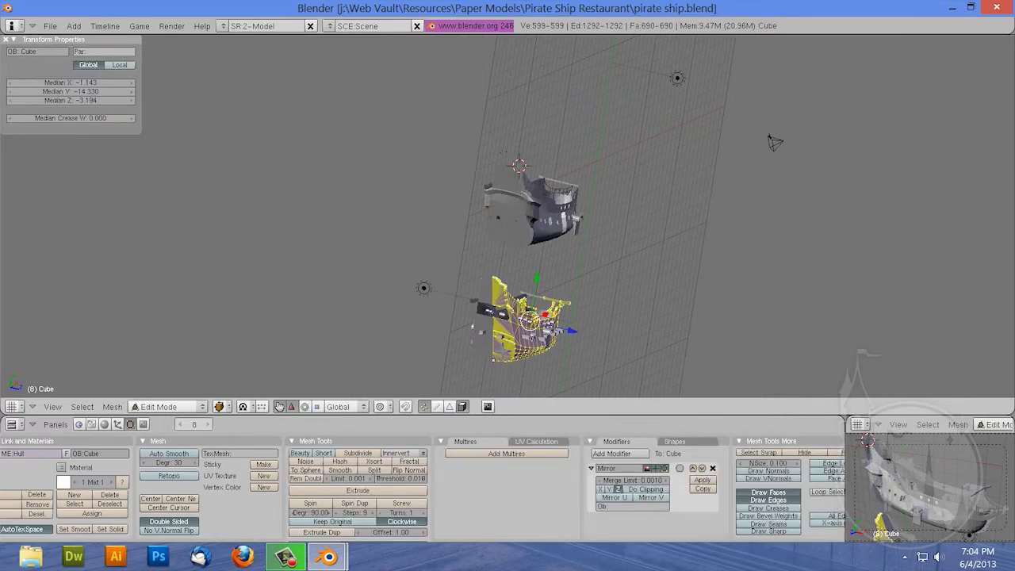
key(KP_Decimal)
scroll(428, 169, up, 8)
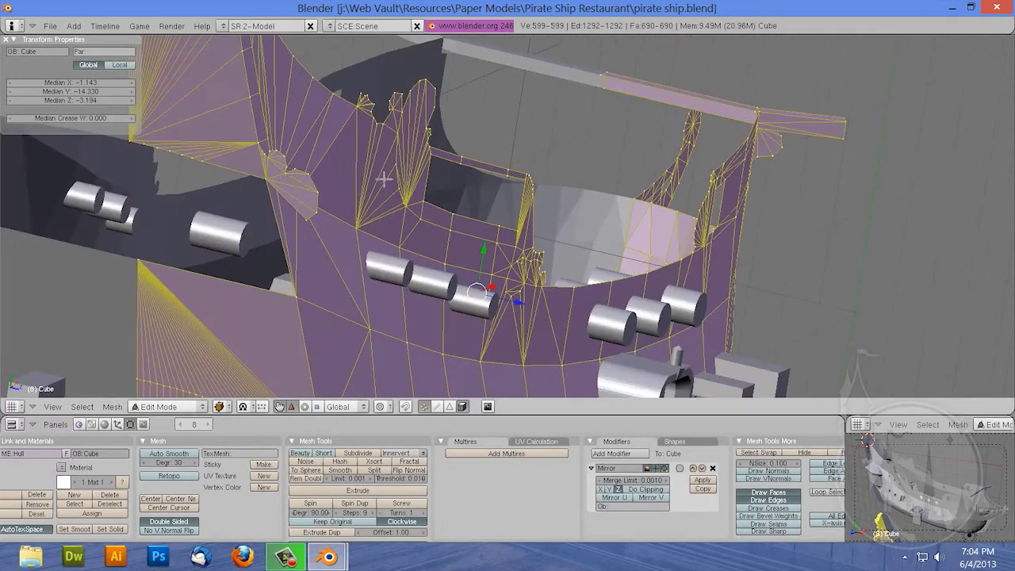
right_click(137, 261)
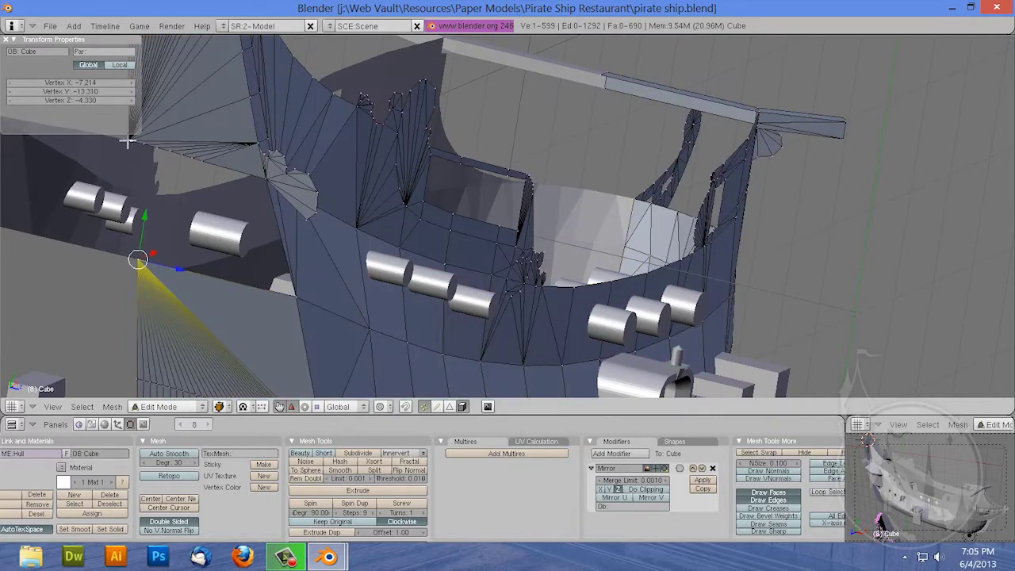
click(117, 65)
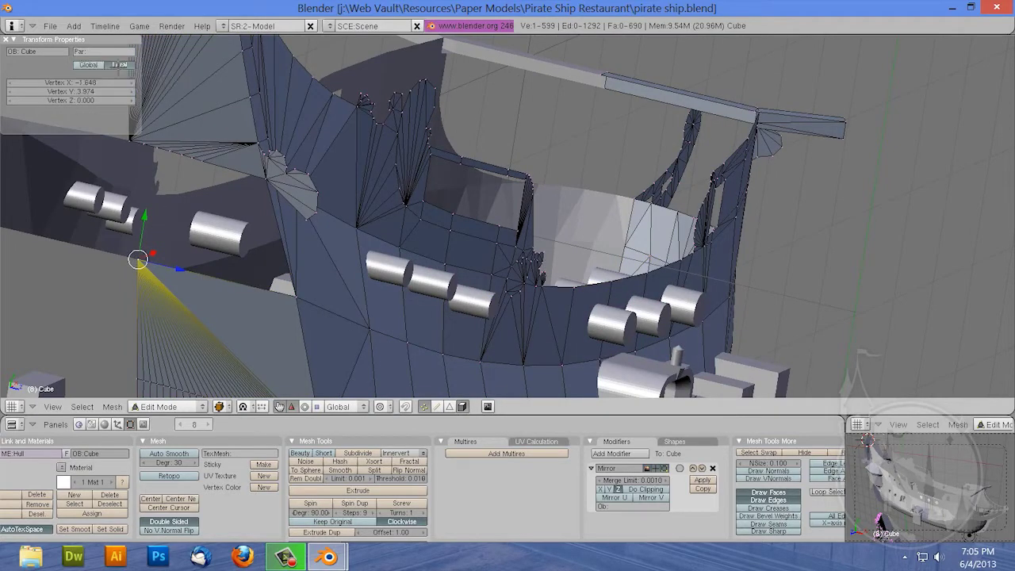
key(g)
Step: Raise a vertex on the lower hull's side to close the gap, then leave Edit Mode
click(129, 151)
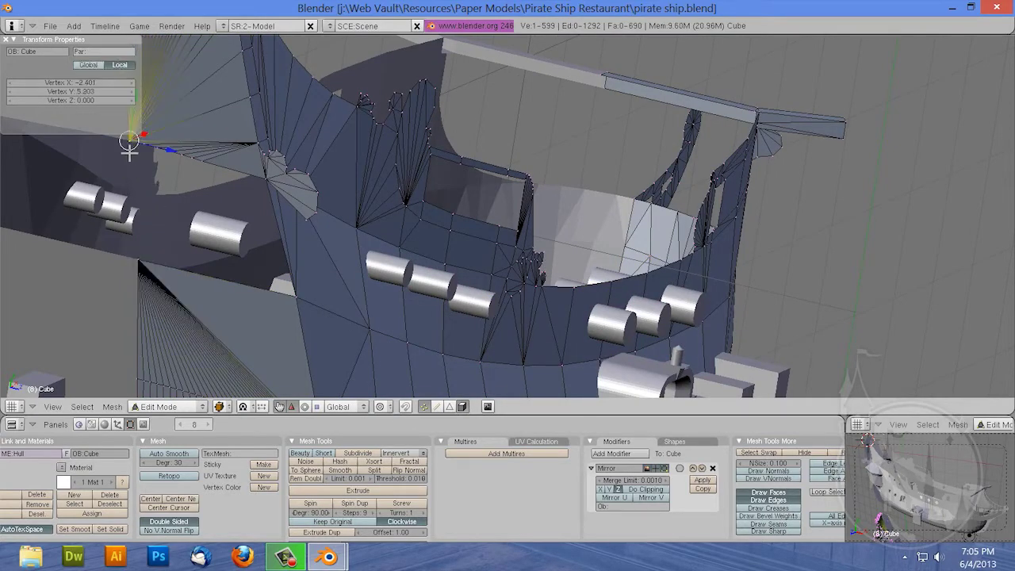
scroll(132, 194, down, 5)
right_click(344, 381)
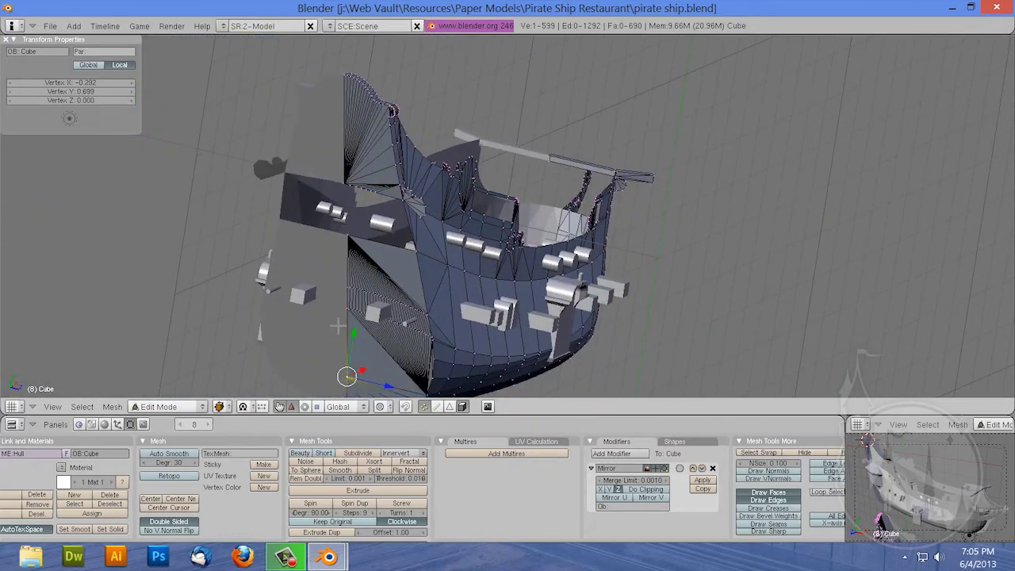
right_click(344, 309)
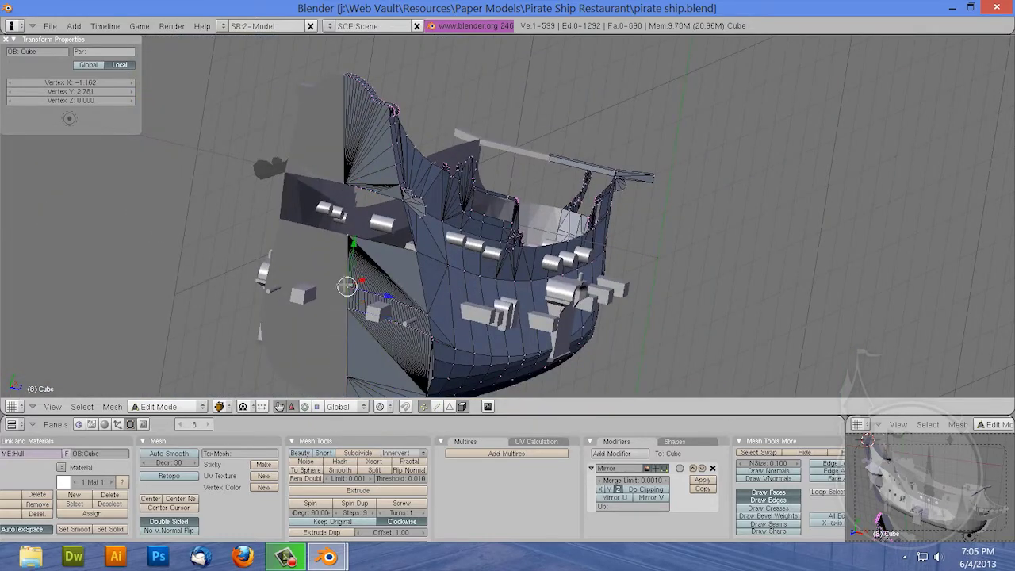
drag(351, 260, 350, 184)
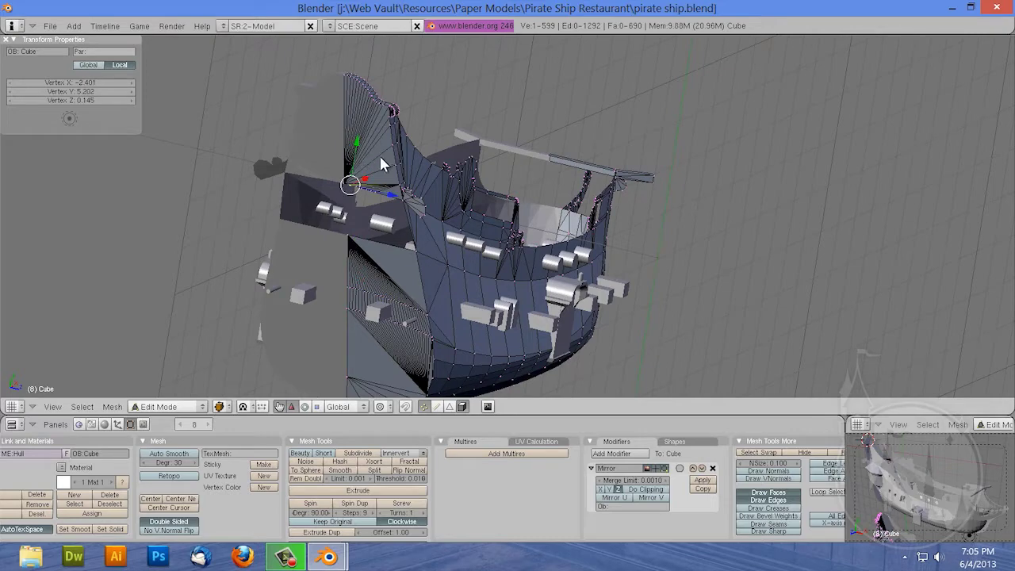
key(Tab)
scroll(452, 138, down, 5)
scroll(455, 103, down, 2)
right_click(472, 93)
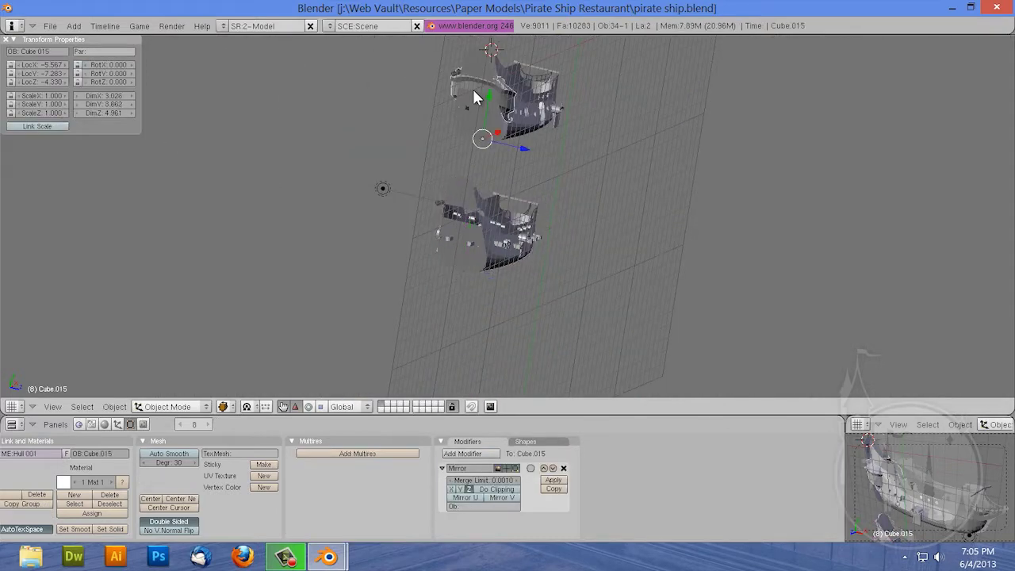
Step: Move the stern panel with its neighbouring piece one unit along X to LocX -6.390
key(KP_Decimal)
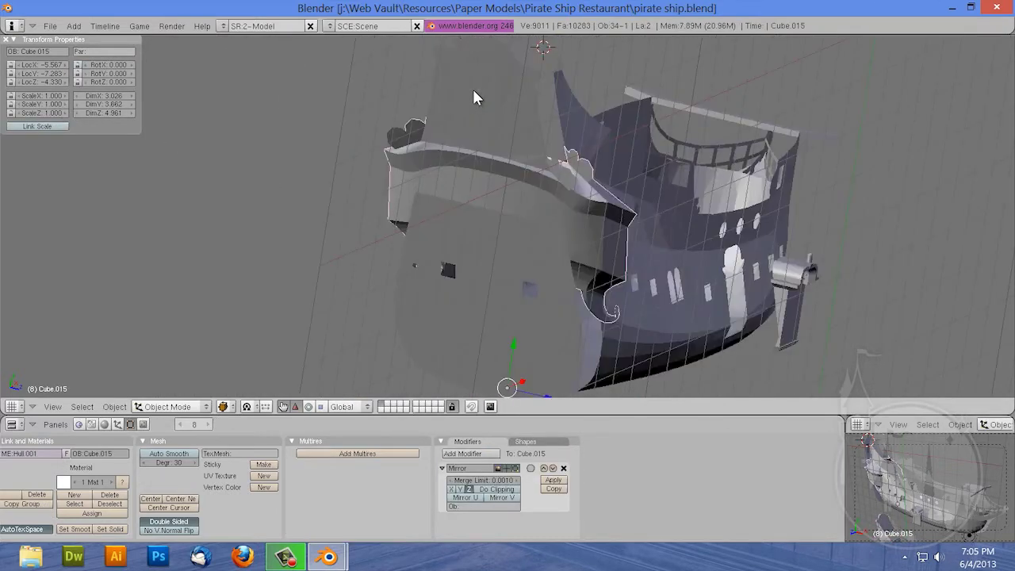
scroll(472, 89, down, 3)
right_click(500, 154)
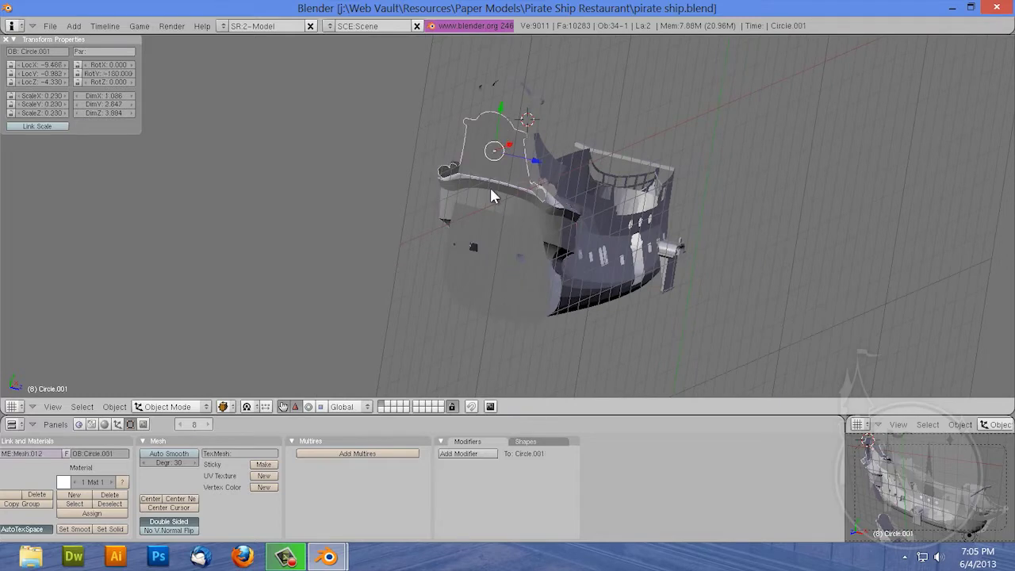
shift+right_click(493, 238)
mouse_move(514, 216)
middle_down()
mouse_move(476, 211)
mouse_move(644, 226)
mouse_move(526, 220)
middle_up()
key(g)
click(508, 150)
Step: Check the hull against the blueprint in orthographic top view, then orbit back to perspective
right_click(470, 103)
key(KP_7)
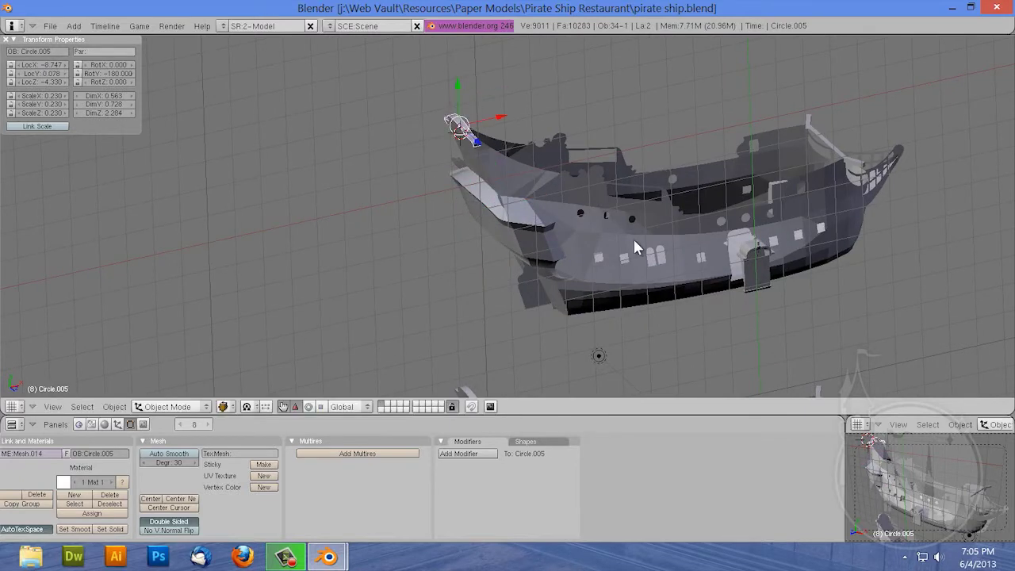
key(KP_5)
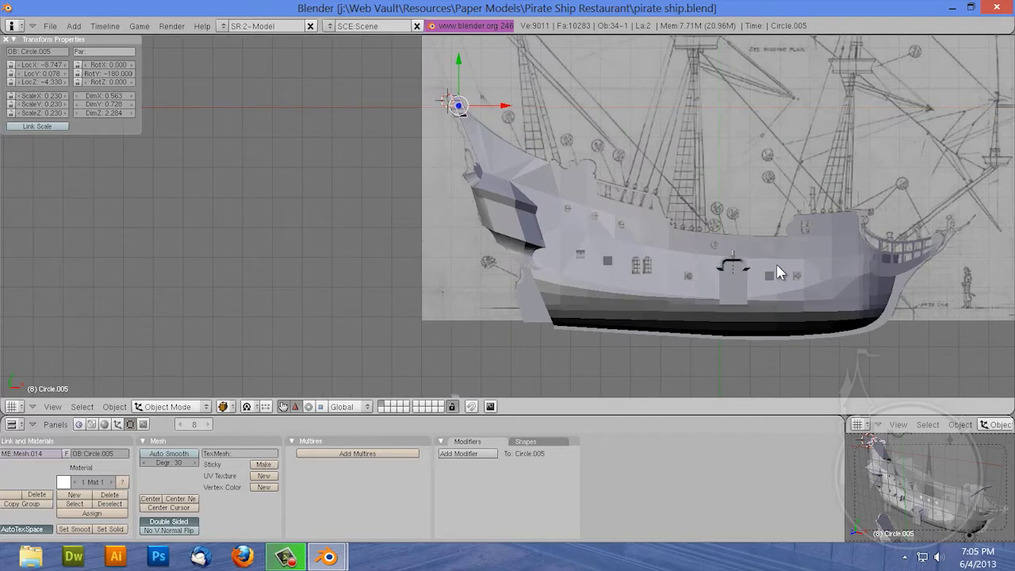
mouse_move(639, 220)
middle_down()
mouse_move(599, 304)
mouse_move(655, 302)
mouse_move(283, 241)
mouse_move(540, 248)
middle_up()
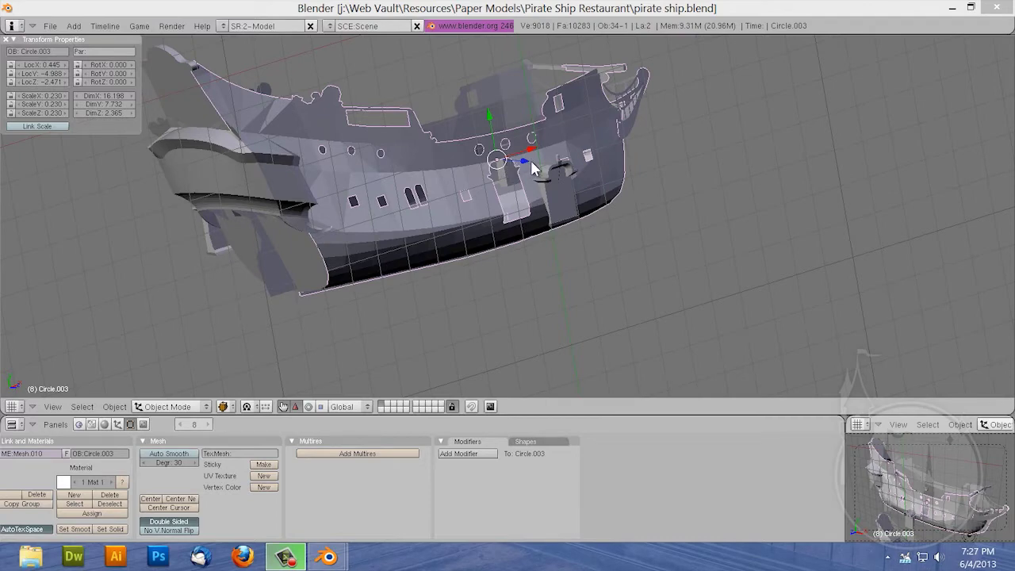
key(g)
key(z)
scroll(531, 160, up, 3)
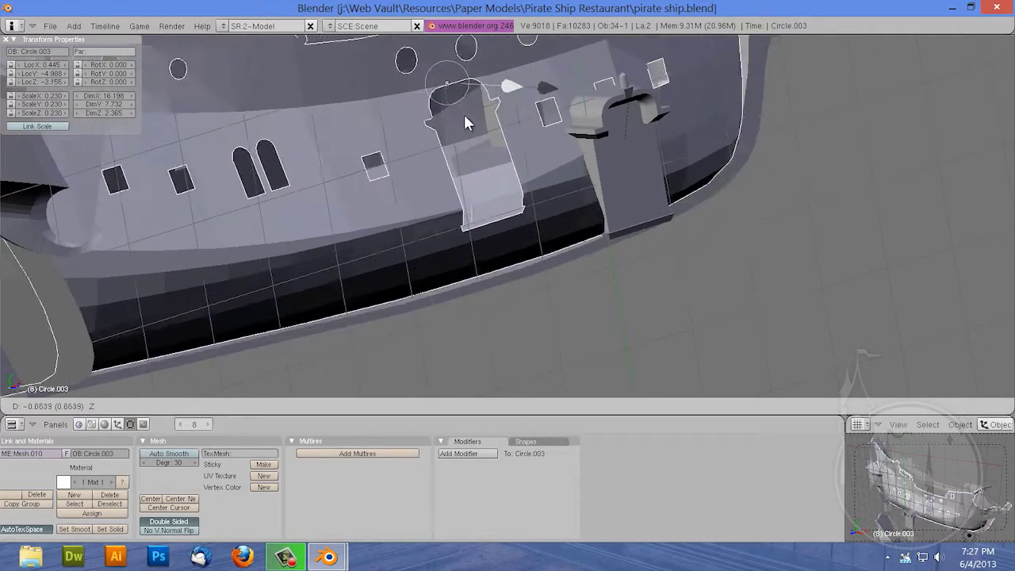
click(499, 167)
key(ctrl+z)
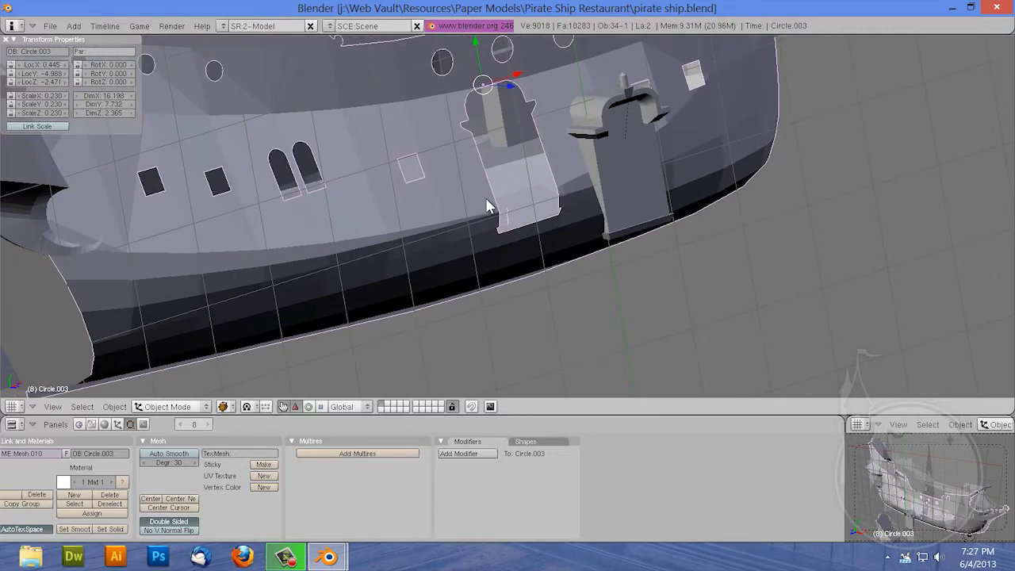
scroll(512, 199, down, 2)
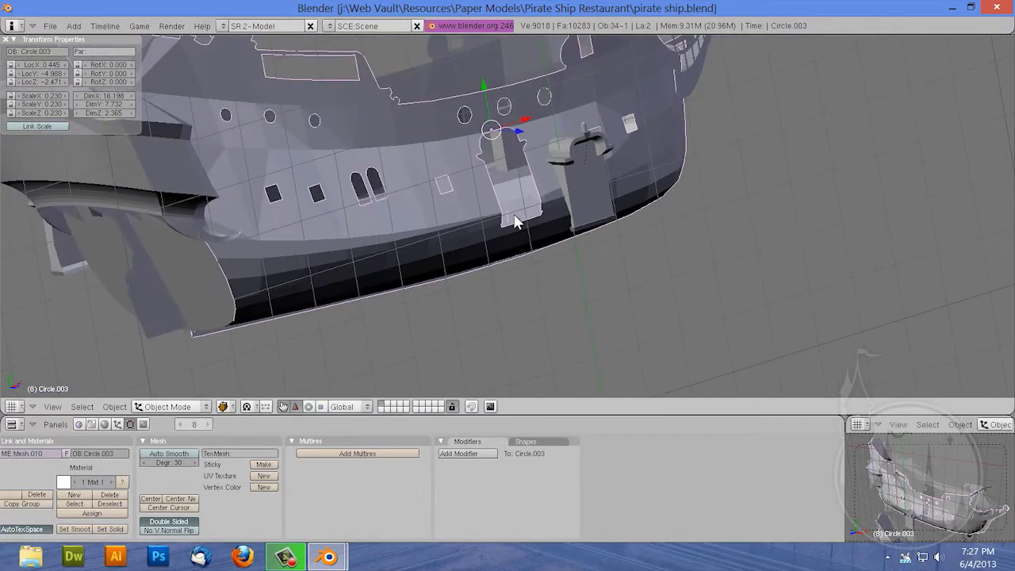
scroll(514, 222, up, 2)
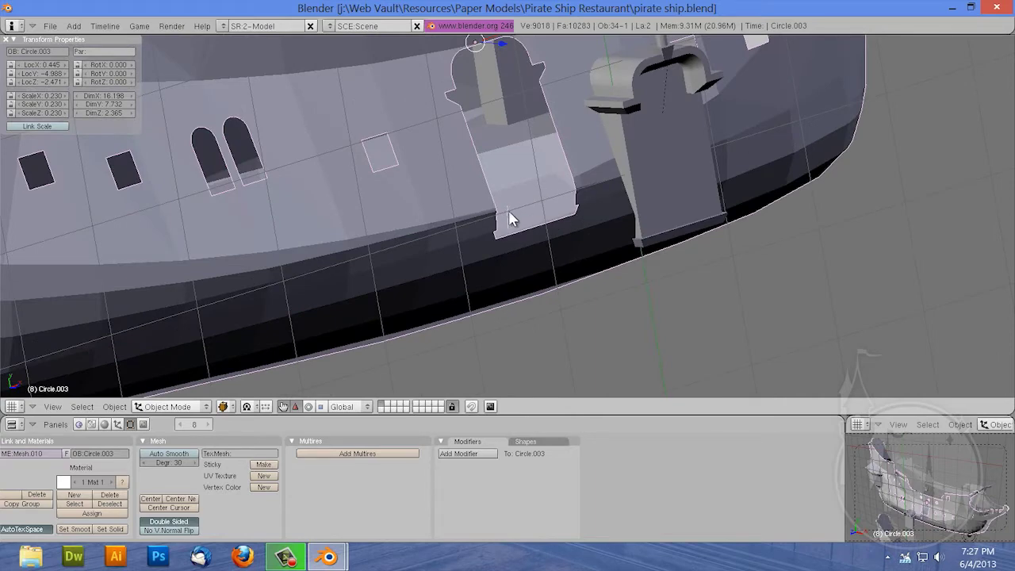
key(Tab)
key(Tab)
scroll(516, 165, up, 3)
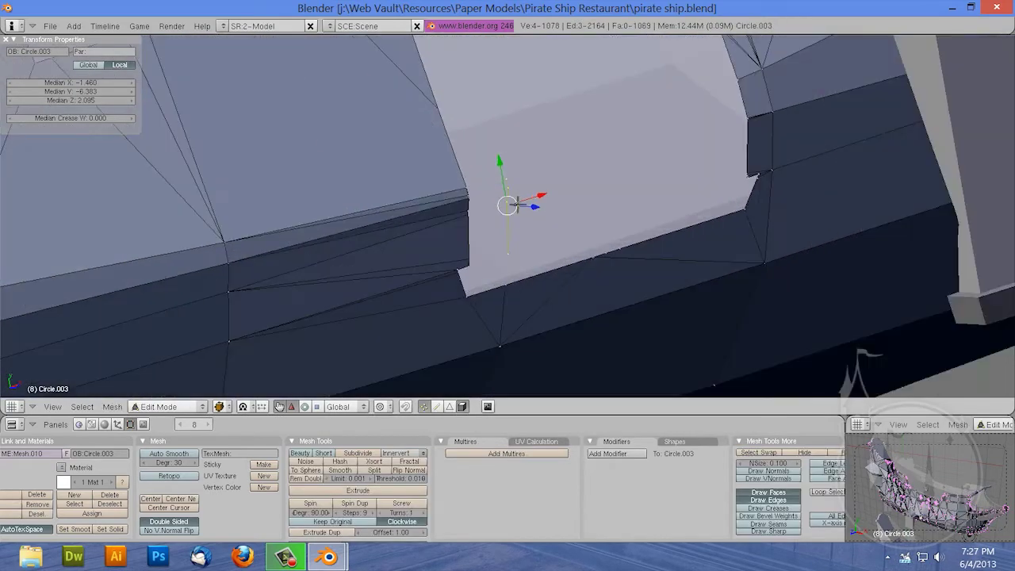
Step: Return to Object Mode, select the stern side piece Circle.002 and enter Edit Mode
scroll(515, 165, up, 3)
scroll(536, 269, down, 3)
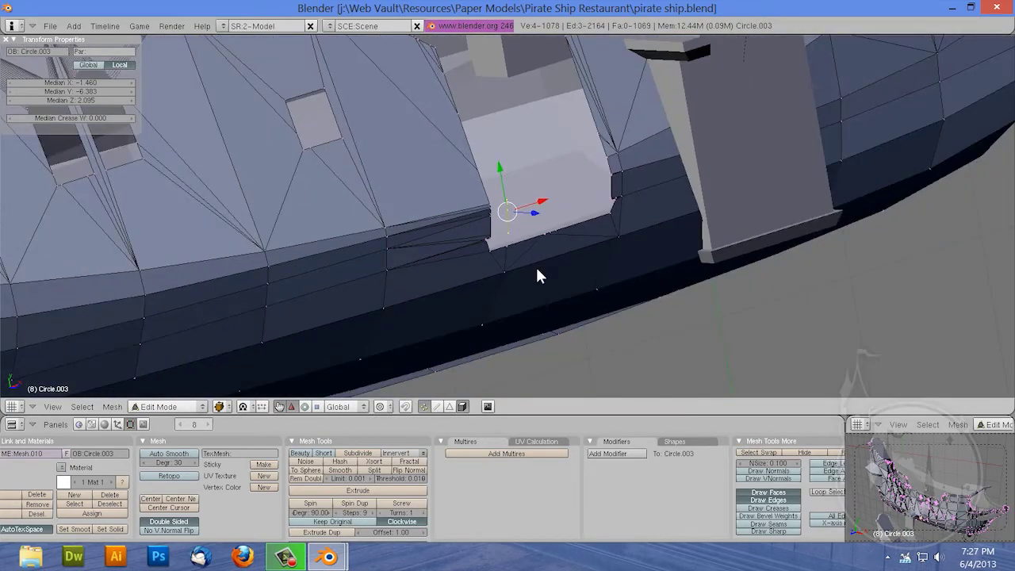
key(Tab)
scroll(537, 275, down, 3)
scroll(543, 301, down, 3)
scroll(523, 333, down, 2)
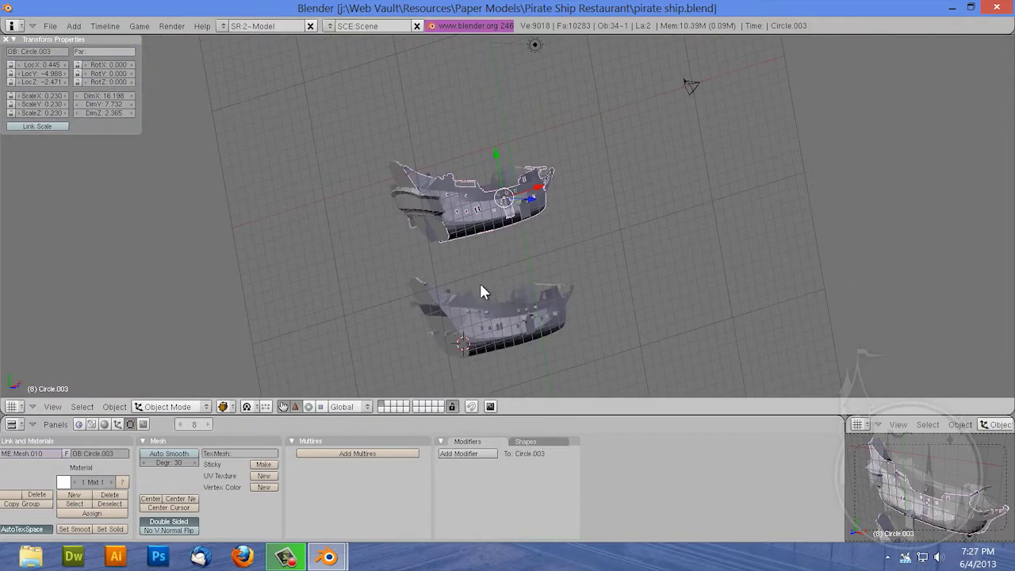
scroll(483, 294, up, 4)
right_click(254, 143)
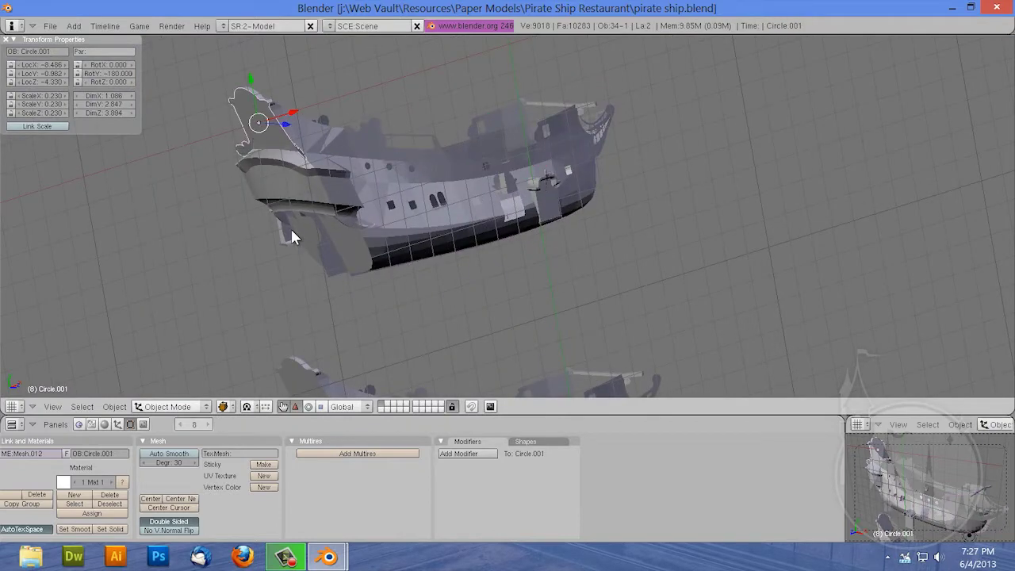
mouse_move(301, 255)
middle_down()
mouse_move(465, 237)
mouse_move(487, 214)
middle_up()
right_click(488, 214)
key(Tab)
Step: Frame Circle.002 and zoom in on the stray vertex near its hull seam
scroll(480, 268, up, 4)
scroll(480, 267, up, 4)
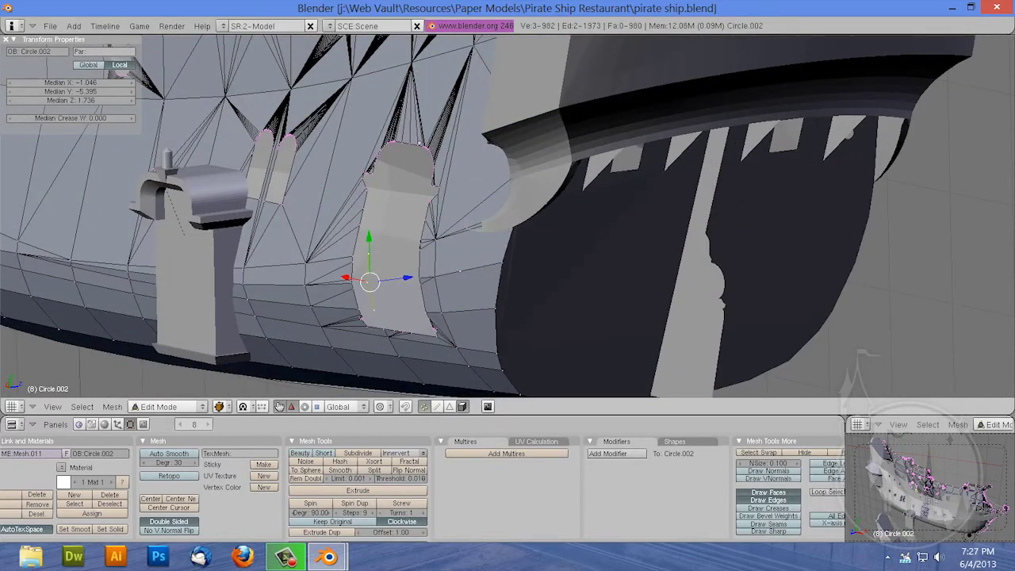
scroll(411, 296, down, 4)
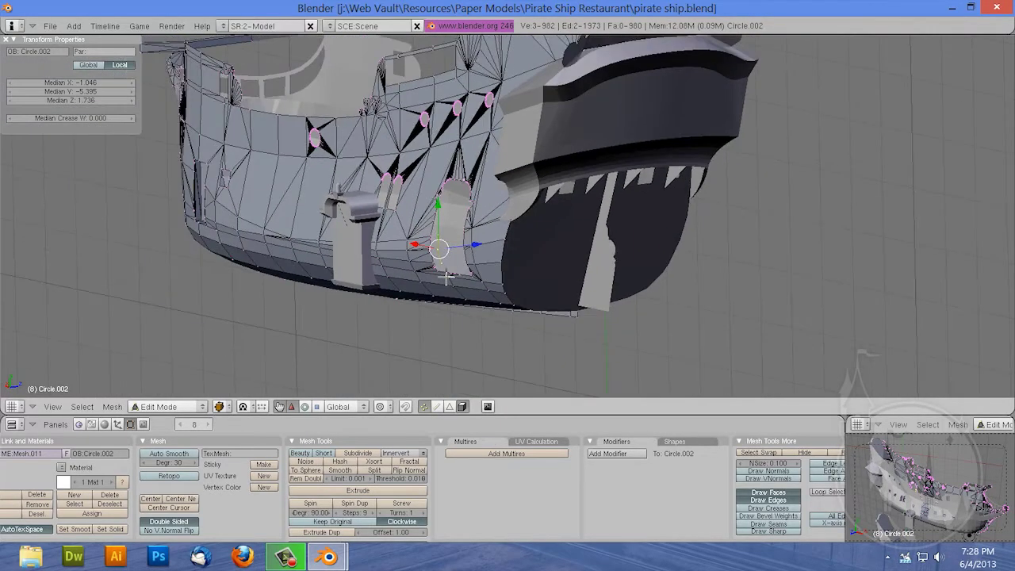
scroll(448, 277, up, 3)
scroll(328, 291, up, 3)
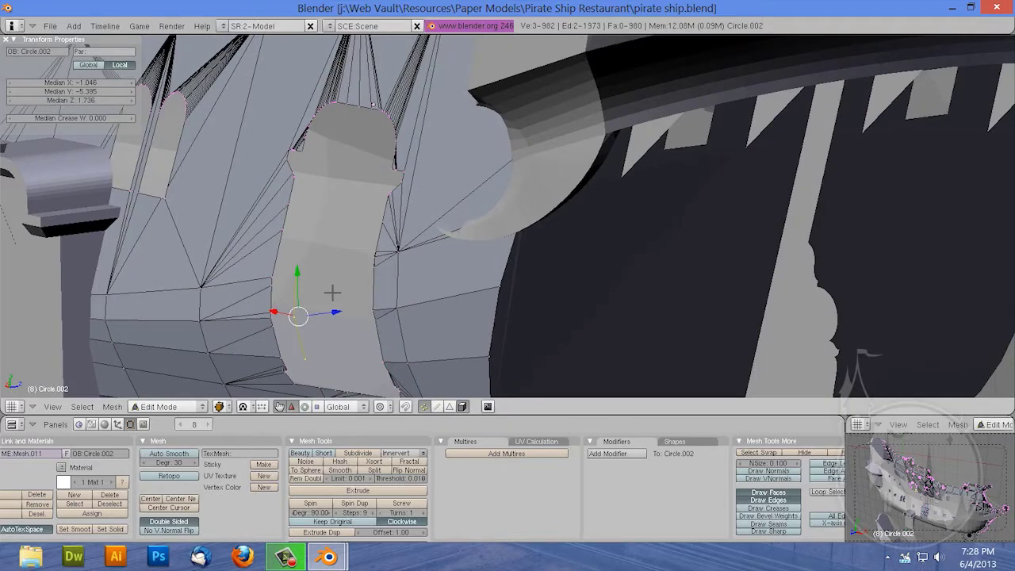
key(KP_Decimal)
scroll(416, 208, down, 4)
scroll(459, 186, up, 3)
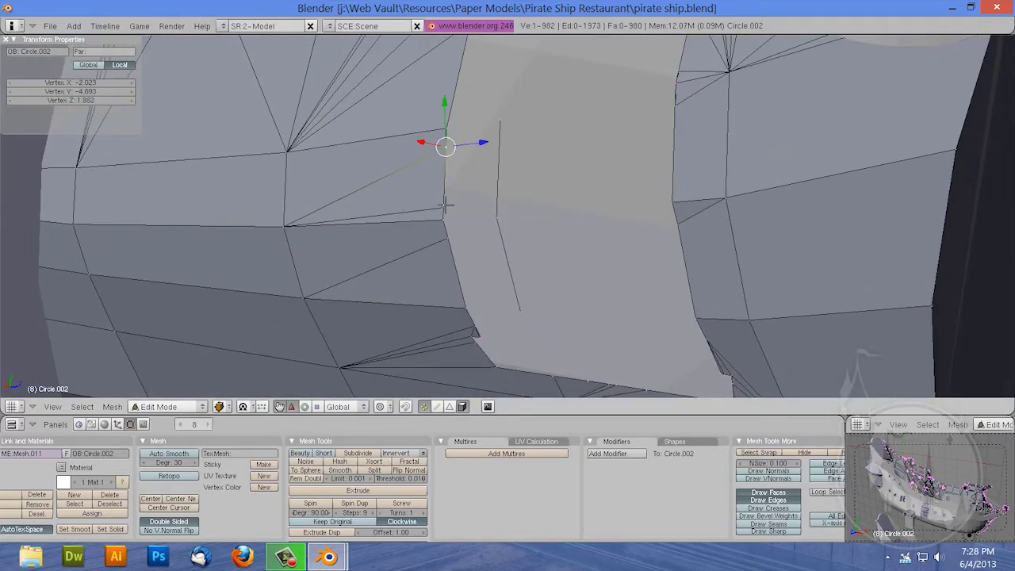
scroll(448, 237, up, 3)
scroll(373, 242, up, 3)
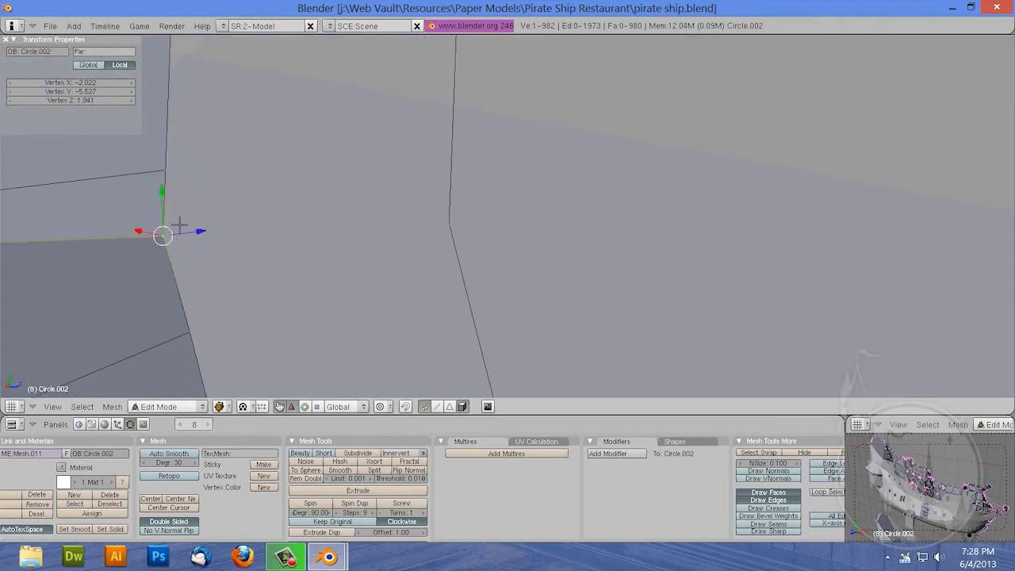
scroll(179, 226, down, 5)
scroll(340, 172, down, 3)
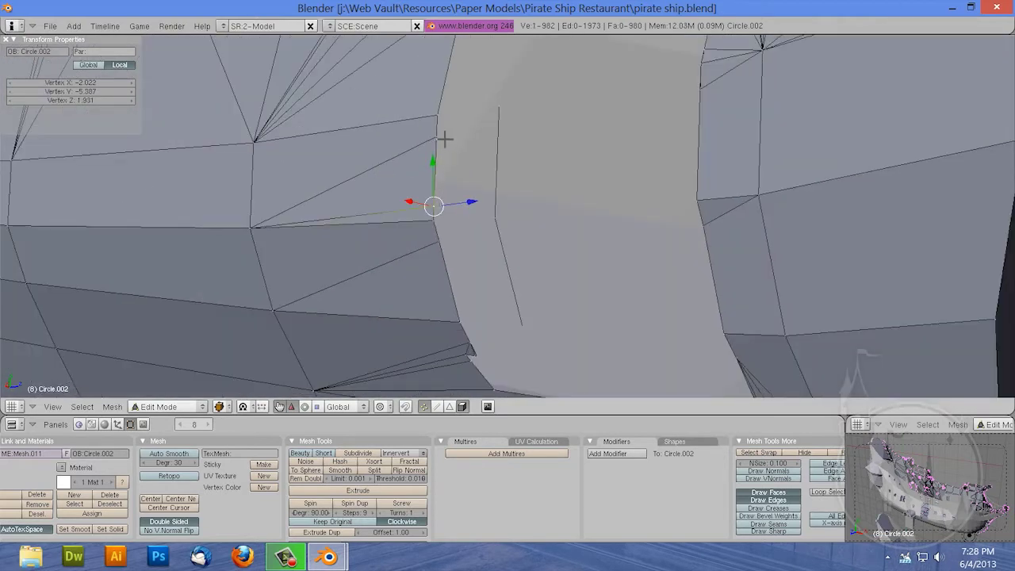
scroll(494, 158, down, 1)
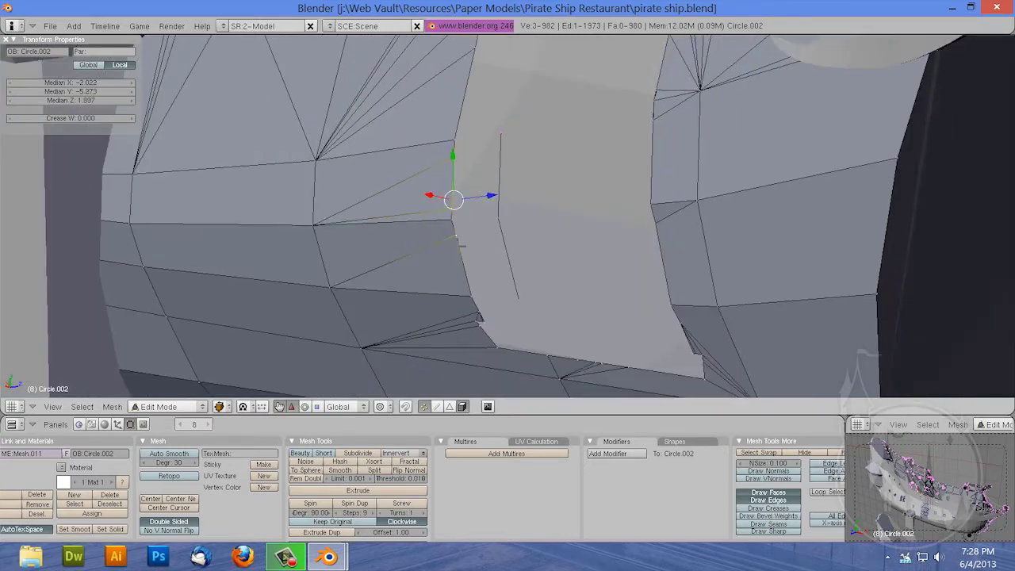
Step: Delete the stray seam vertices and fill the four-corner gap with a new face
key(x)
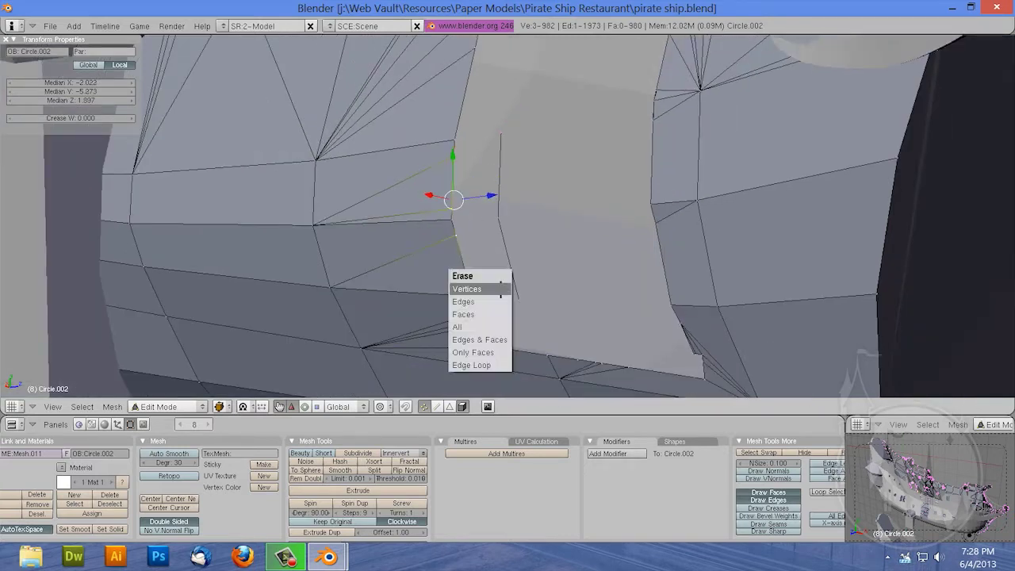
click(501, 289)
right_click(430, 156)
shift+right_click(316, 159)
shift+right_click(313, 224)
shift+right_click(464, 221)
key(f)
Step: Select the stray vertices higher on the hull, undo twice, and fill that gap with a face
scroll(476, 262, down, 3)
right_click(637, 127)
key(ctrl+z)
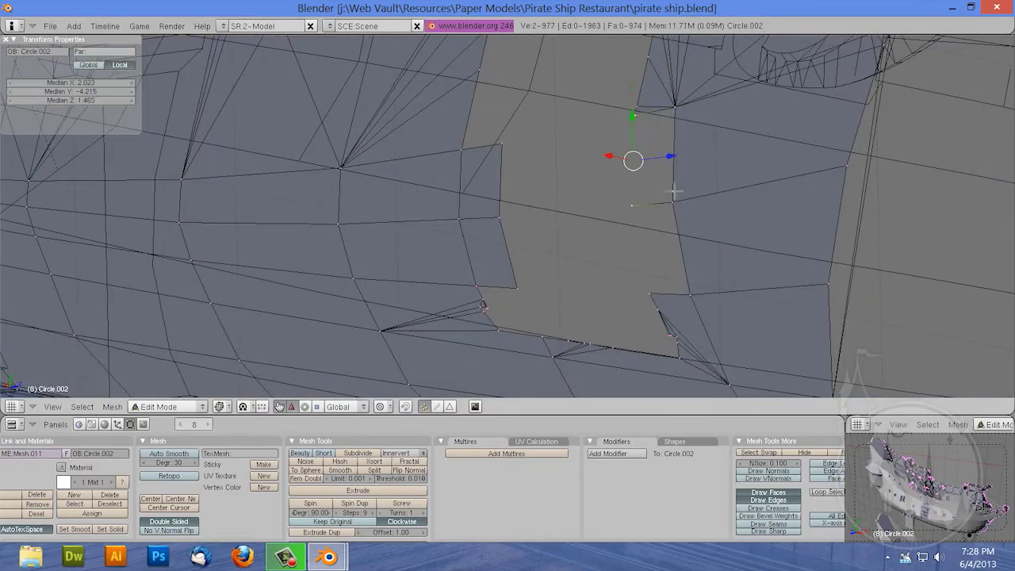
key(ctrl+z)
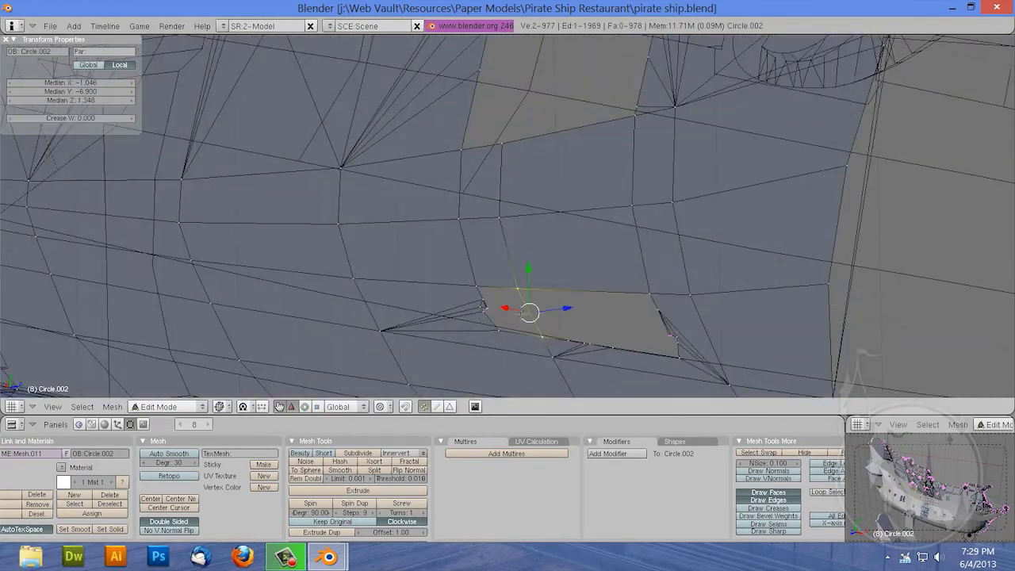
scroll(501, 315, up, 3)
key(f)
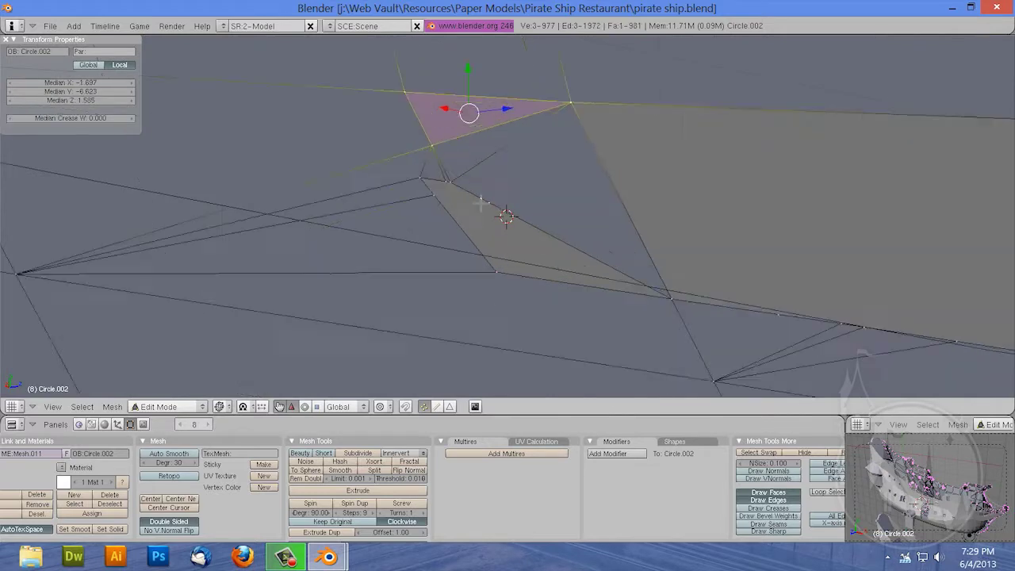
Step: At the next problem area, delete the selected vertices and fill the hole with a face
middle_drag(467, 193, 648, 82)
key(ctrl+z)
key(x)
click(671, 131)
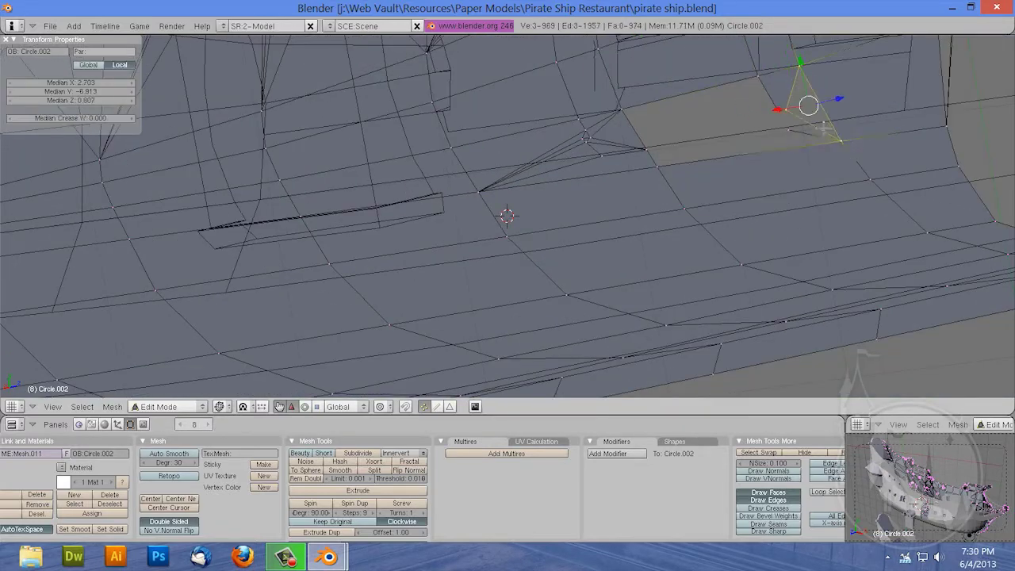
shift+right_click(785, 127)
key(f)
Step: In front view over the blueprint, delete the four selected arch vertices
key(KP_1)
scroll(603, 271, up, 5)
scroll(602, 272, up, 1)
key(x)
click(603, 271)
scroll(595, 214, up, 1)
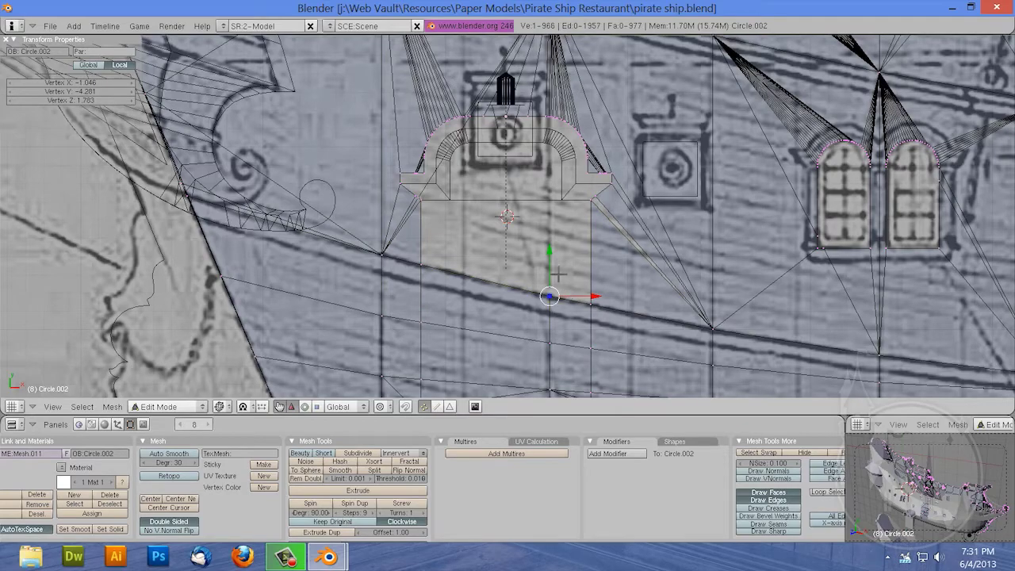
Step: Add a vertex at the door arch and orbit out of the front blueprint view
ctrl+click(590, 199)
scroll(626, 198, up, 3)
middle_drag(637, 223, 603, 238)
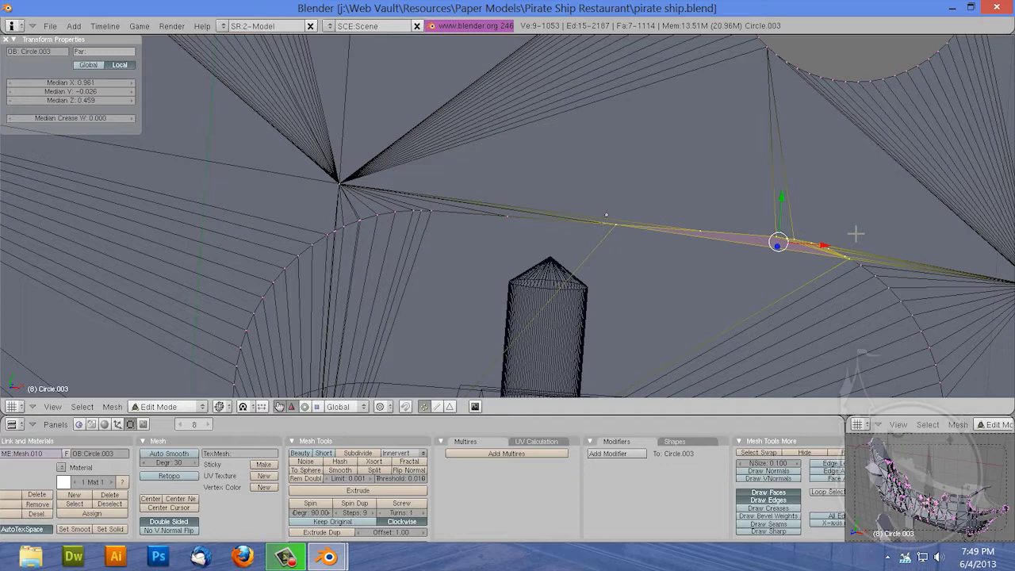
Step: Switch to solid shading and orbit around the ship to inspect the reworked hull
key(Tab)
scroll(798, 239, down, 5)
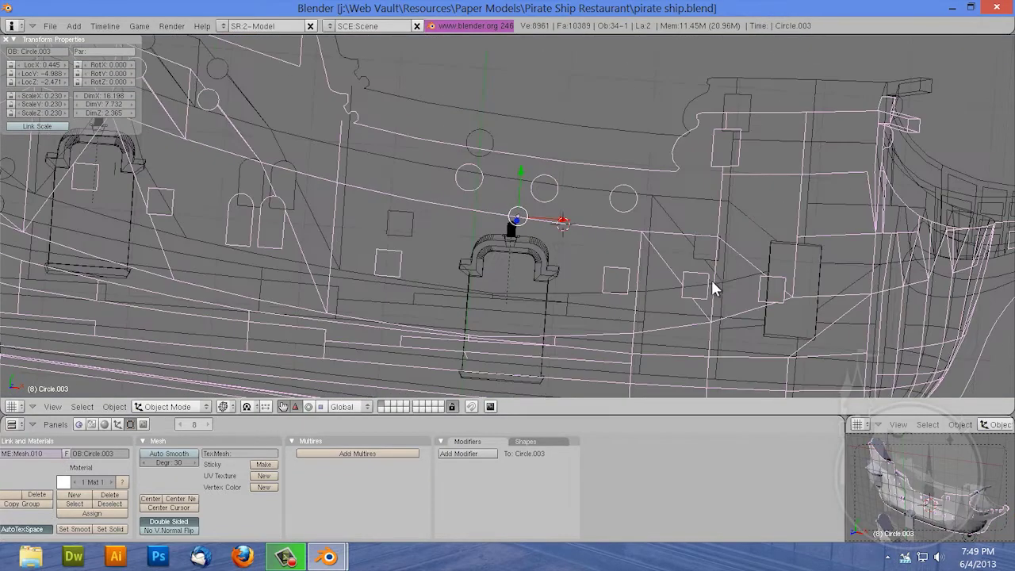
key(Tab)
key(Tab)
key(z)
scroll(464, 259, up, 3)
mouse_move(464, 258)
middle_down()
mouse_move(505, 226)
mouse_move(584, 267)
mouse_move(518, 269)
mouse_move(481, 330)
middle_up()
key(Tab)
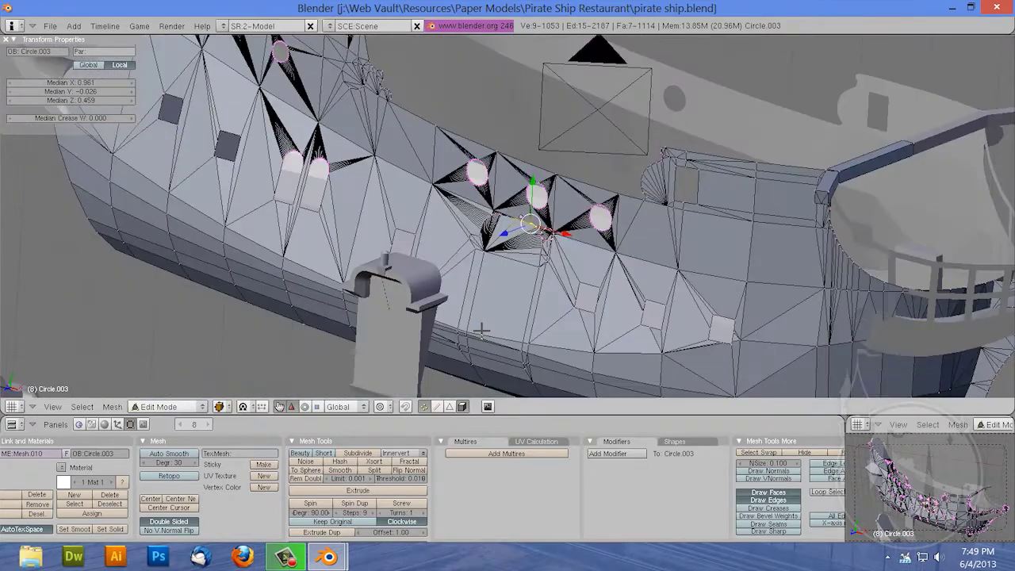
mouse_move(550, 331)
middle_down()
mouse_move(544, 290)
mouse_move(578, 290)
mouse_move(521, 355)
mouse_move(494, 309)
mouse_move(507, 300)
mouse_move(444, 241)
mouse_move(525, 299)
mouse_move(537, 323)
mouse_move(498, 336)
middle_up()
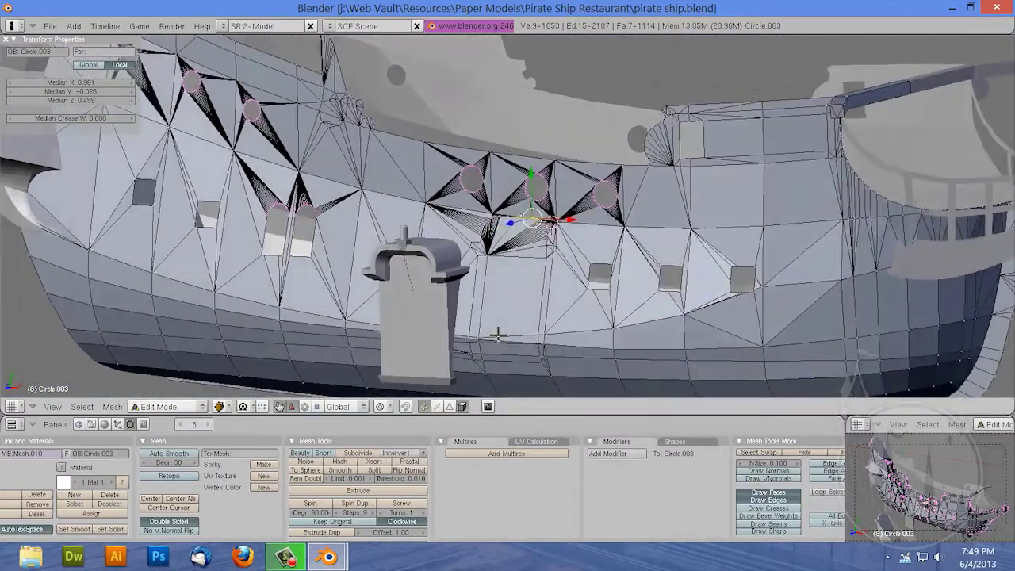
scroll(478, 309, down, 5)
mouse_move(514, 296)
middle_down()
mouse_move(462, 302)
mouse_move(531, 299)
middle_up()
scroll(537, 297, up, 5)
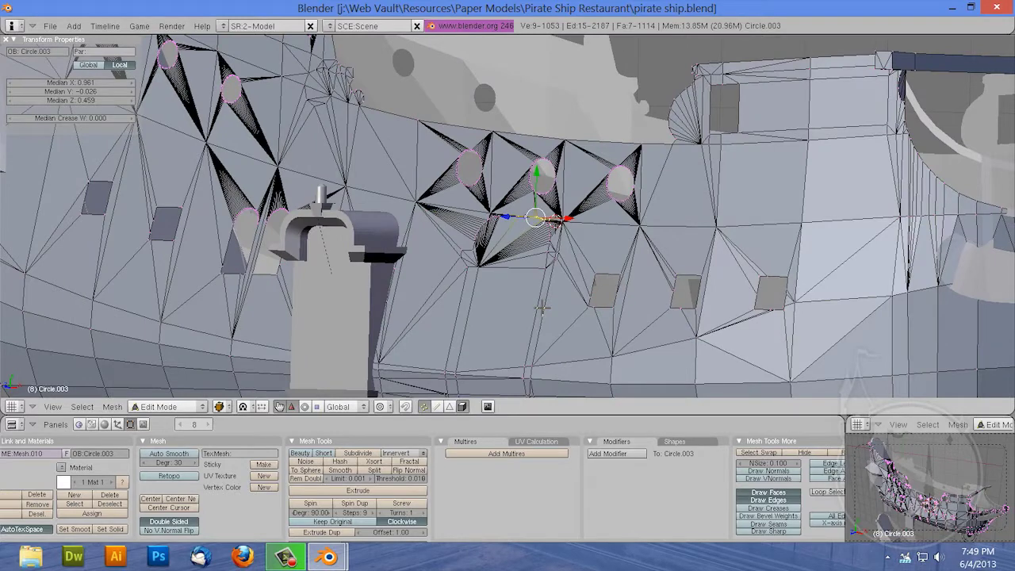
middle_drag(543, 307, 517, 317)
Step: Move the bracket piece Cube.003 down along Z on the hull side
key(Tab)
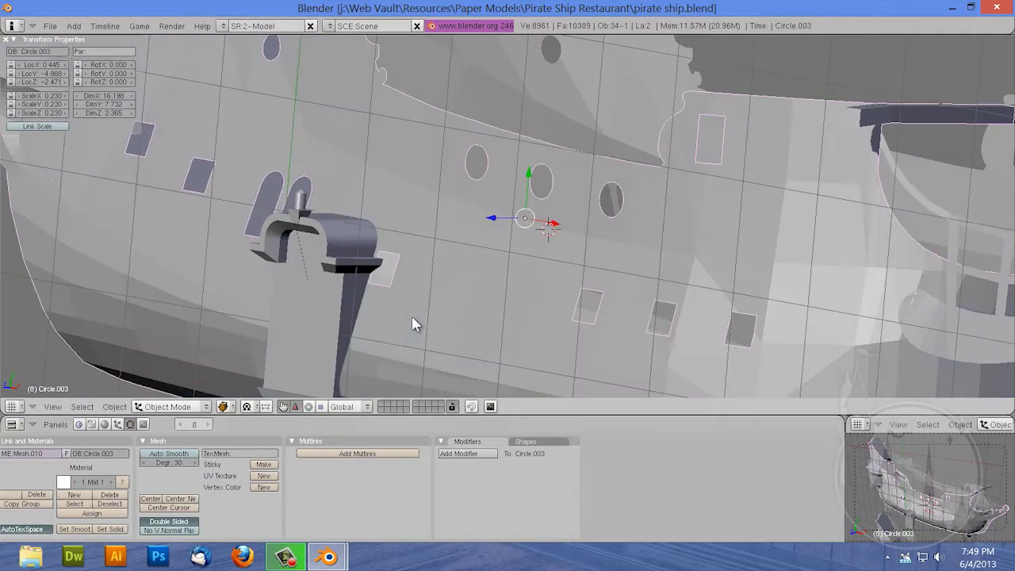
right_click(336, 338)
scroll(351, 333, down, 3)
key(g)
key(z)
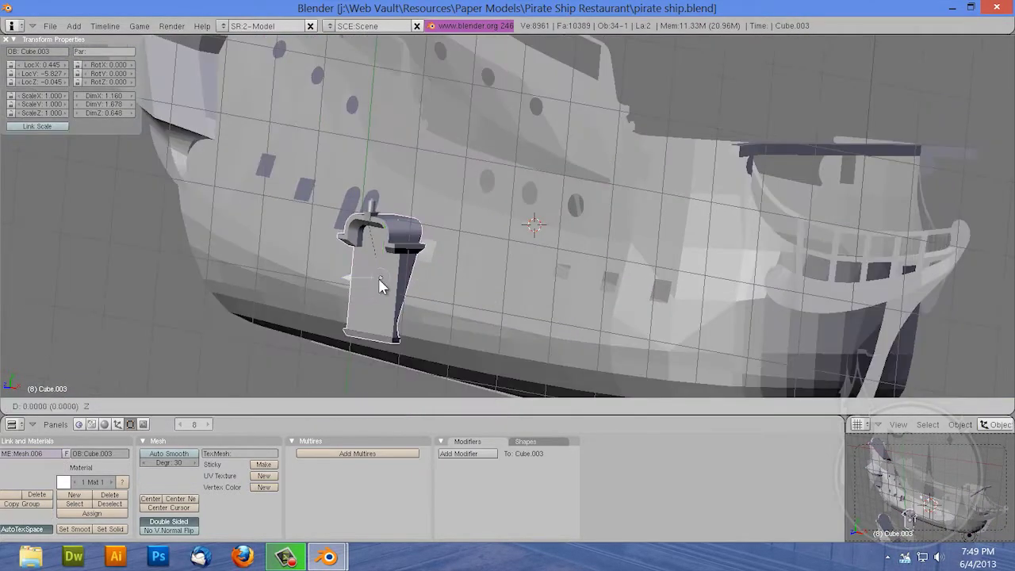
key(Return)
Step: Select the hull piece Circle.003 and enter Edit Mode
mouse_move(396, 311)
middle_down()
mouse_move(557, 303)
mouse_move(616, 277)
mouse_move(539, 238)
middle_up()
right_click(615, 274)
key(Tab)
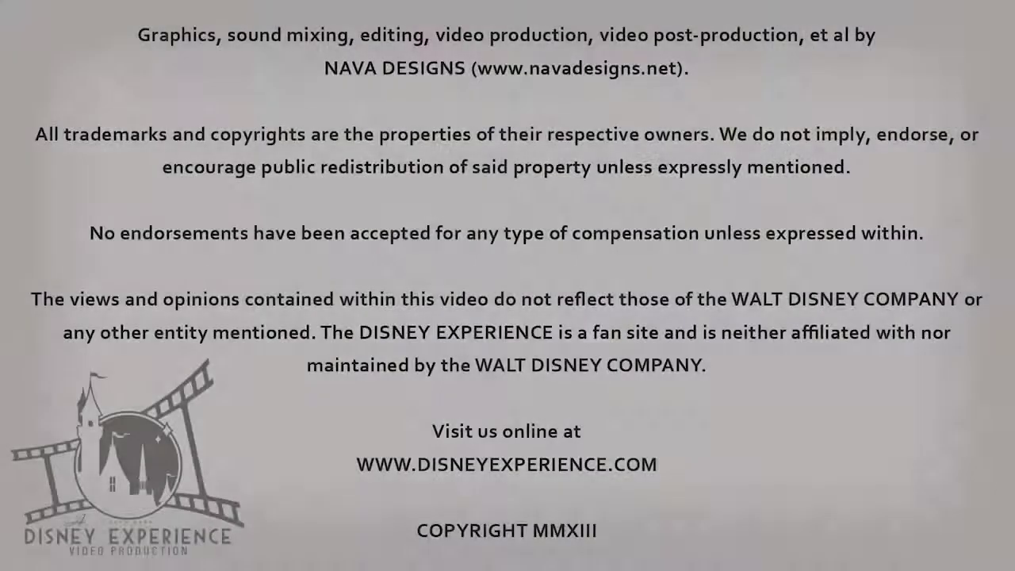